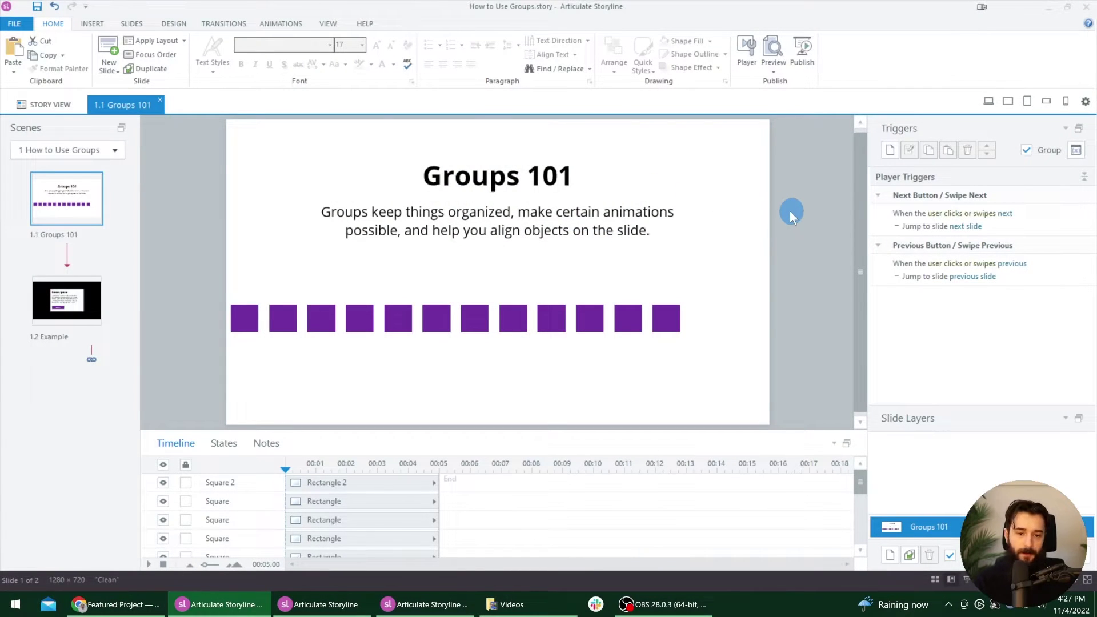
# - Highlight phrases in the body text, such as 'things organized' and 'make certain animations possible'
pyautogui.click(485, 205)
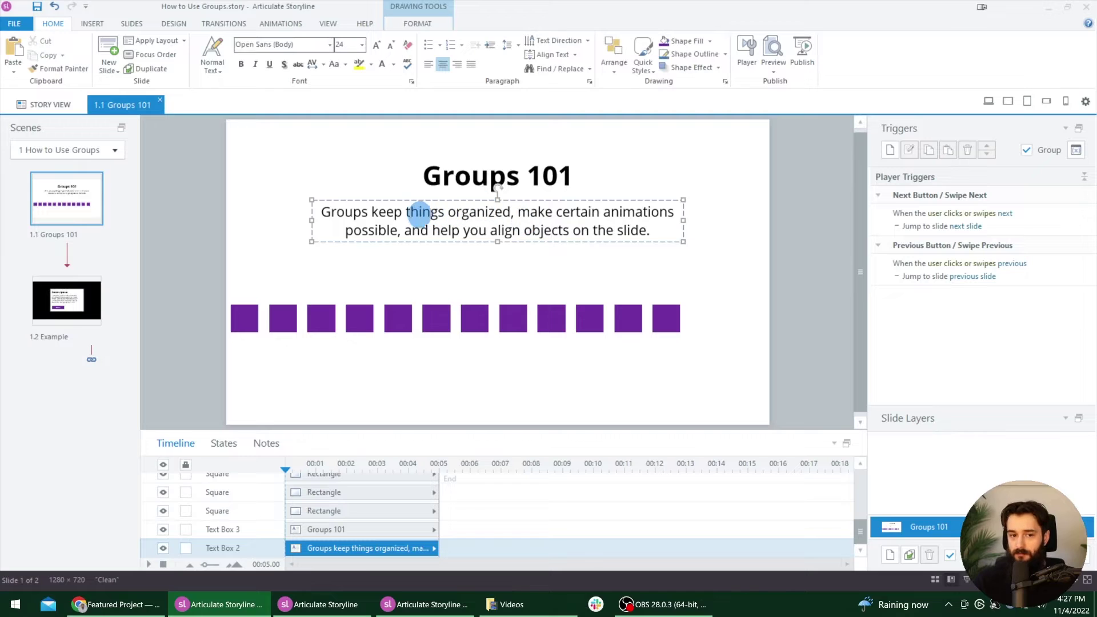
pyautogui.moveTo(405, 213); pyautogui.dragTo(513, 212)
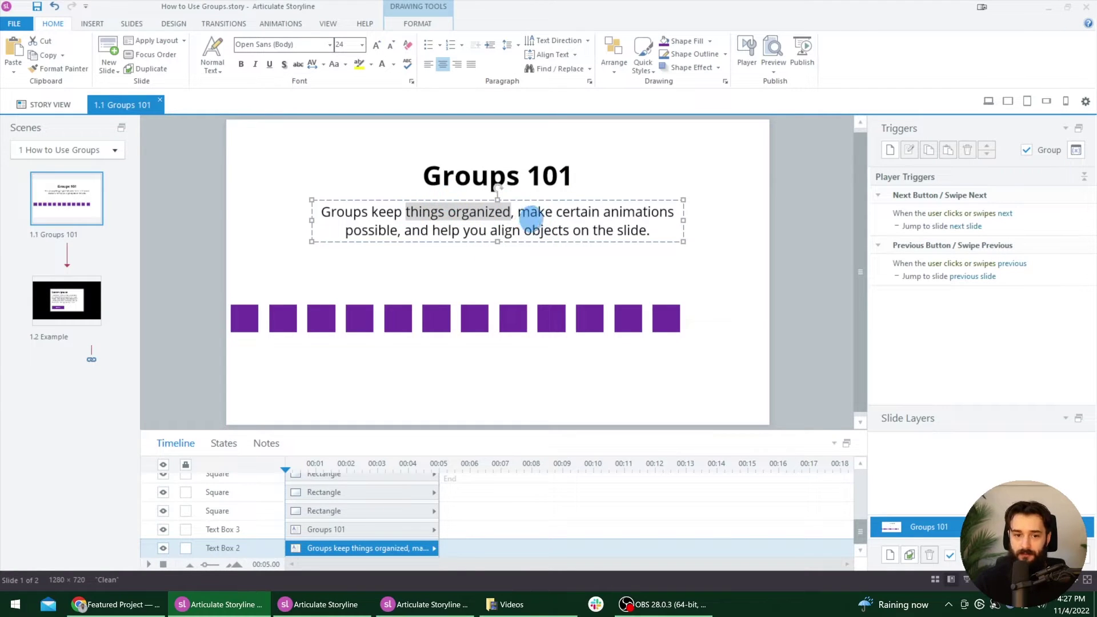
pyautogui.moveTo(520, 212); pyautogui.dragTo(397, 231)
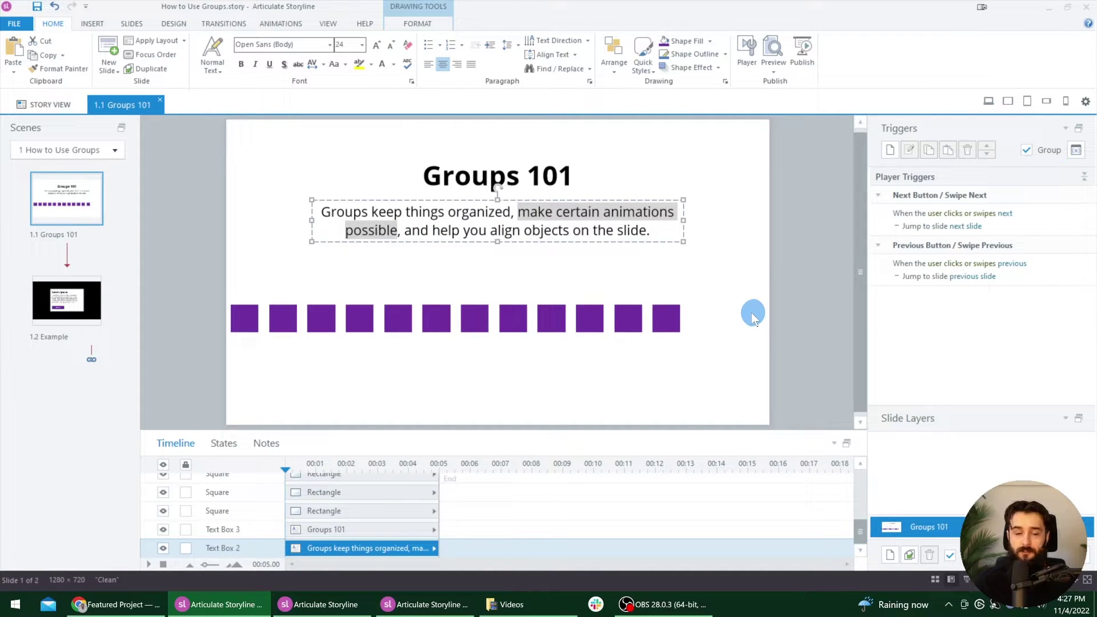
pyautogui.moveTo(651, 231); pyautogui.dragTo(433, 234)
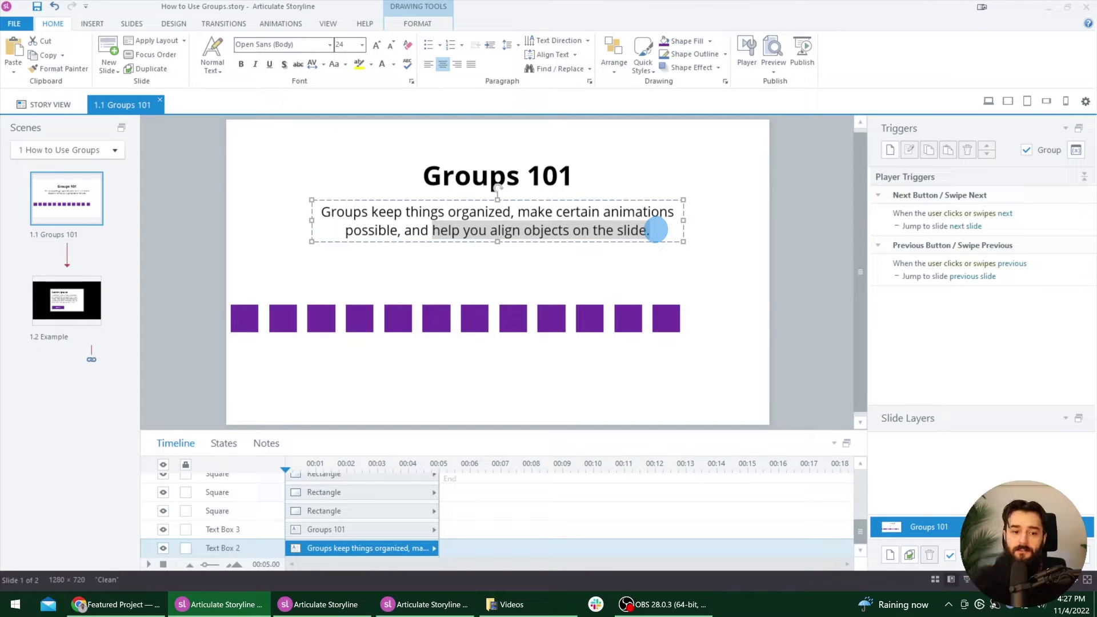
# - Select several purple squares individually, then box-select the whole row of squares
pyautogui.click(551, 315)
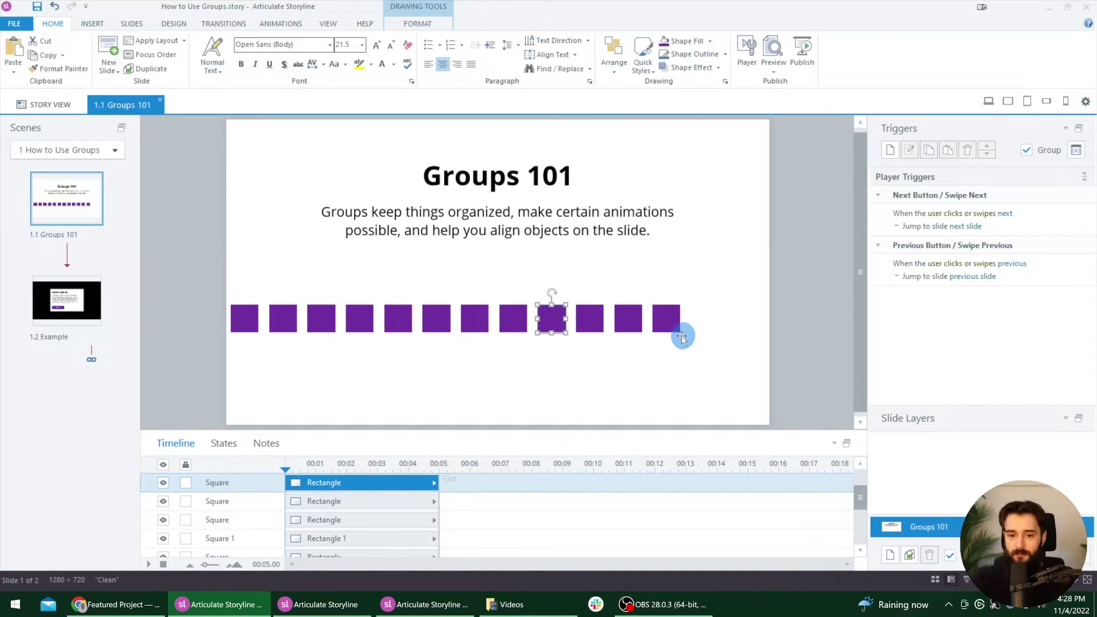
pyautogui.click(663, 320)
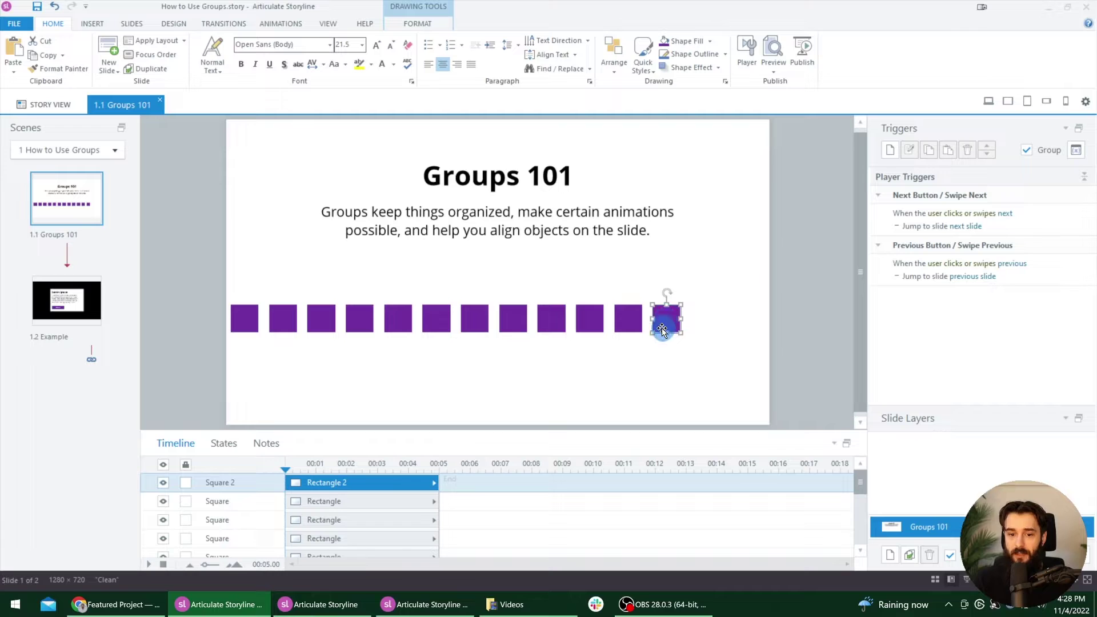
pyautogui.click(628, 320)
pyautogui.click(495, 328)
pyautogui.click(436, 318)
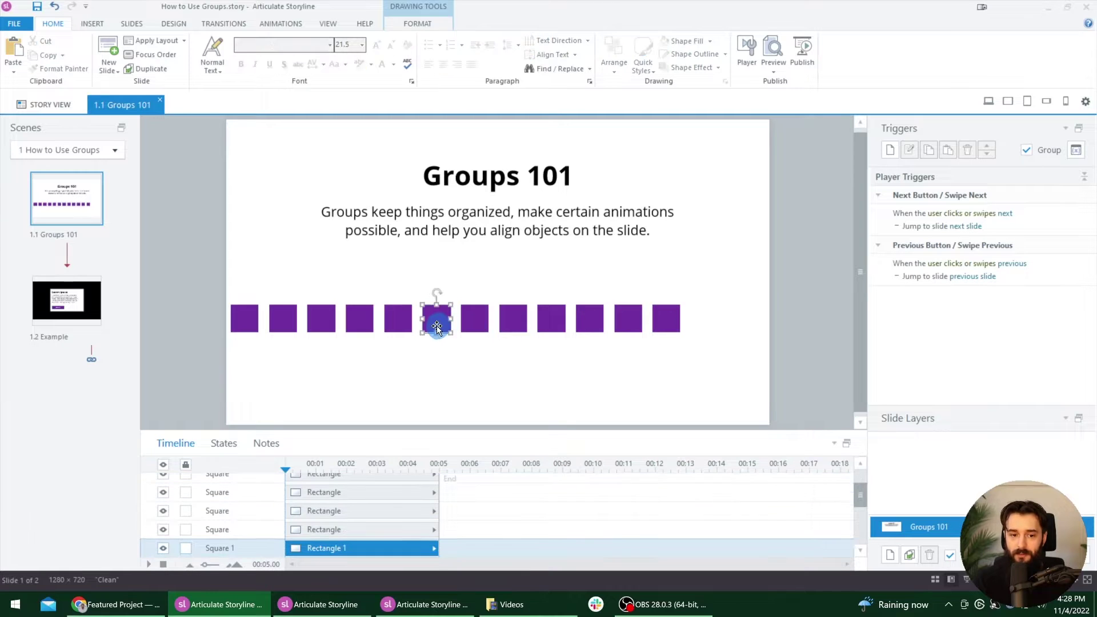
pyautogui.click(358, 324)
pyautogui.click(282, 326)
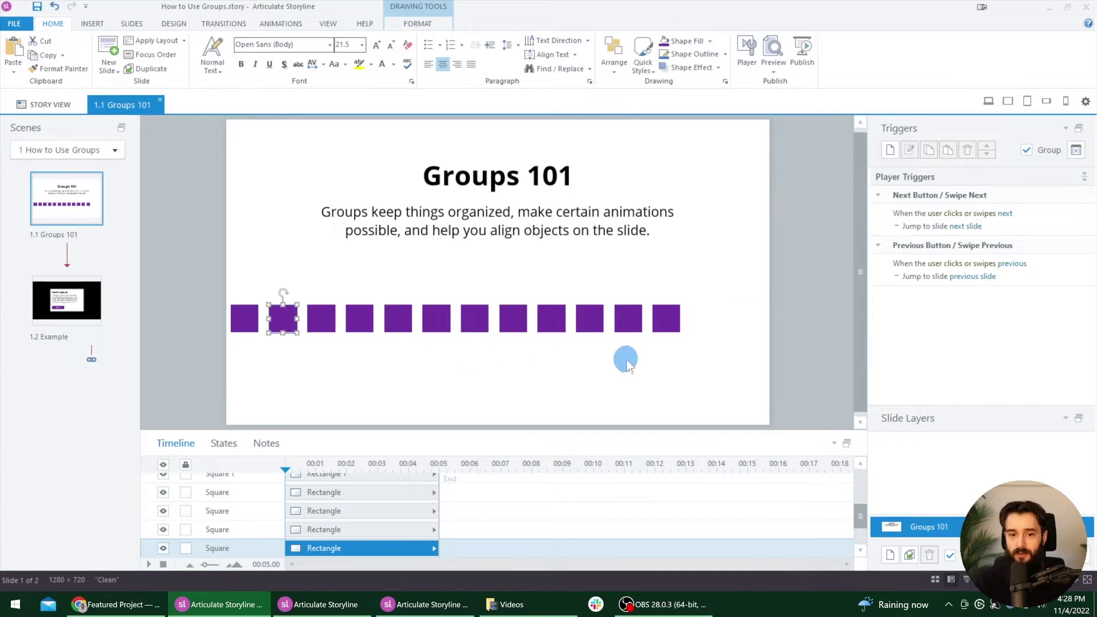
pyautogui.click(697, 364)
pyautogui.moveTo(702, 366)
pyautogui.mouseDown()
pyautogui.moveTo(460, 306)
pyautogui.moveTo(232, 299)
pyautogui.mouseUp()
pyautogui.click(588, 367)
pyautogui.moveTo(720, 366); pyautogui.dragTo(176, 292)
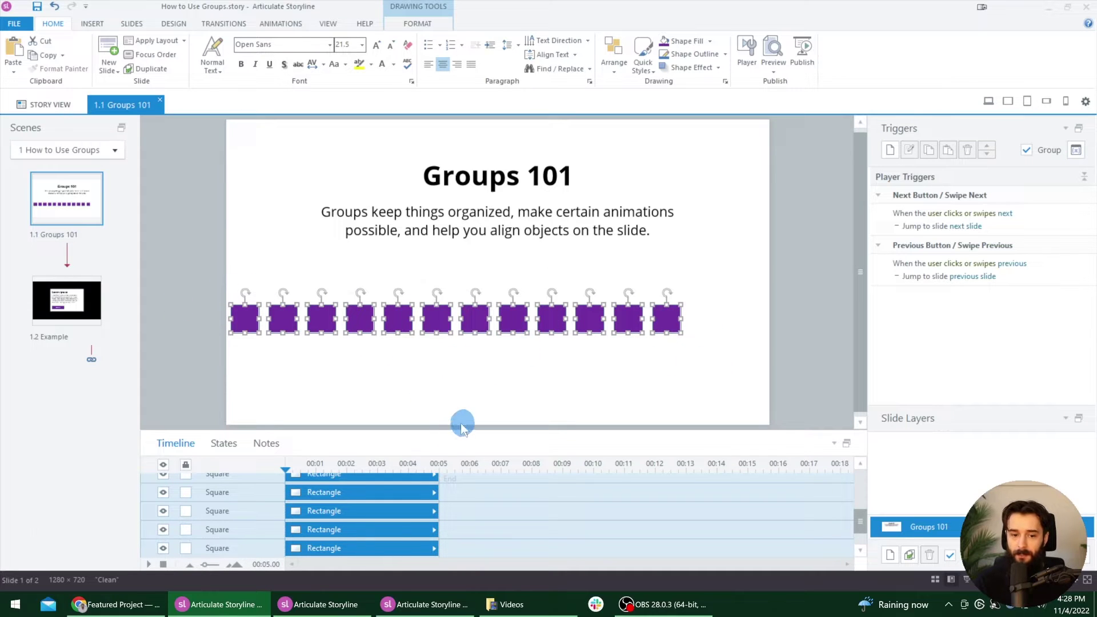
# - Make the timeline panel taller and select all twelve square rows from it
pyautogui.moveTo(460, 431); pyautogui.dragTo(464, 379)
pyautogui.scroll(3, 354, 513)
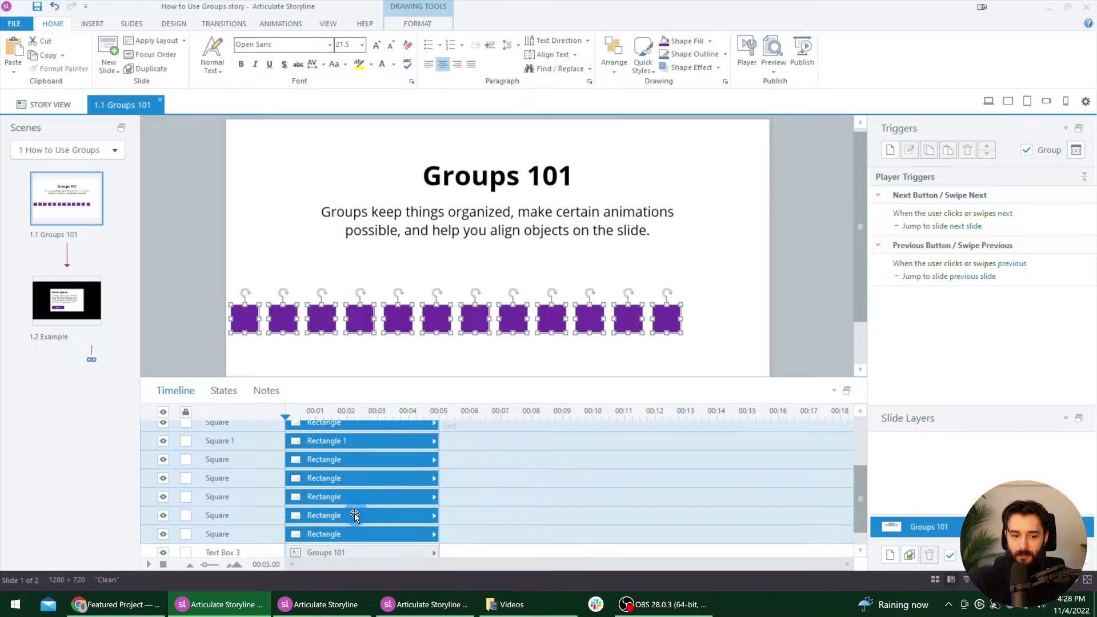
pyautogui.click(182, 355)
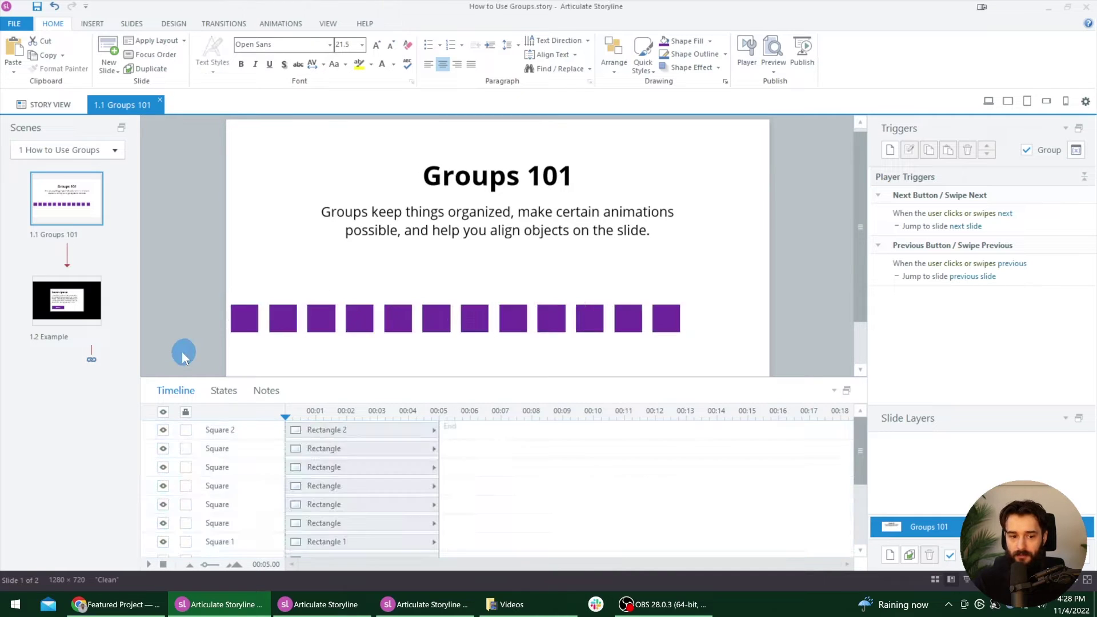
pyautogui.scroll(-3, 334, 483)
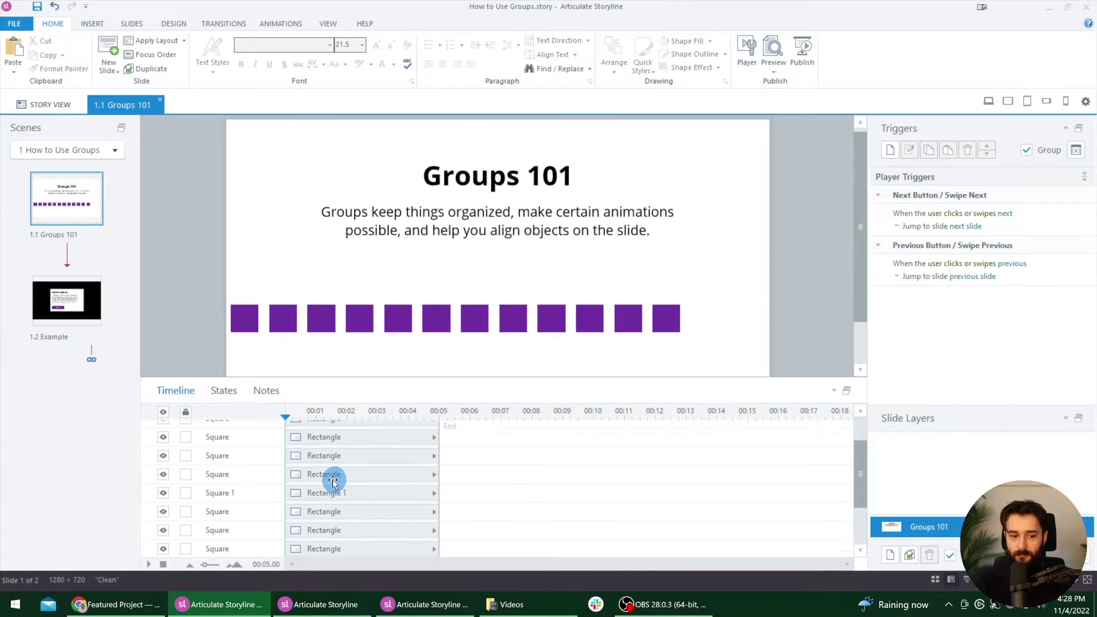
pyautogui.scroll(-2, 323, 540)
pyautogui.click(332, 525)
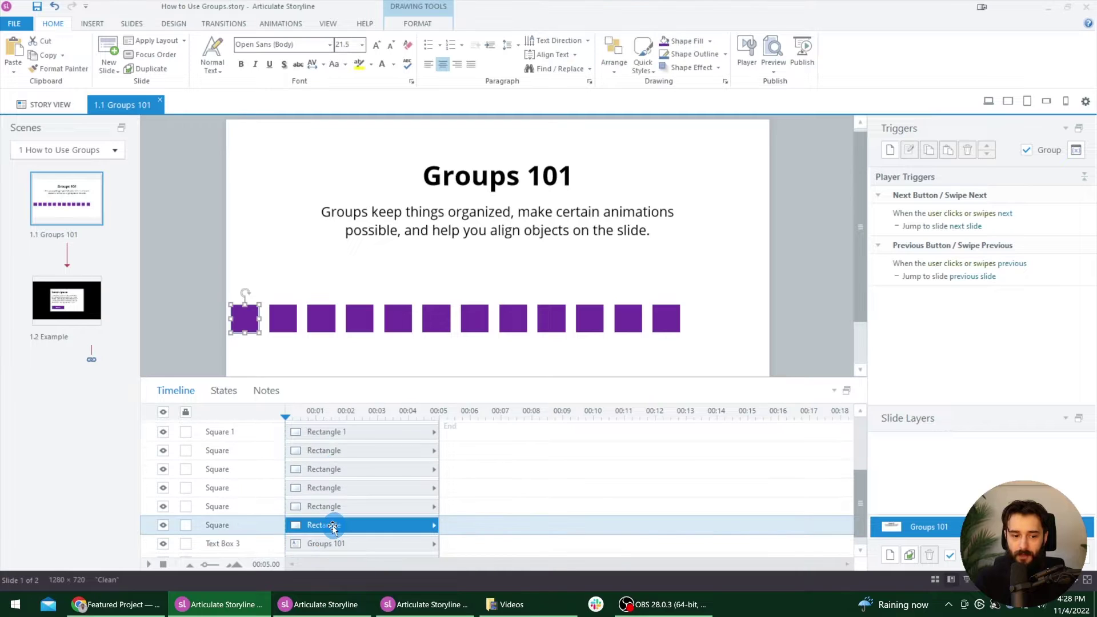
pyautogui.scroll(3, 332, 527)
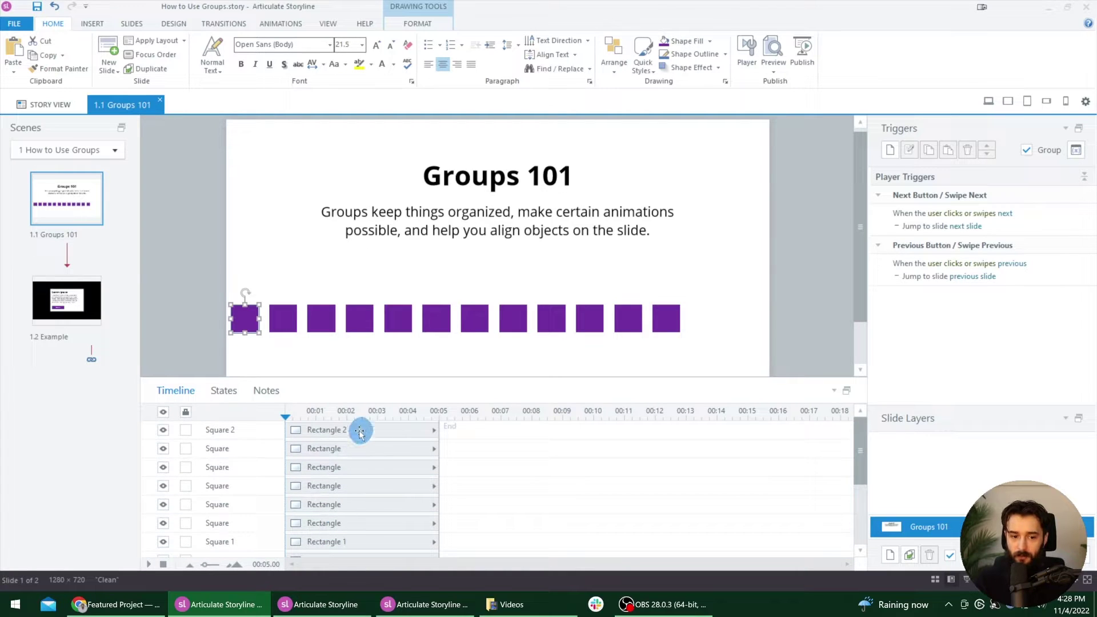
pyautogui.keyDown('shift'); pyautogui.click(360, 432); pyautogui.keyUp('shift')
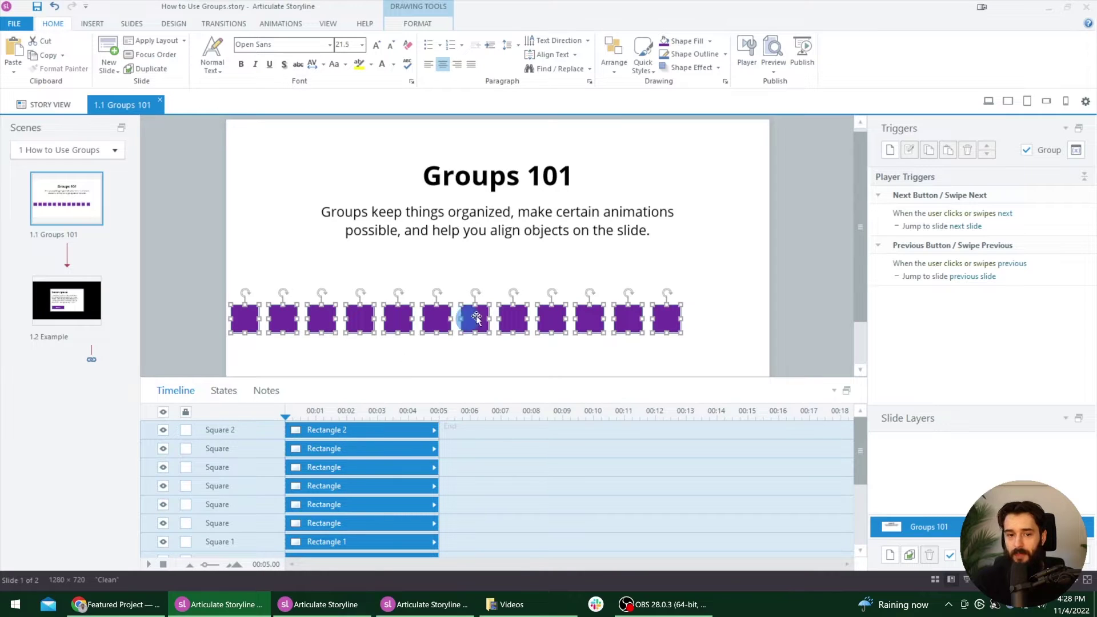
pyautogui.scroll(-2, 466, 315)
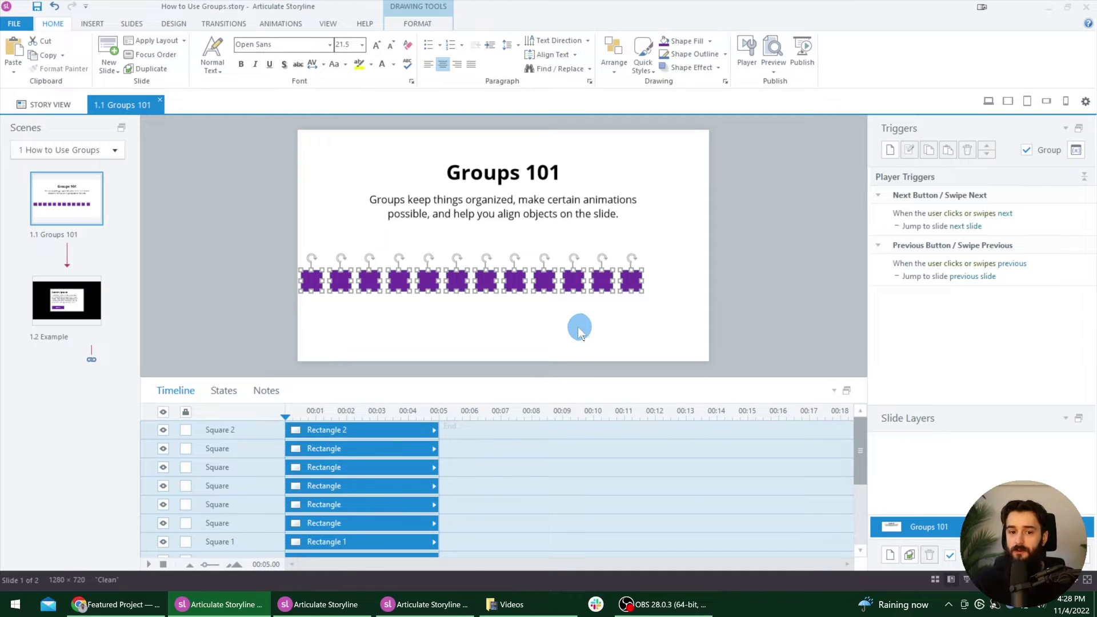
# - Group the twelve squares, rename the group 'Squares', then ungroup them again
pyautogui.hotkey('ctrl', 'g')
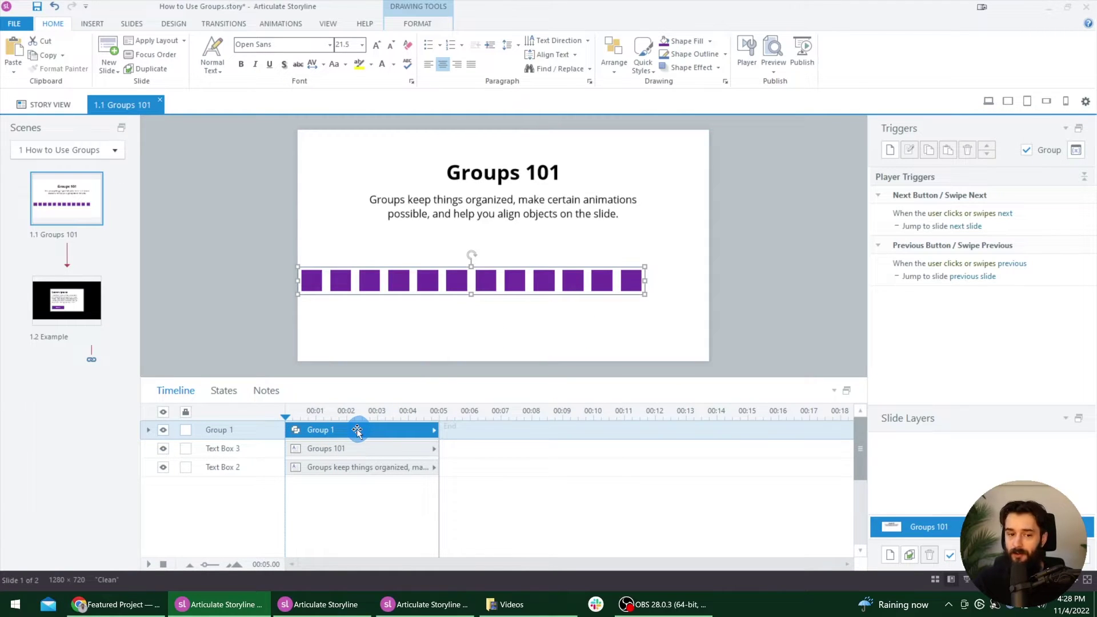
pyautogui.doubleClick(222, 430)
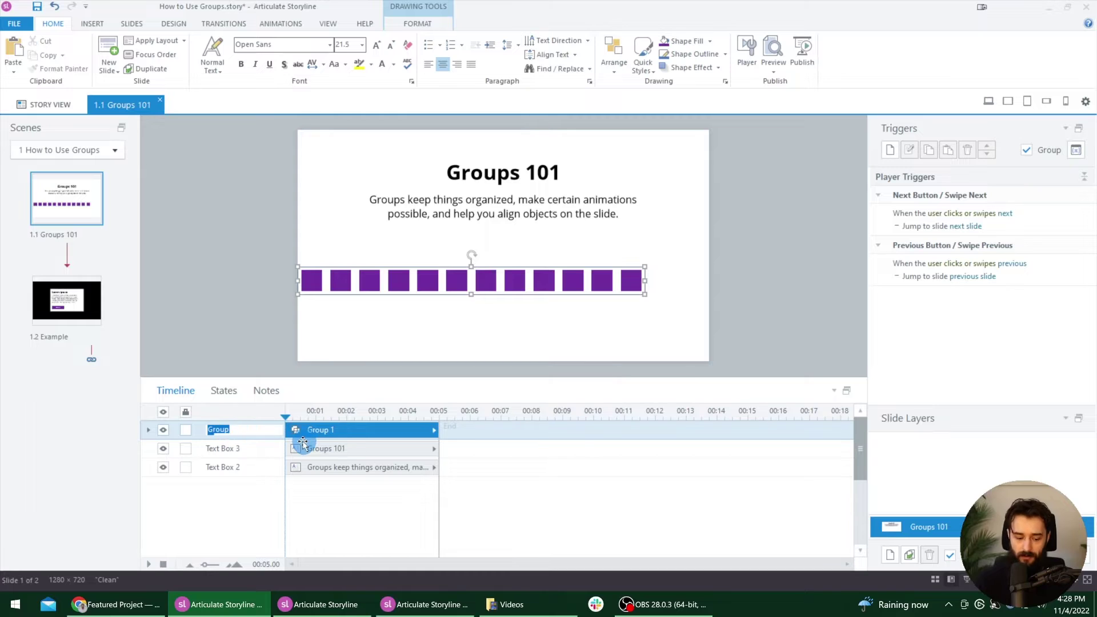
pyautogui.write('Squares')
pyautogui.press('Return')
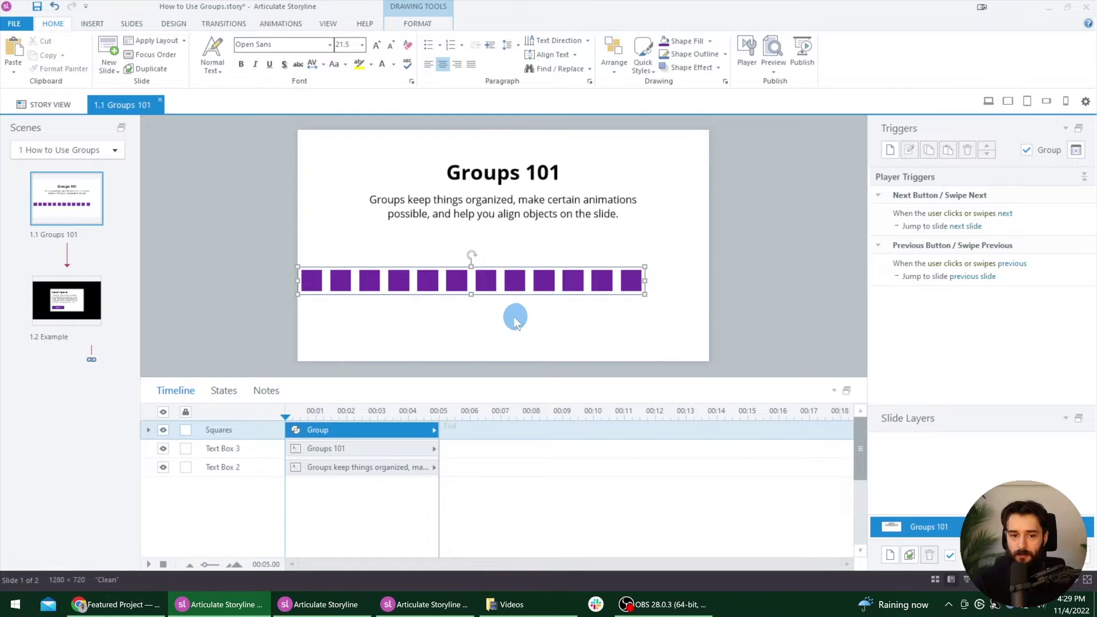
pyautogui.hotkey('ctrl', 'shift', 'g')
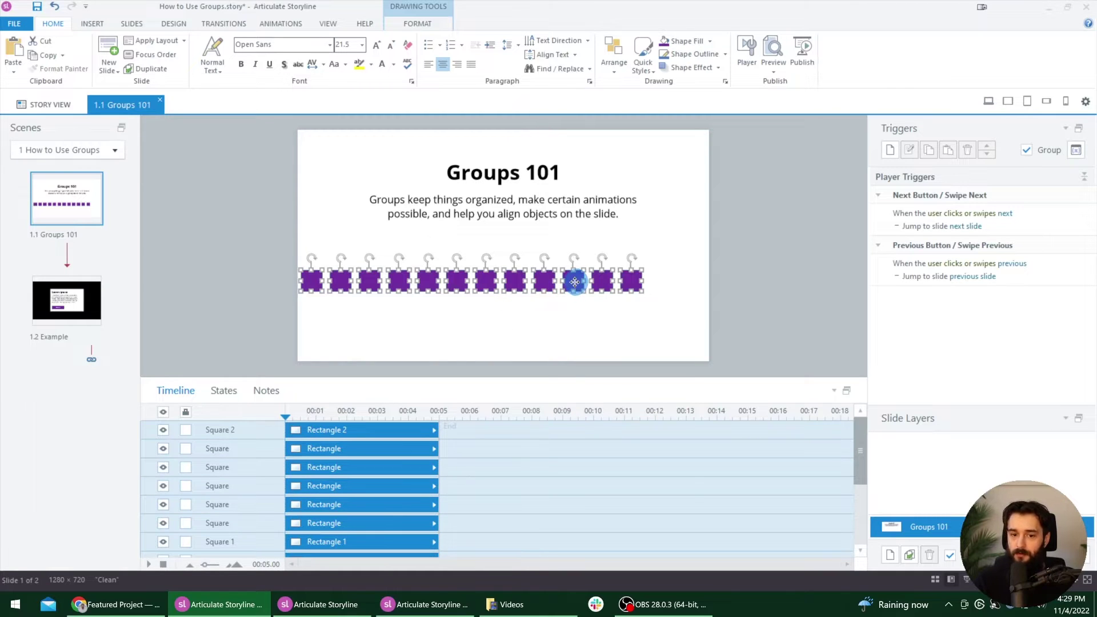
# - Show the Group options in the squares' right-click menu, then regroup them as Group 1
pyautogui.rightClick(575, 282)
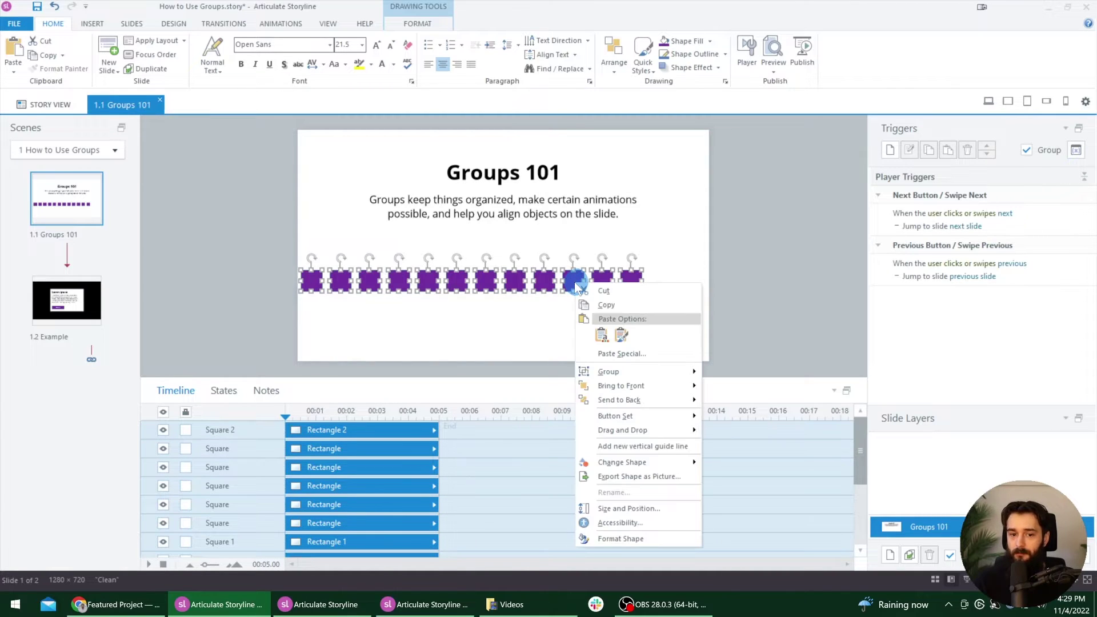
pyautogui.click(633, 375)
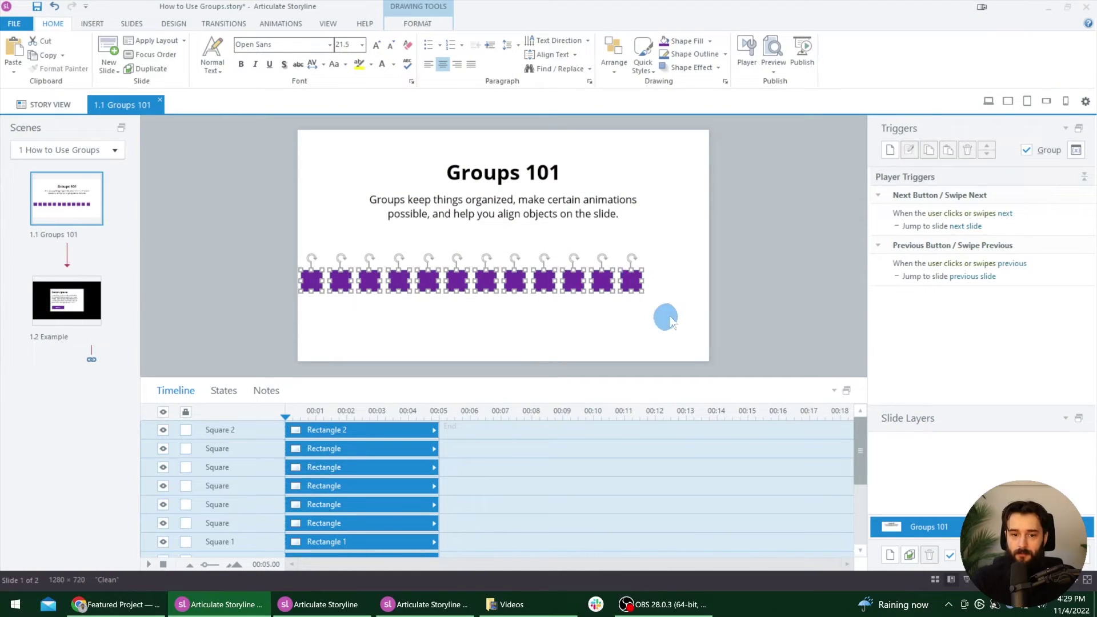
pyautogui.hotkey('ctrl', 'g')
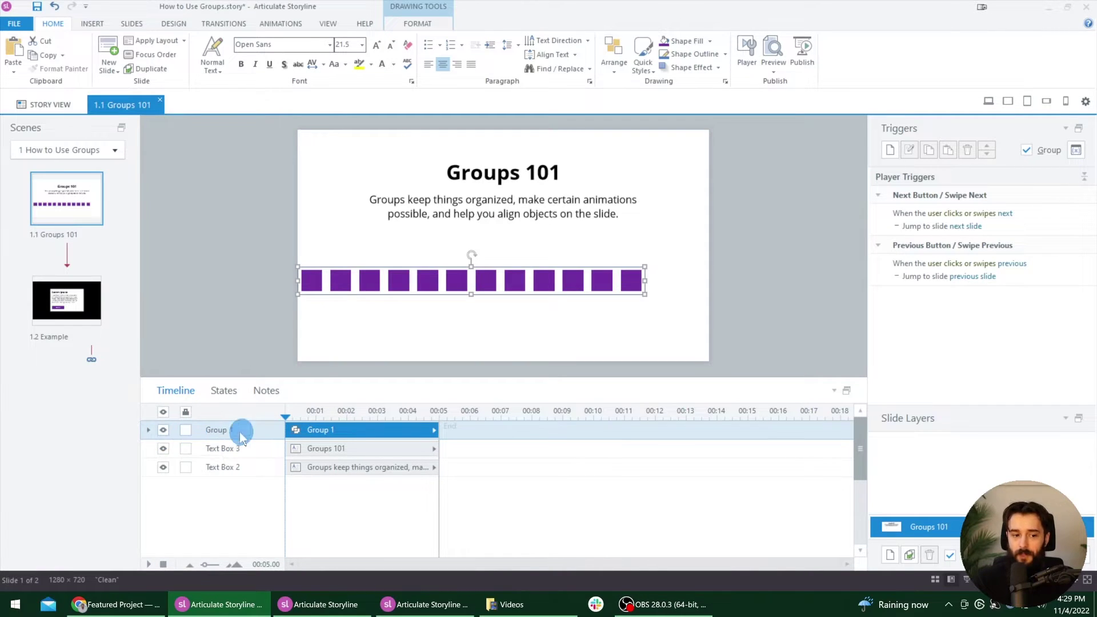
pyautogui.click(148, 431)
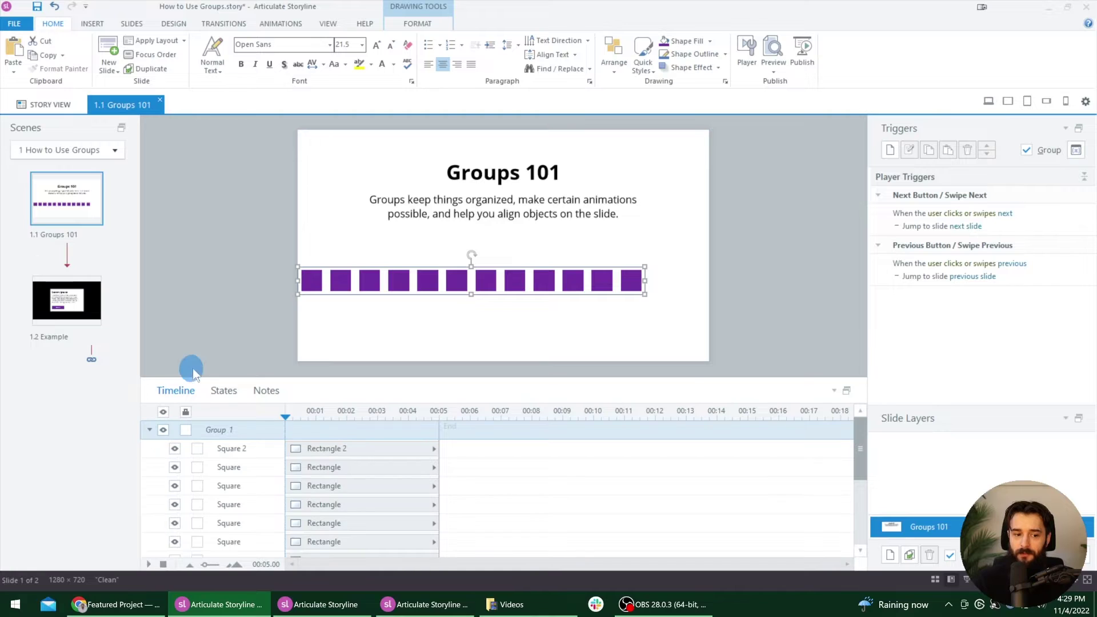
pyautogui.scroll(-2, 350, 449)
pyautogui.scroll(3, 350, 448)
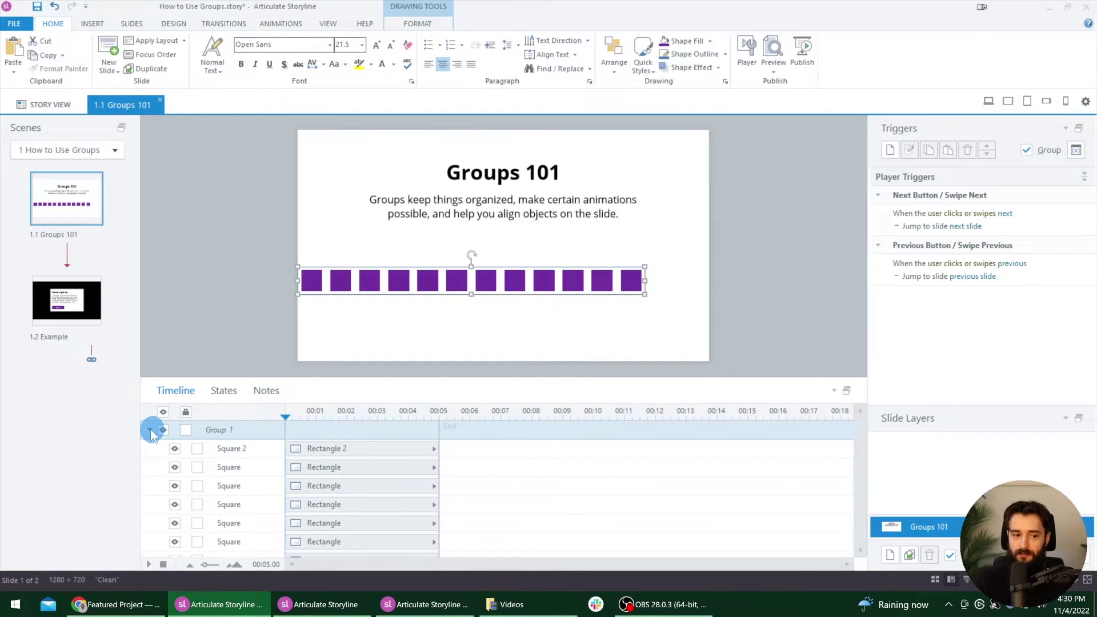
pyautogui.click(151, 431)
pyautogui.click(760, 258)
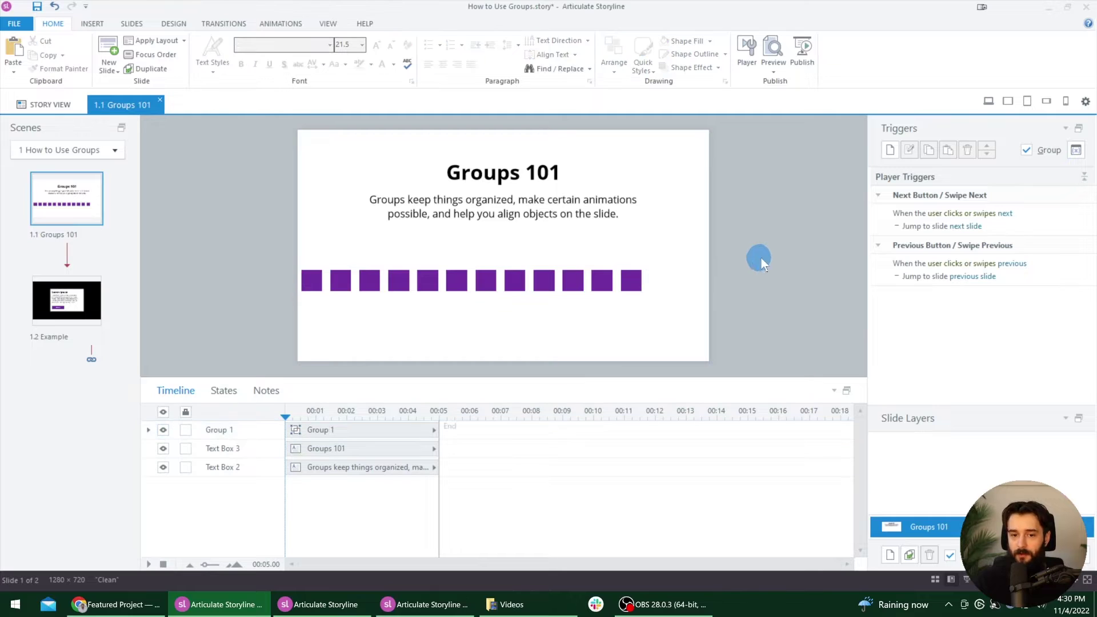
pyautogui.click(637, 282)
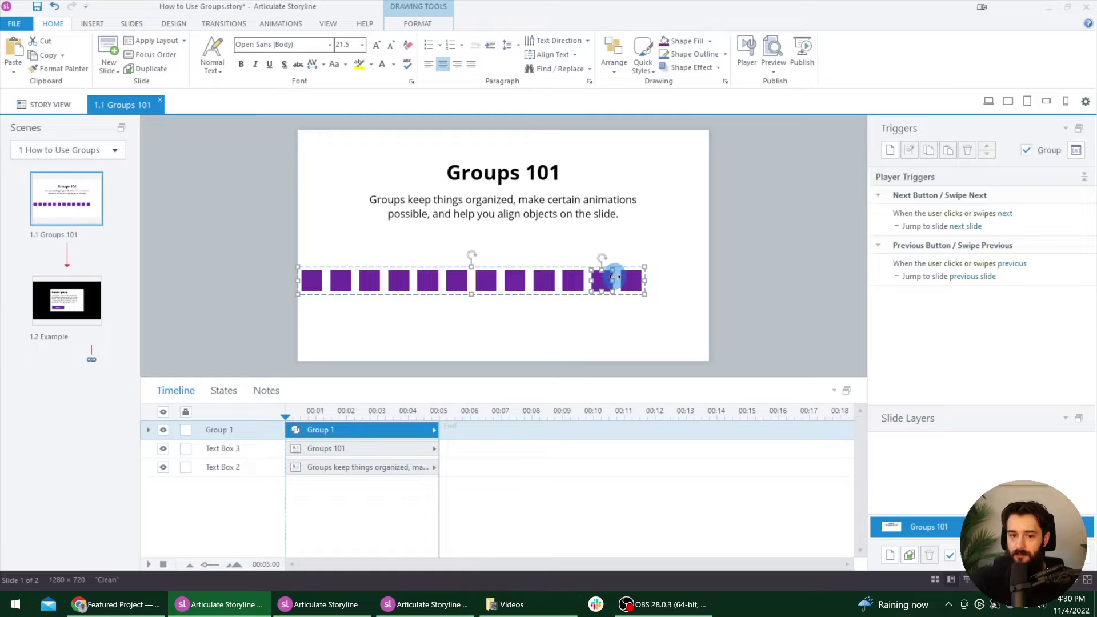
pyautogui.click(639, 298)
pyautogui.click(638, 296)
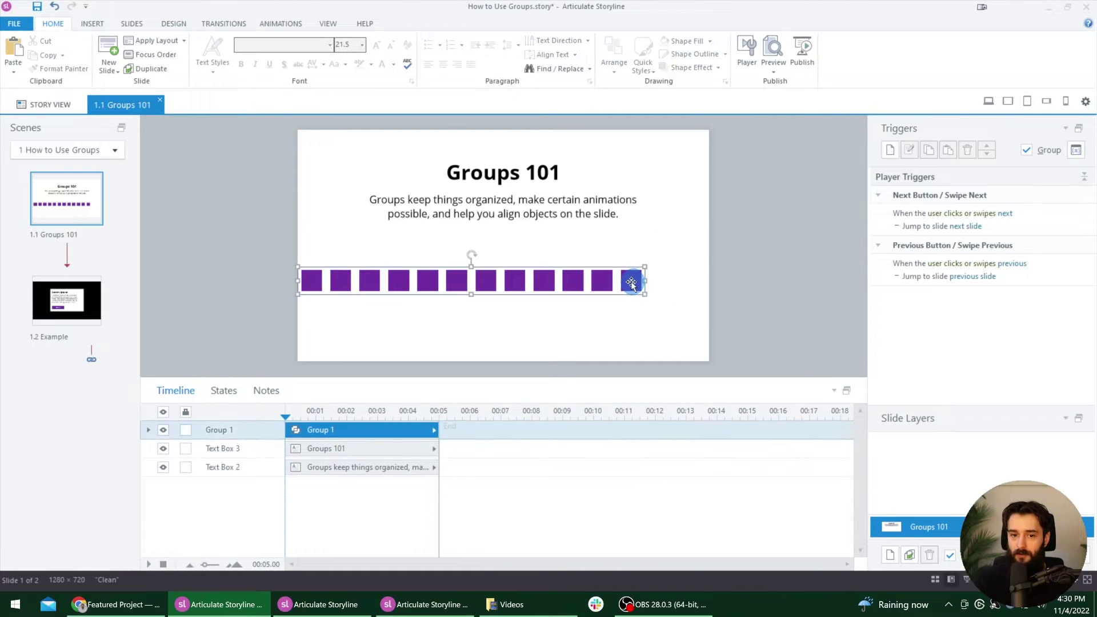
pyautogui.click(418, 24)
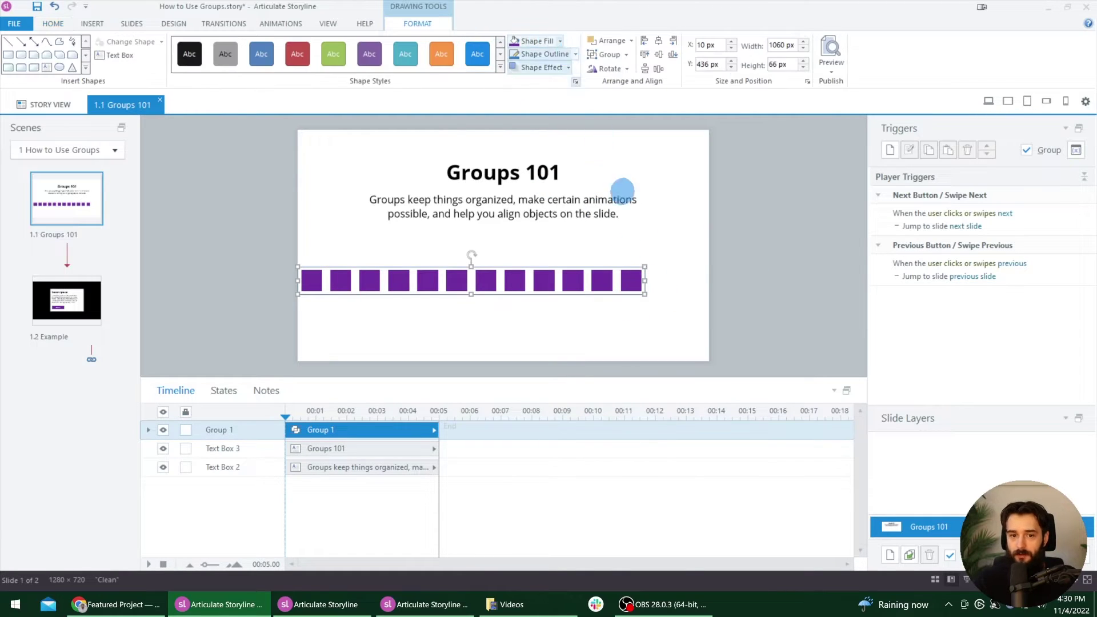
pyautogui.click(560, 41)
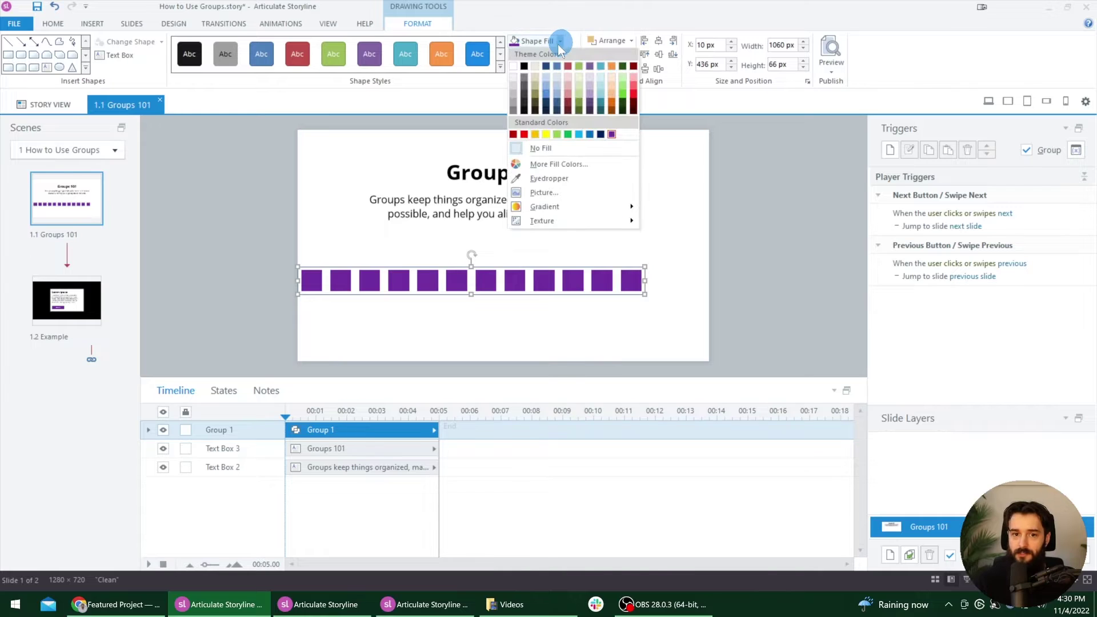
pyautogui.click(524, 66)
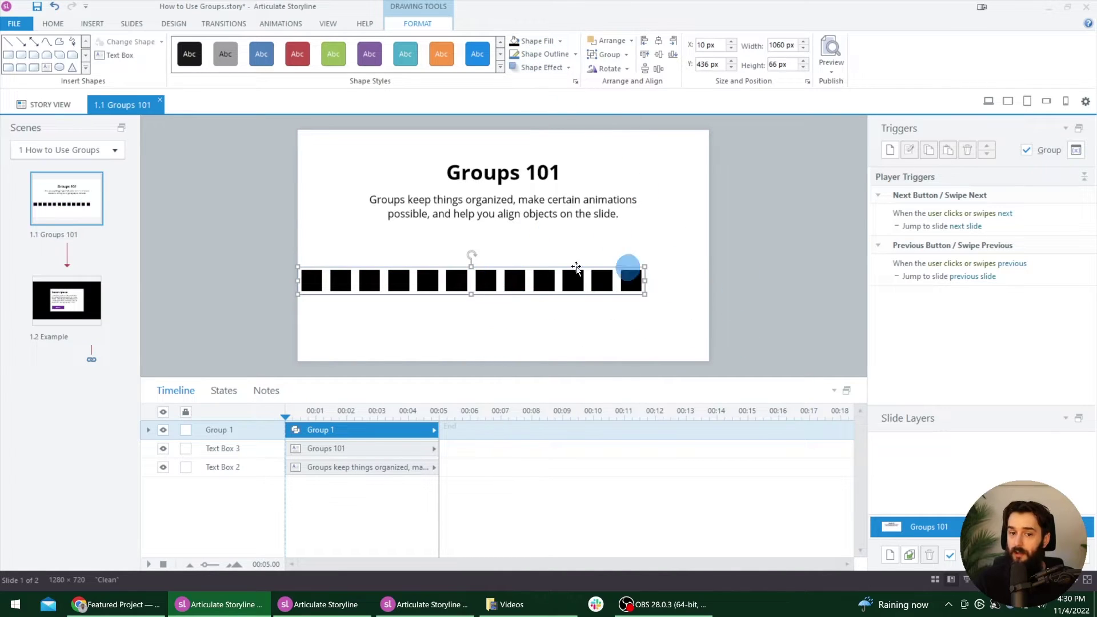
pyautogui.hotkey('ctrl', 'z')
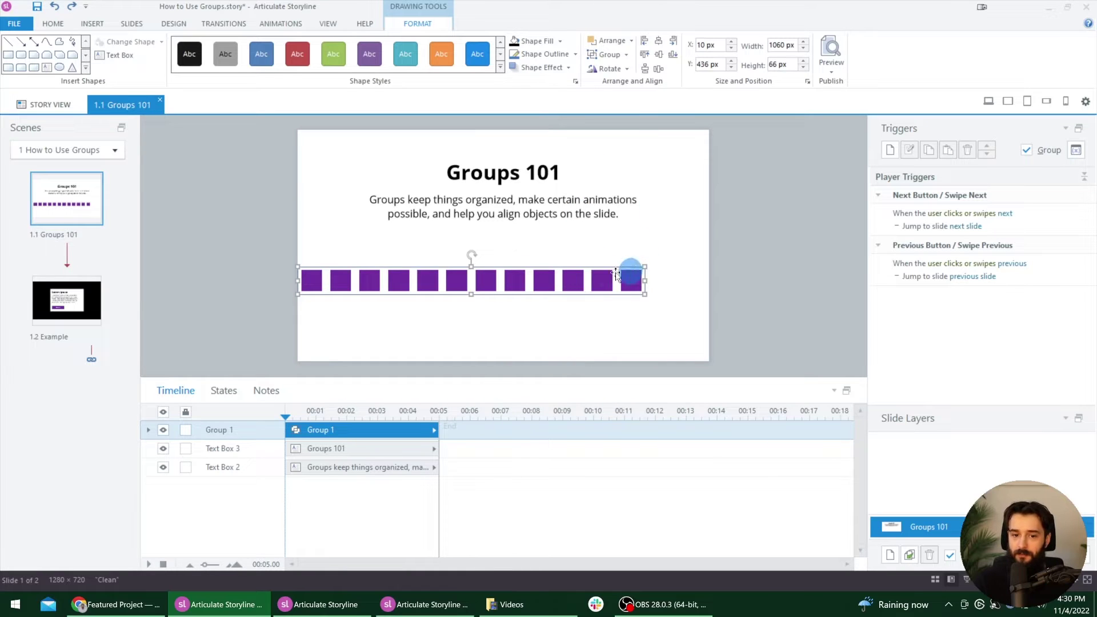
pyautogui.click(430, 282)
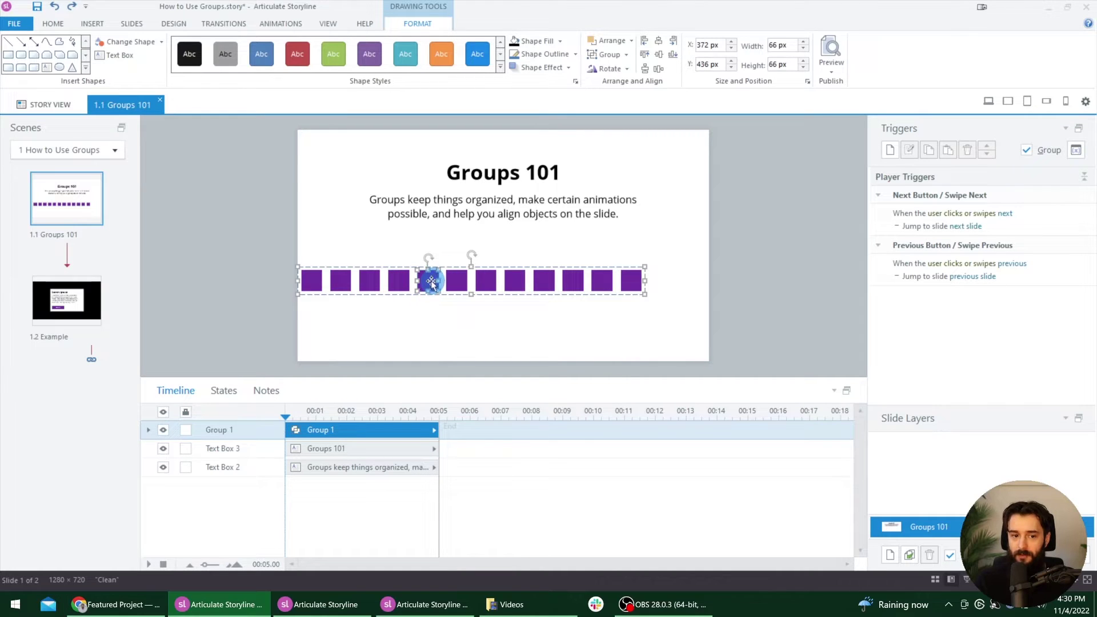
pyautogui.click(537, 42)
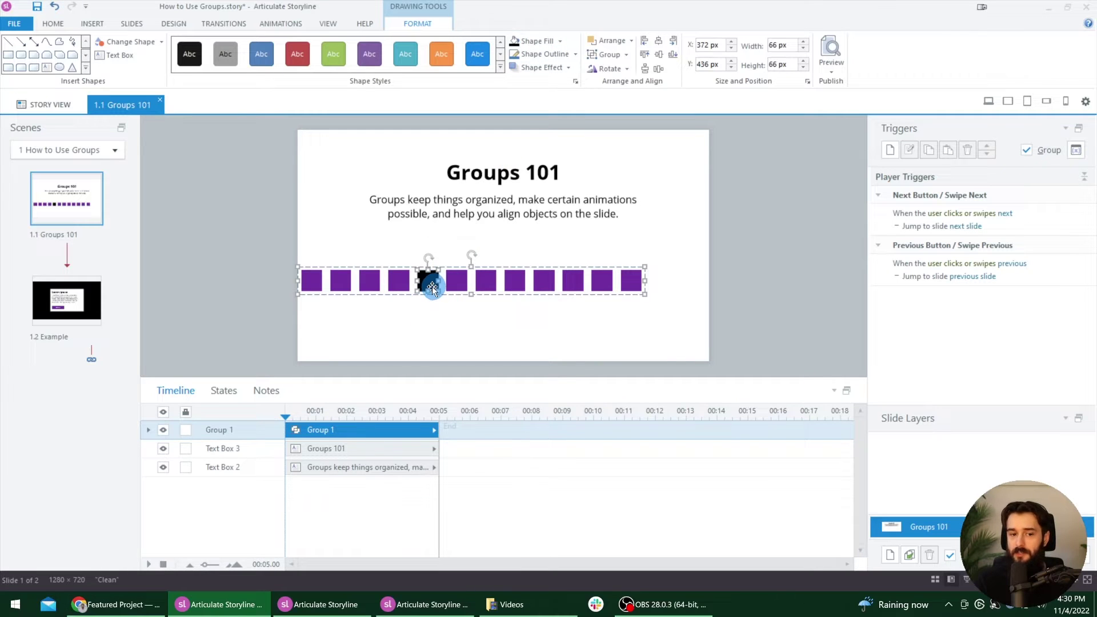
pyautogui.click(434, 311)
pyautogui.hotkey('ctrl', 'z')
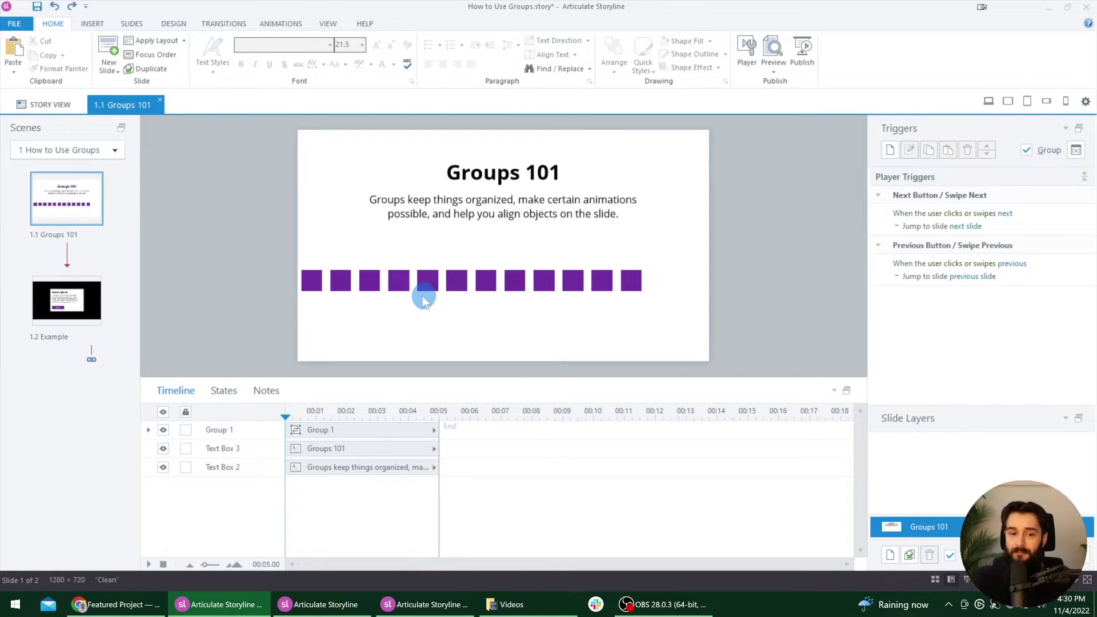
# - Drag Group 1 lower beneath the paragraph, ending at X 85 px, Y 476 px
pyautogui.click(464, 284)
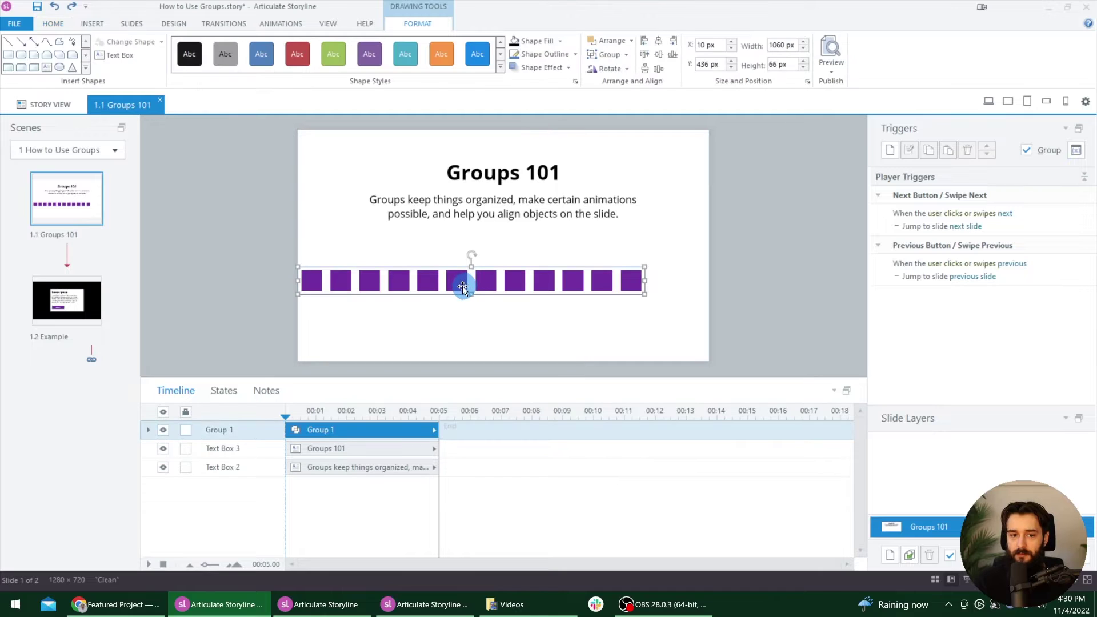
pyautogui.click(472, 296)
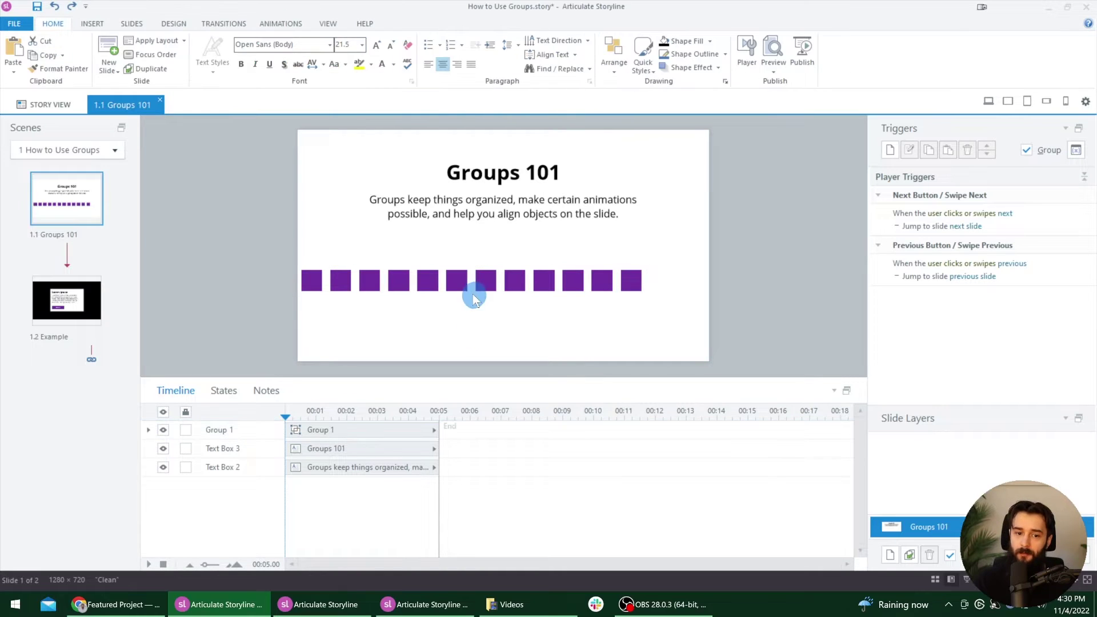
pyautogui.click(485, 286)
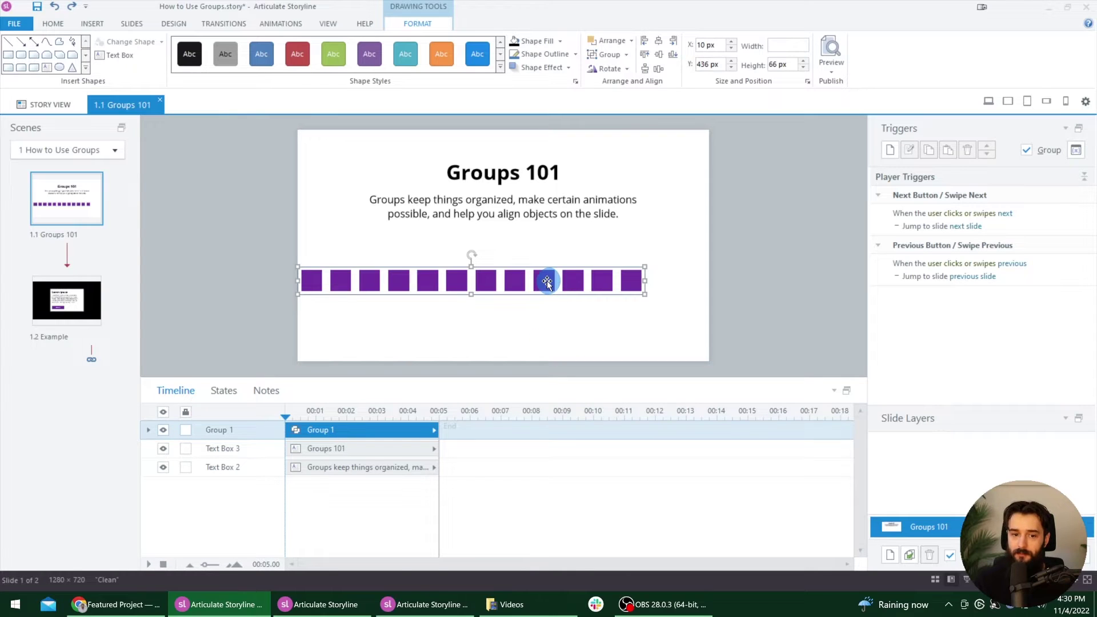
pyautogui.moveTo(544, 278); pyautogui.dragTo(576, 319)
pyautogui.hotkey('ctrl', 'z')
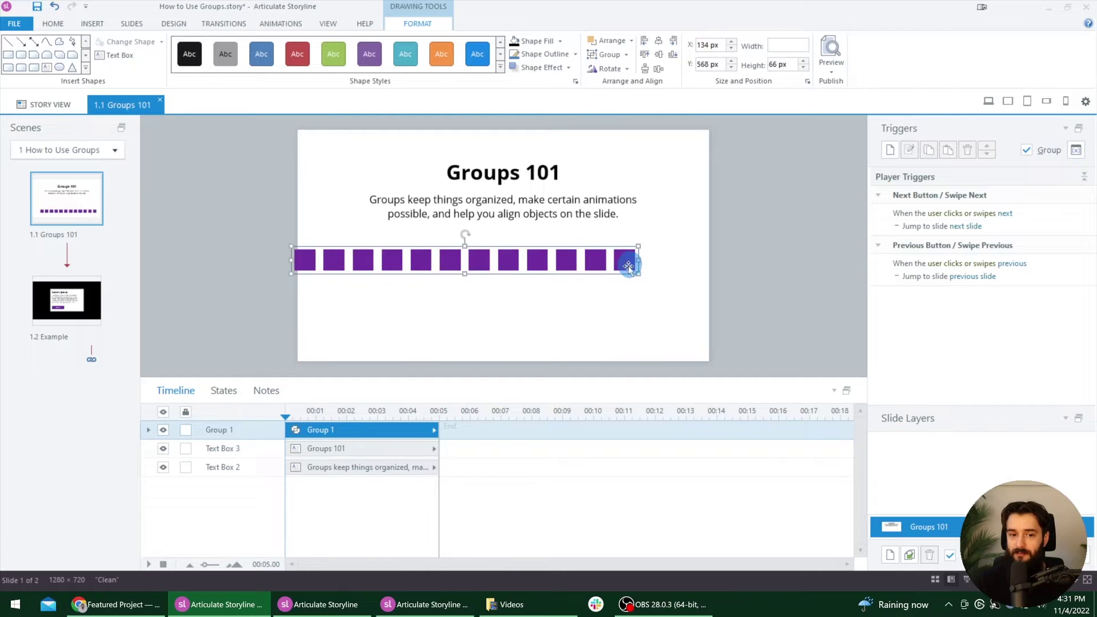
pyautogui.click(883, 322)
pyautogui.moveTo(644, 267); pyautogui.dragTo(692, 280)
pyautogui.click(415, 334)
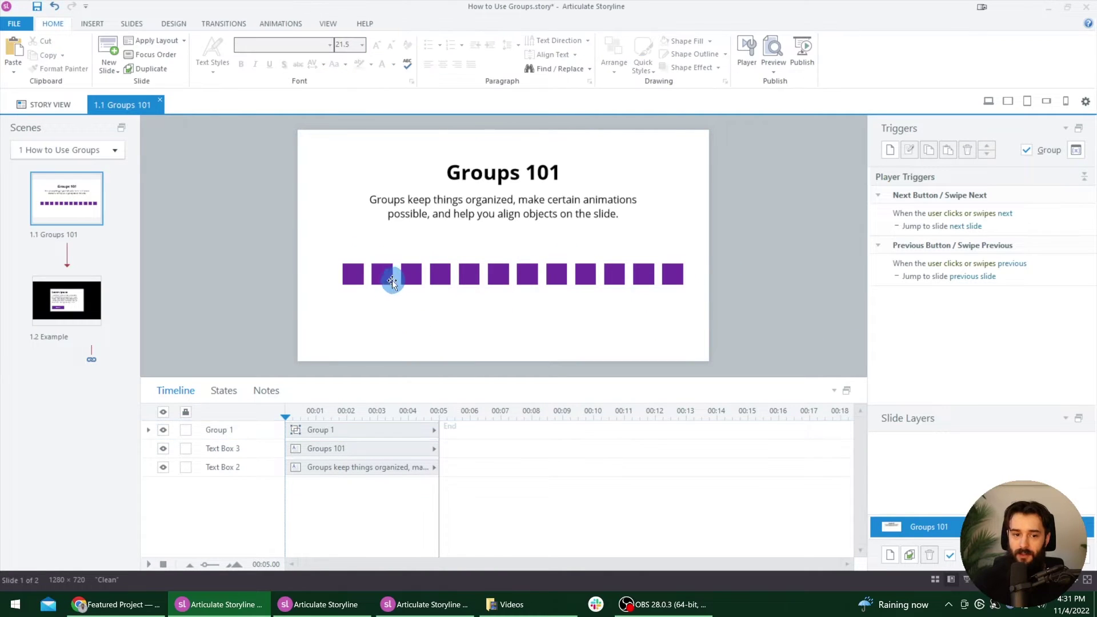
pyautogui.moveTo(392, 280); pyautogui.dragTo(542, 297)
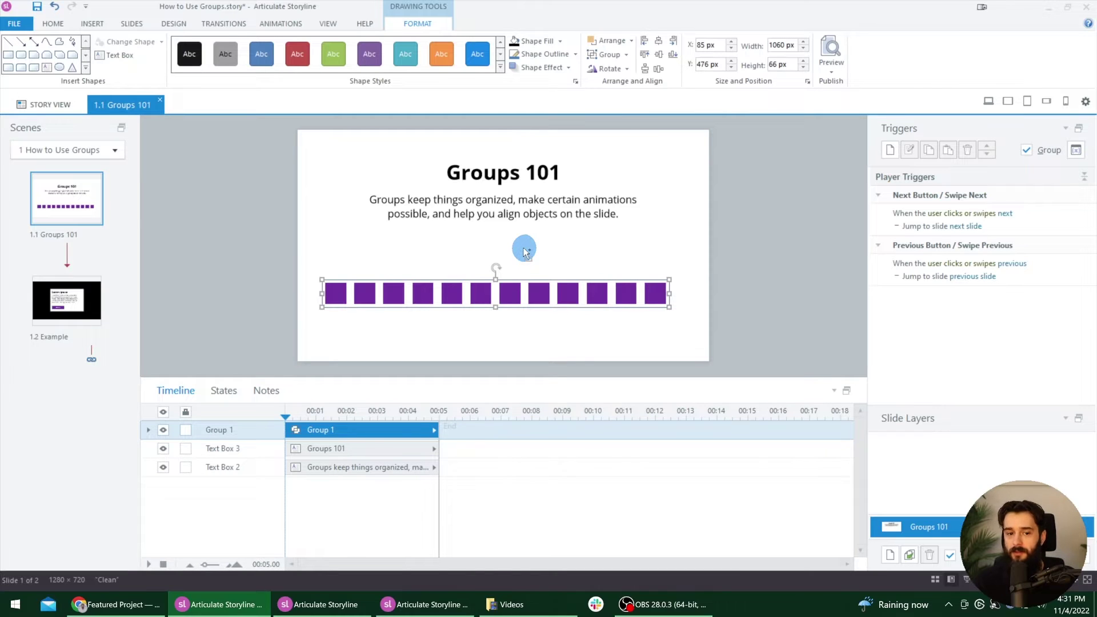
# - Ungroup the row of squares and open a square's shortcut menu without choosing anything
pyautogui.hotkey('ctrl', 'shift', 'g')
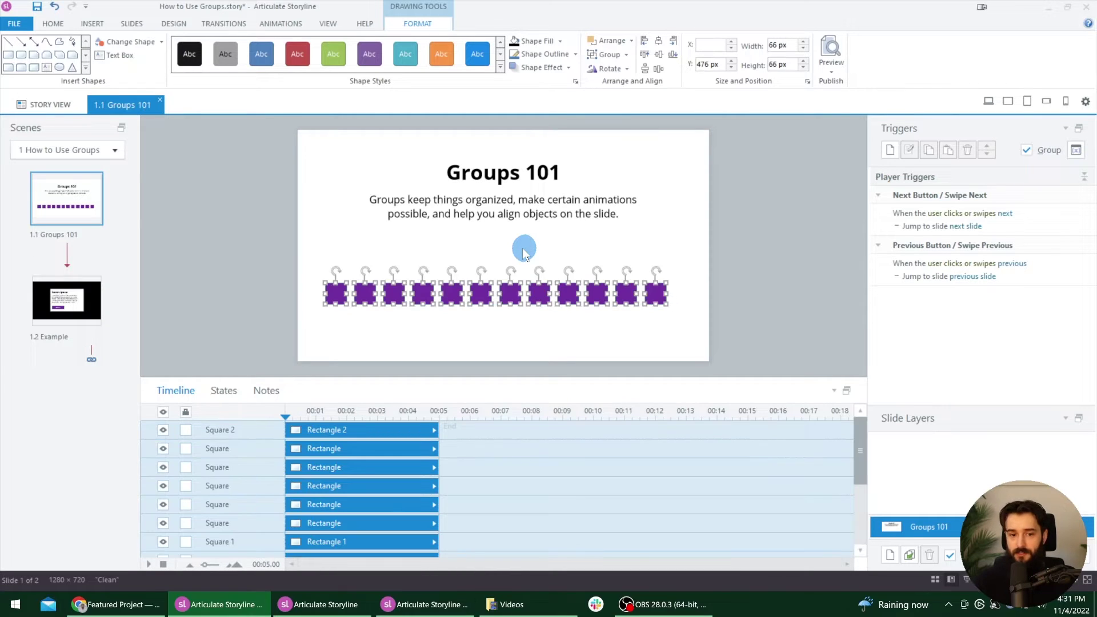
pyautogui.click(558, 251)
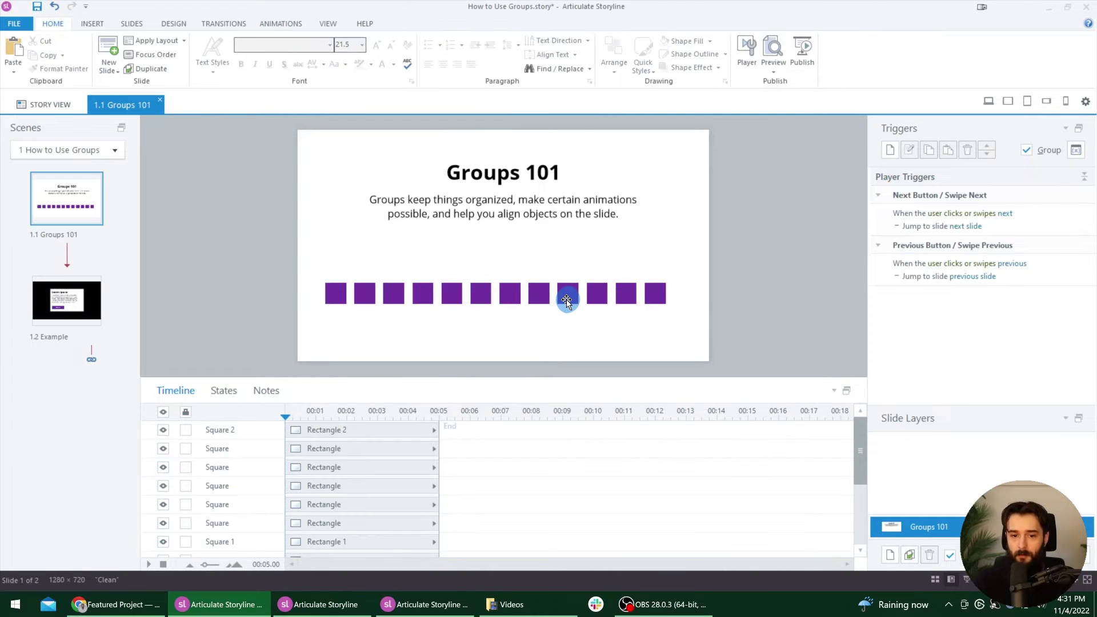
pyautogui.rightClick(654, 291)
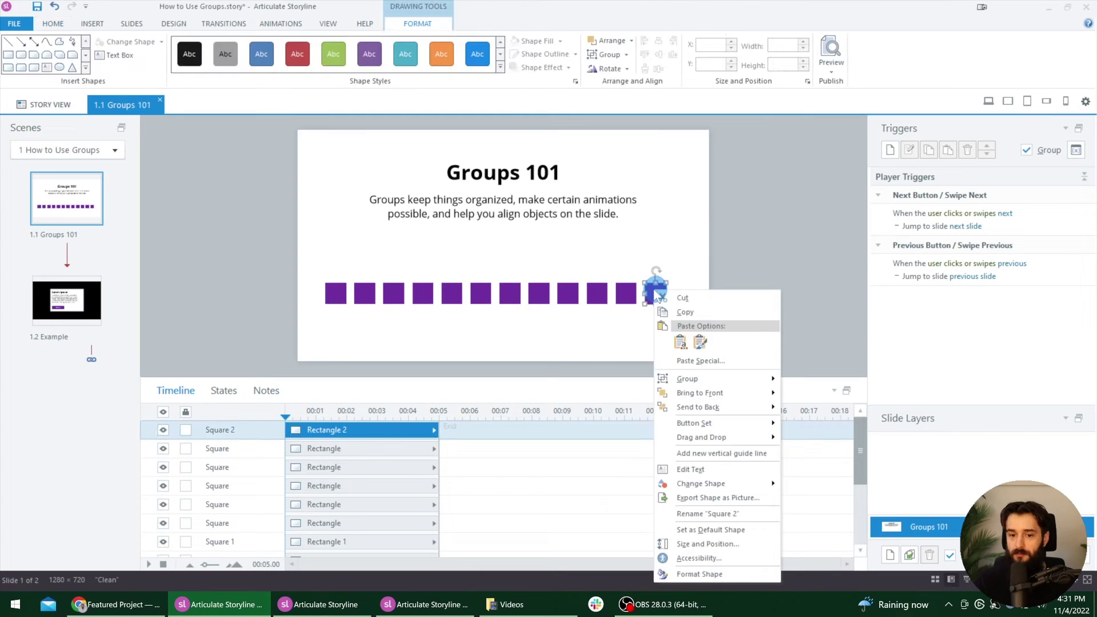
pyautogui.click(697, 252)
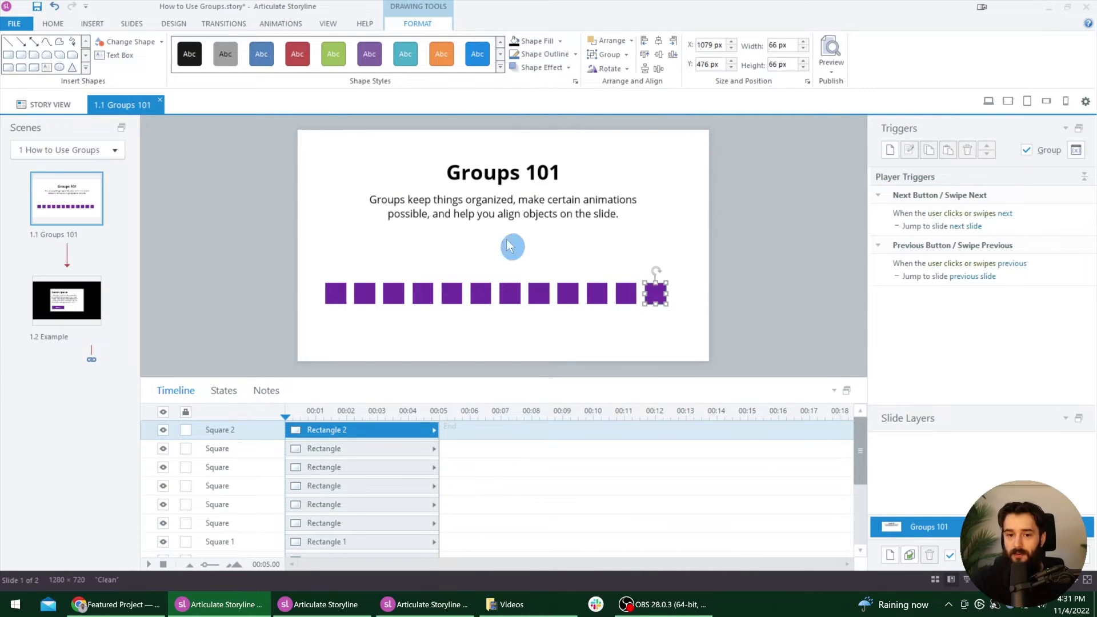
pyautogui.click(670, 297)
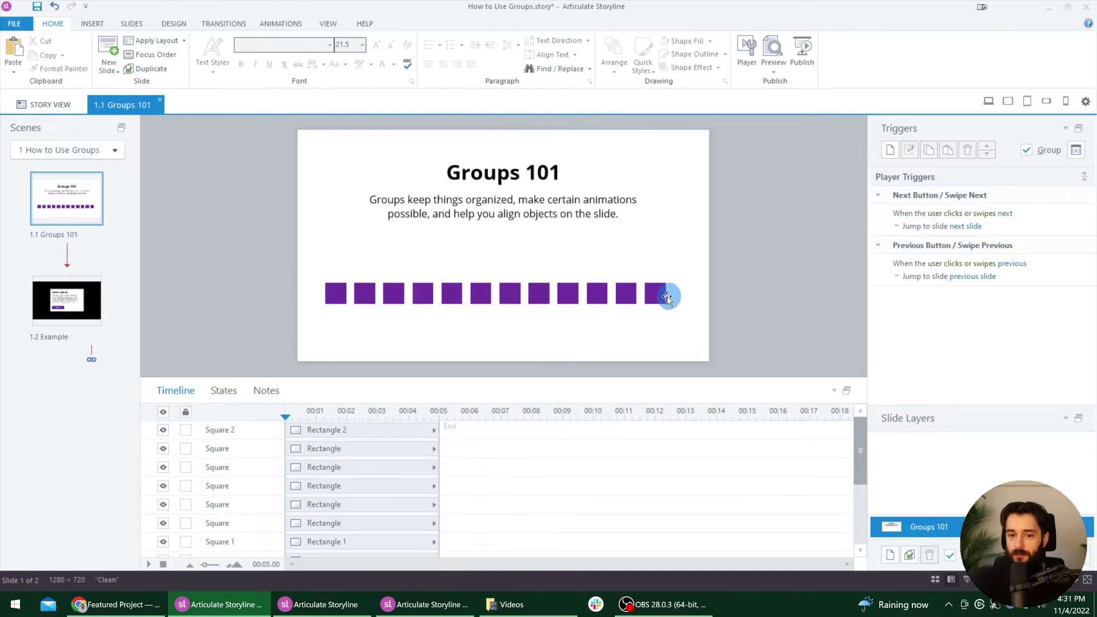
# - Regroup the squares via Group > Regroup, then select the row and ungroup it again
pyautogui.rightClick(657, 295)
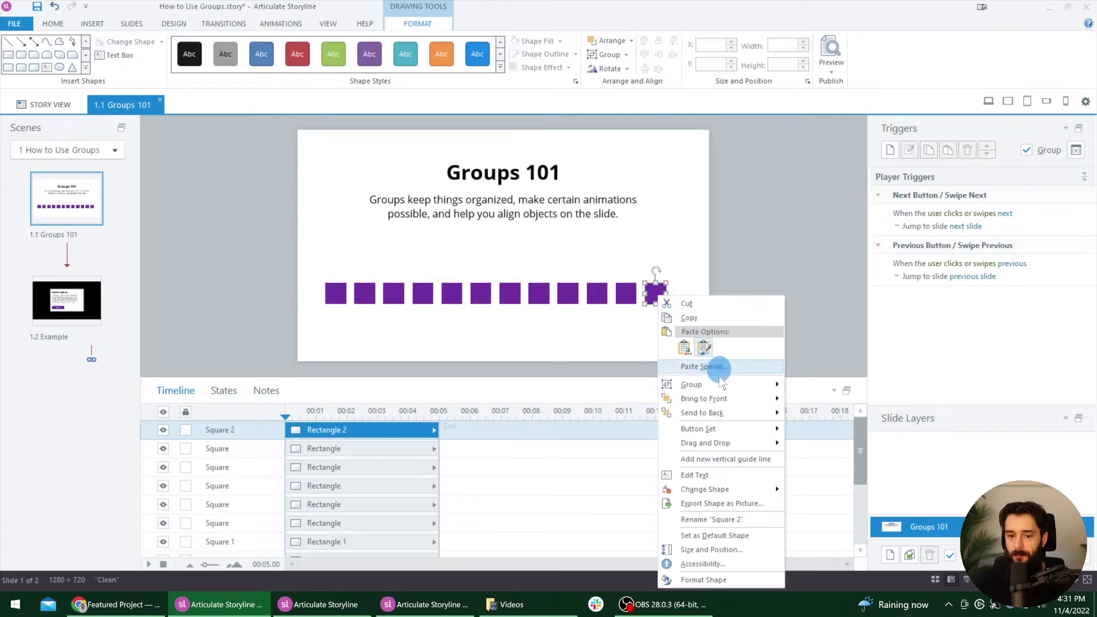
pyautogui.moveTo(721, 384)
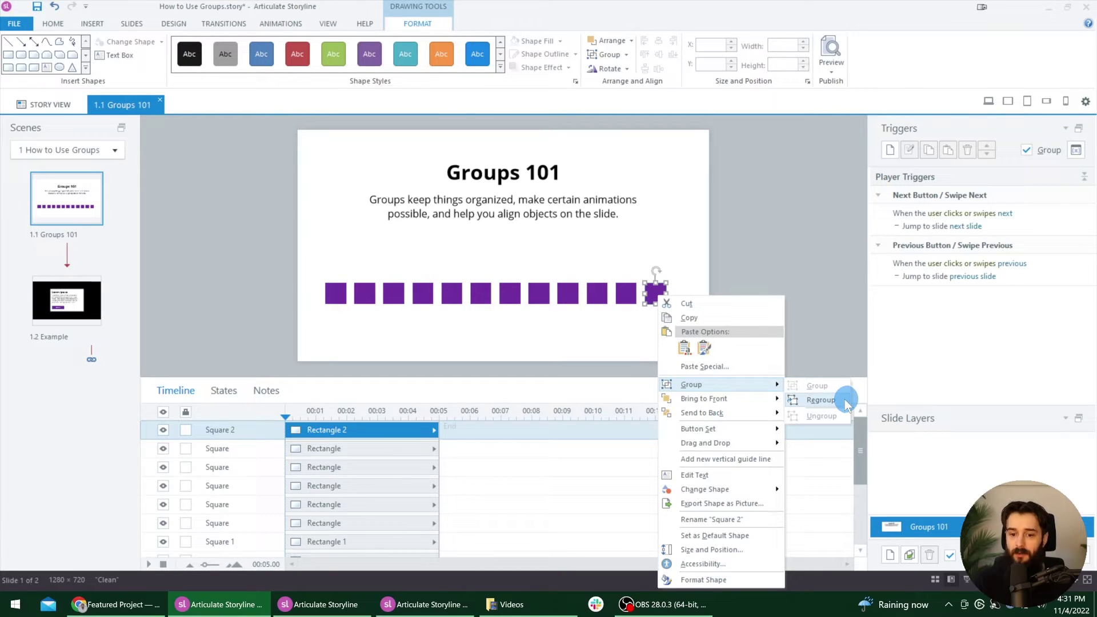
pyautogui.click(821, 400)
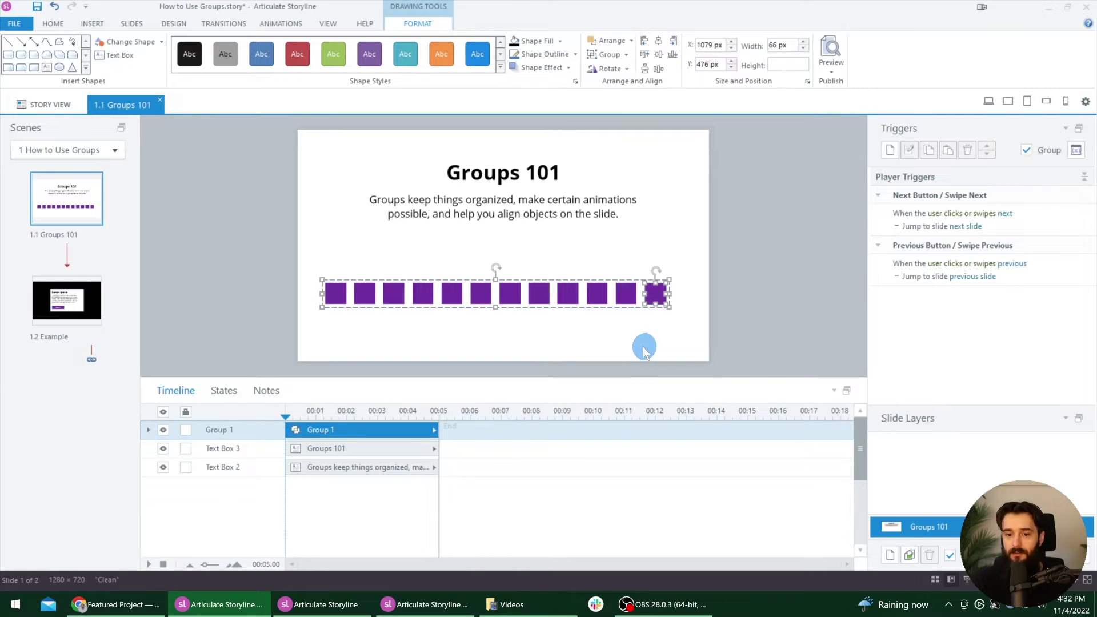
pyautogui.click(645, 349)
pyautogui.moveTo(700, 338); pyautogui.dragTo(286, 252)
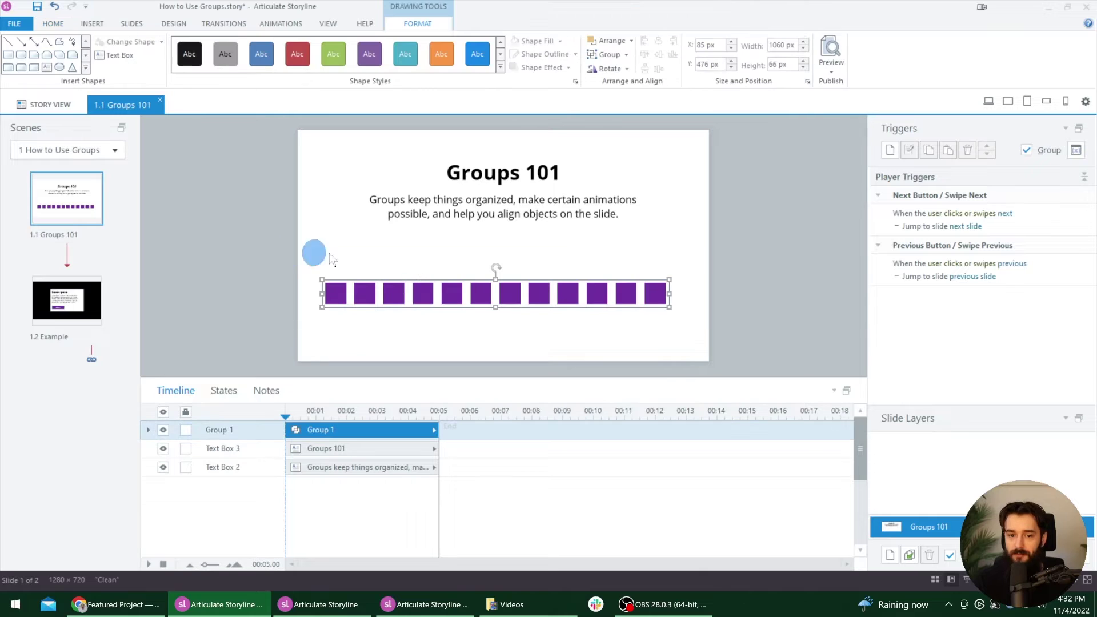
pyautogui.click(579, 360)
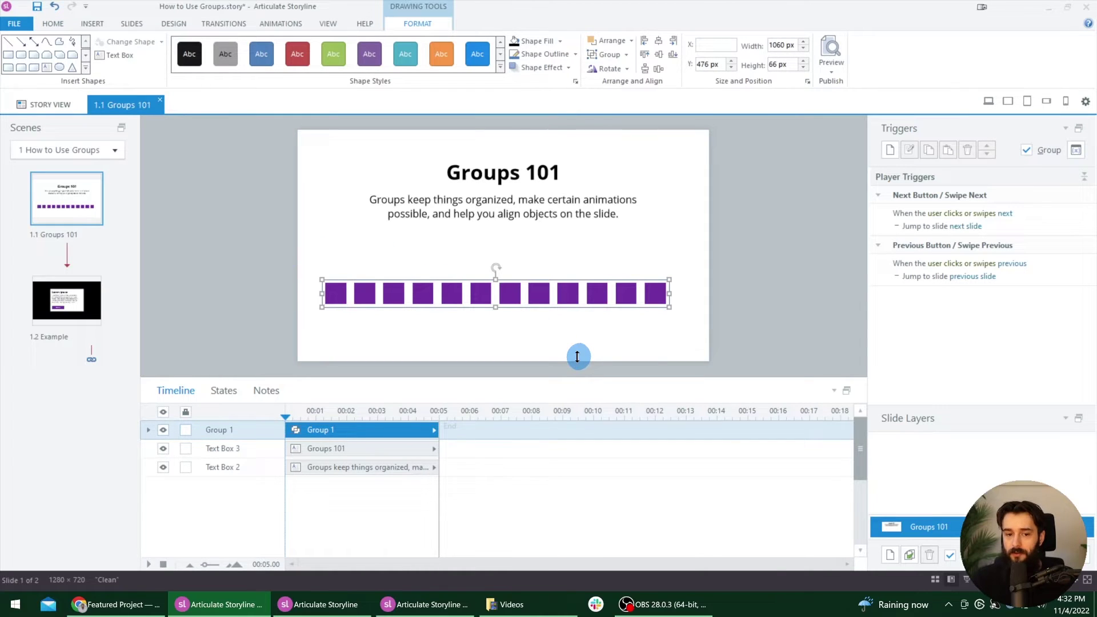
pyautogui.hotkey('ctrl', 'shift', 'g')
pyautogui.click(640, 303)
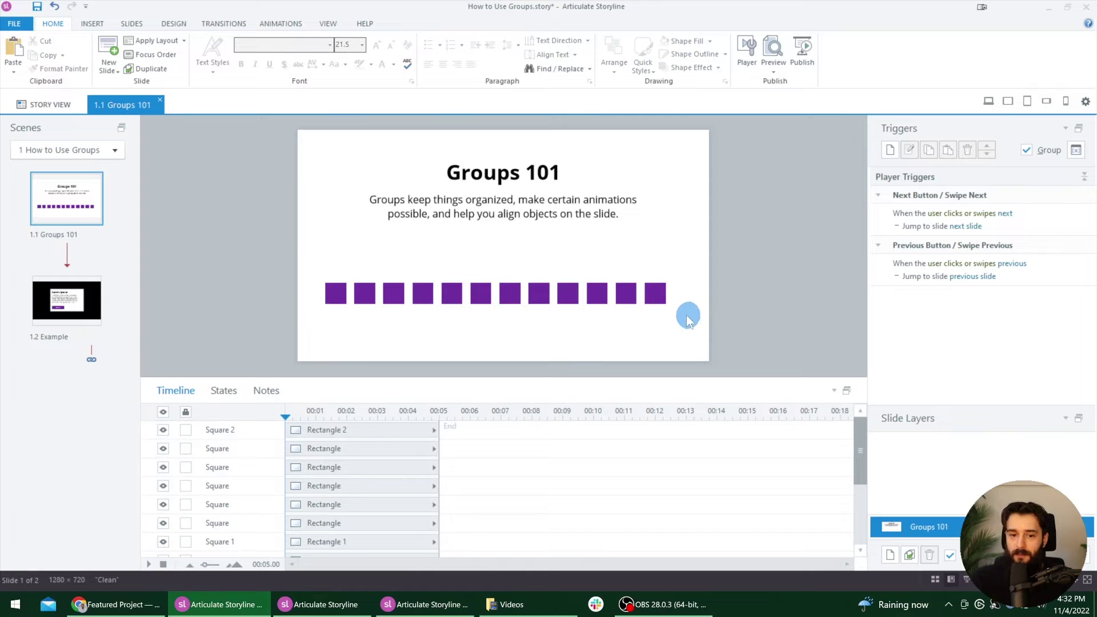
# - Group the twelve squares, move them to the slide's bottom edge, and ungroup them
pyautogui.moveTo(688, 320); pyautogui.dragTo(307, 265)
pyautogui.click(506, 295)
pyautogui.hotkey('ctrl', 'g')
pyautogui.click(542, 295)
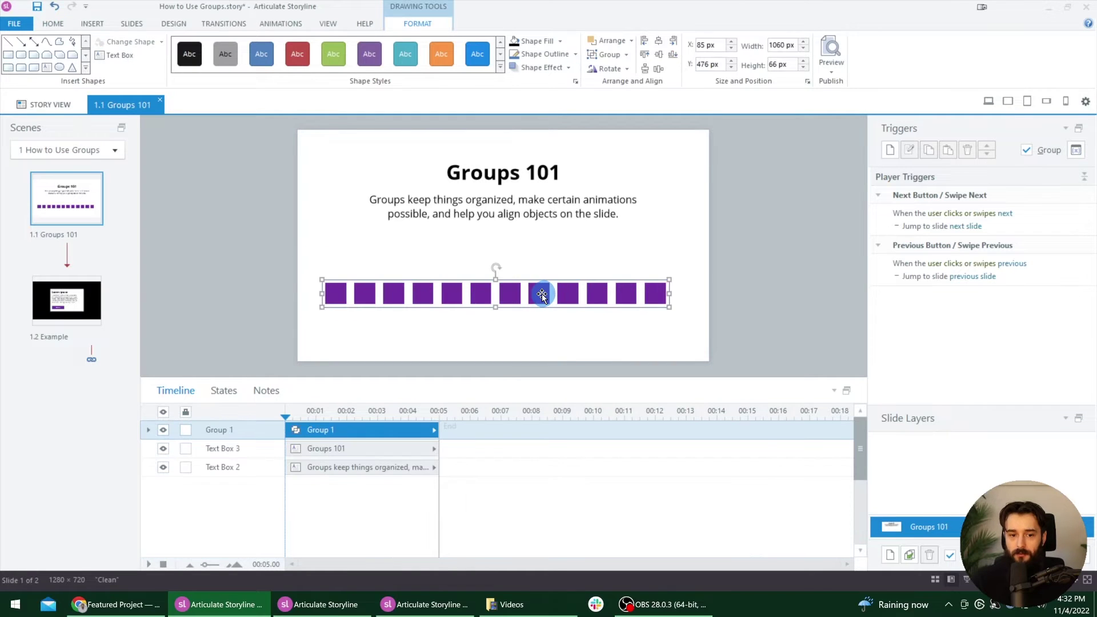
pyautogui.moveTo(542, 296); pyautogui.dragTo(505, 343)
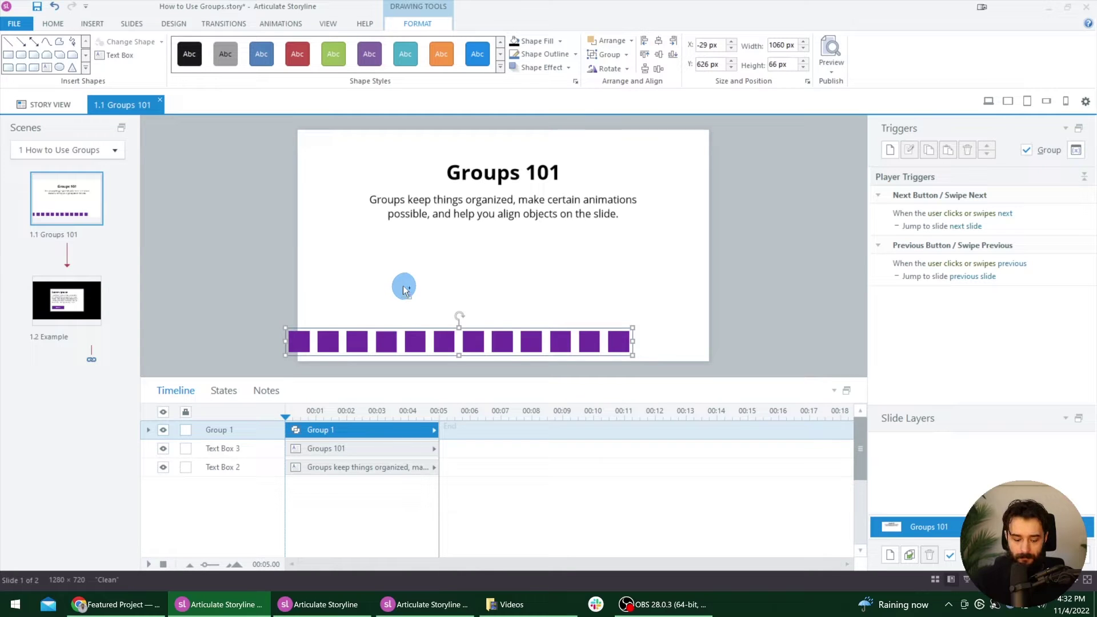
pyautogui.hotkey('ctrl', 'shift', 'g')
pyautogui.click(640, 343)
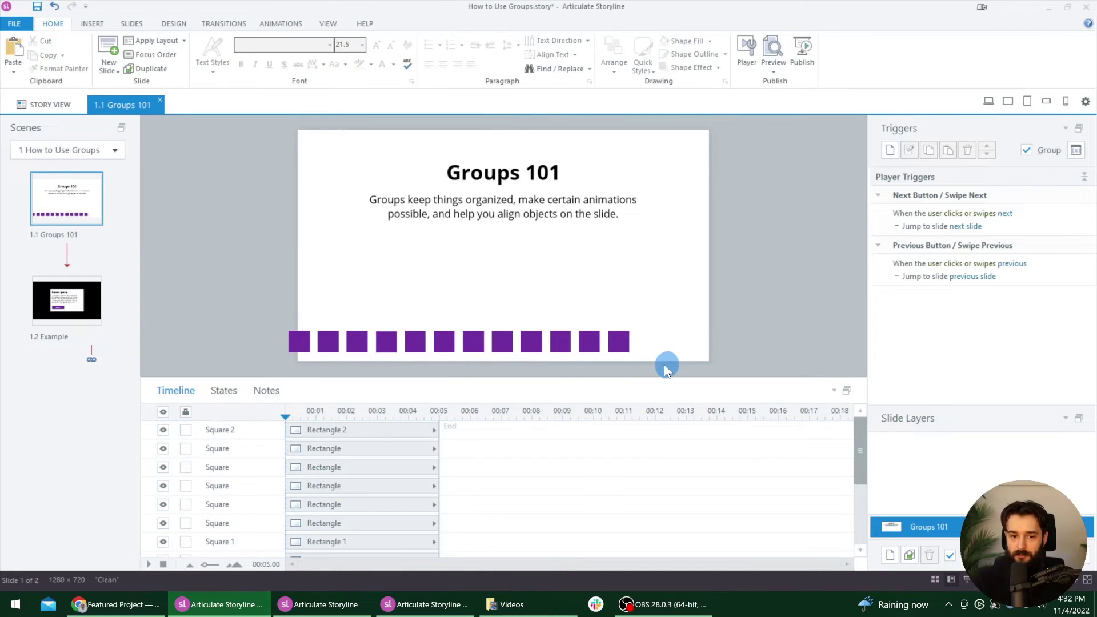
# - Align Center stacks the squares; pull two out, then undo back to the original row
pyautogui.moveTo(666, 369); pyautogui.dragTo(269, 314)
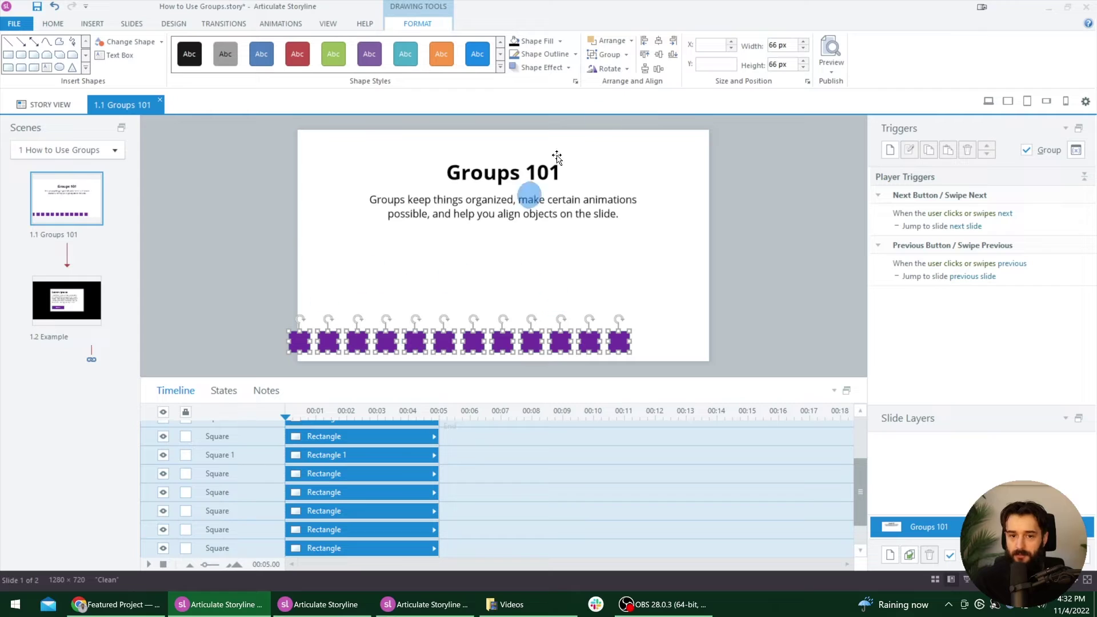
pyautogui.click(659, 45)
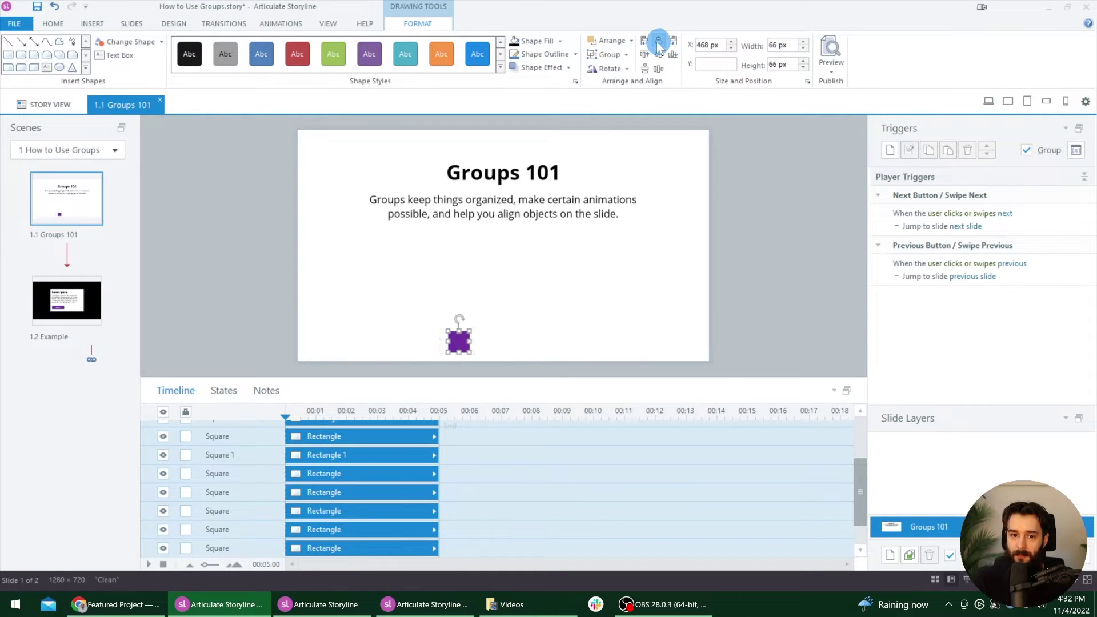
pyautogui.click(460, 343)
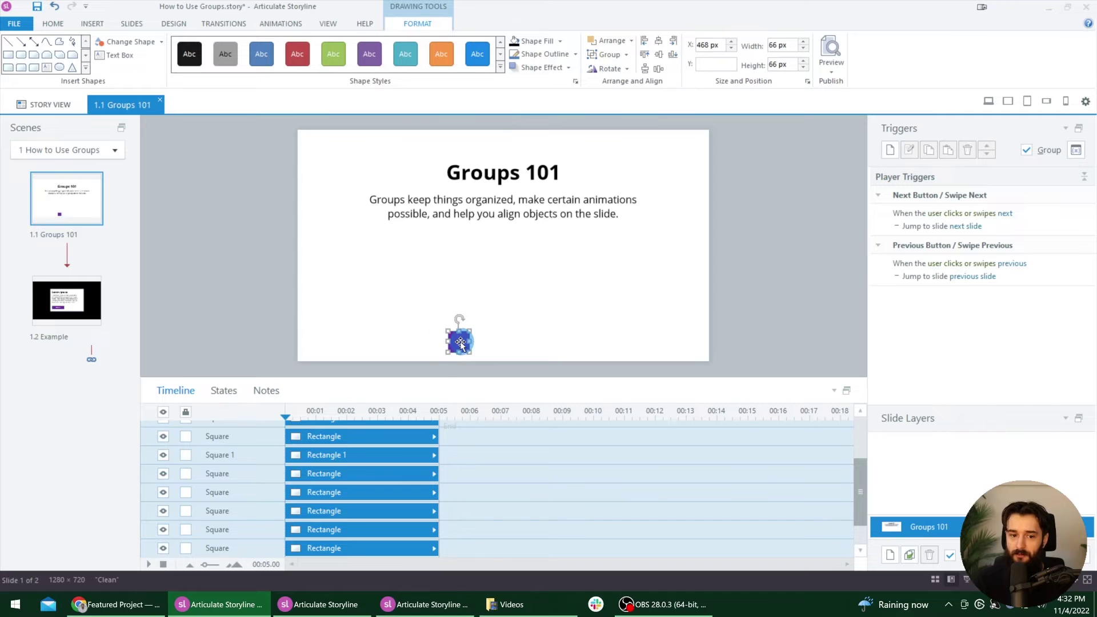
pyautogui.click(497, 297)
pyautogui.click(463, 339)
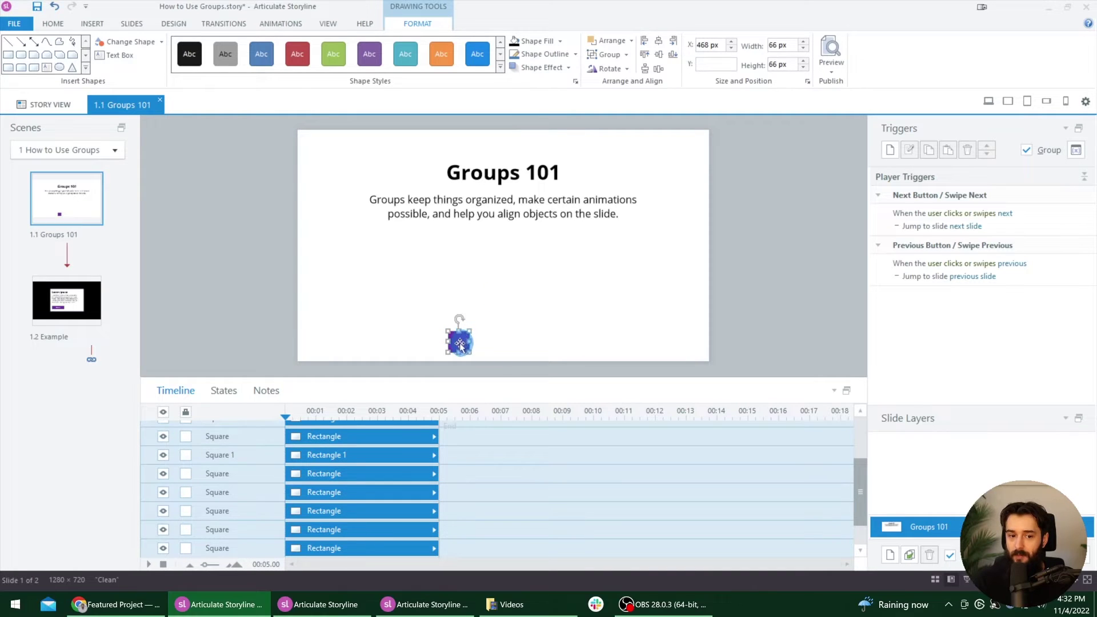
pyautogui.moveTo(461, 344); pyautogui.dragTo(568, 308)
pyautogui.moveTo(459, 343); pyautogui.dragTo(342, 277)
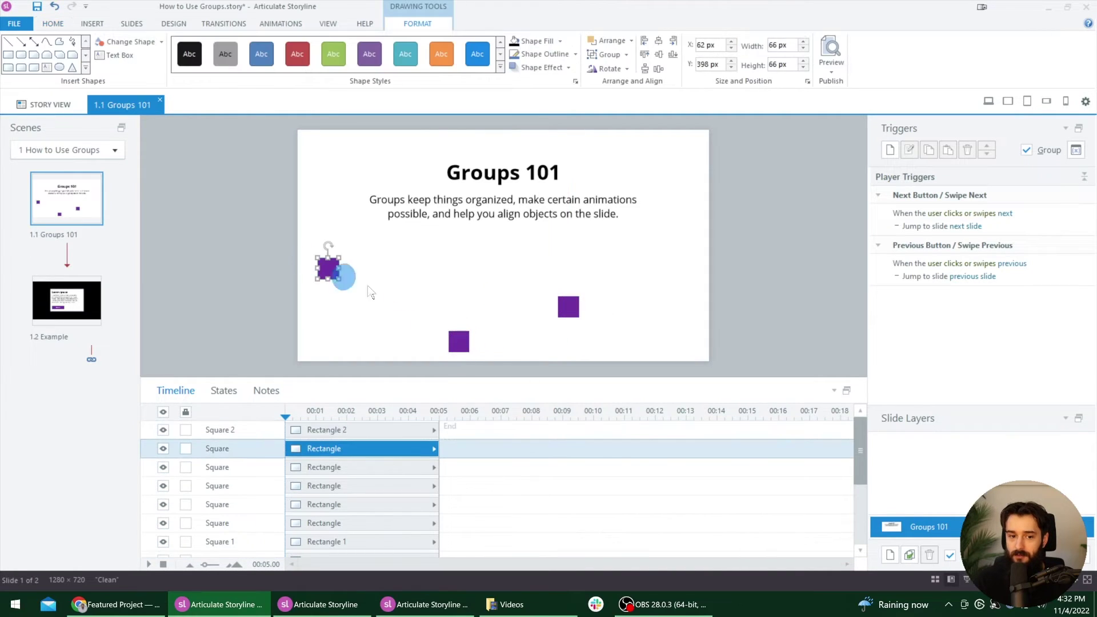
pyautogui.click(482, 293)
pyautogui.hotkey('ctrl', 'z')
pyautogui.hotkey('ctrl', 'z')
pyautogui.hotkey('ctrl', 'z')
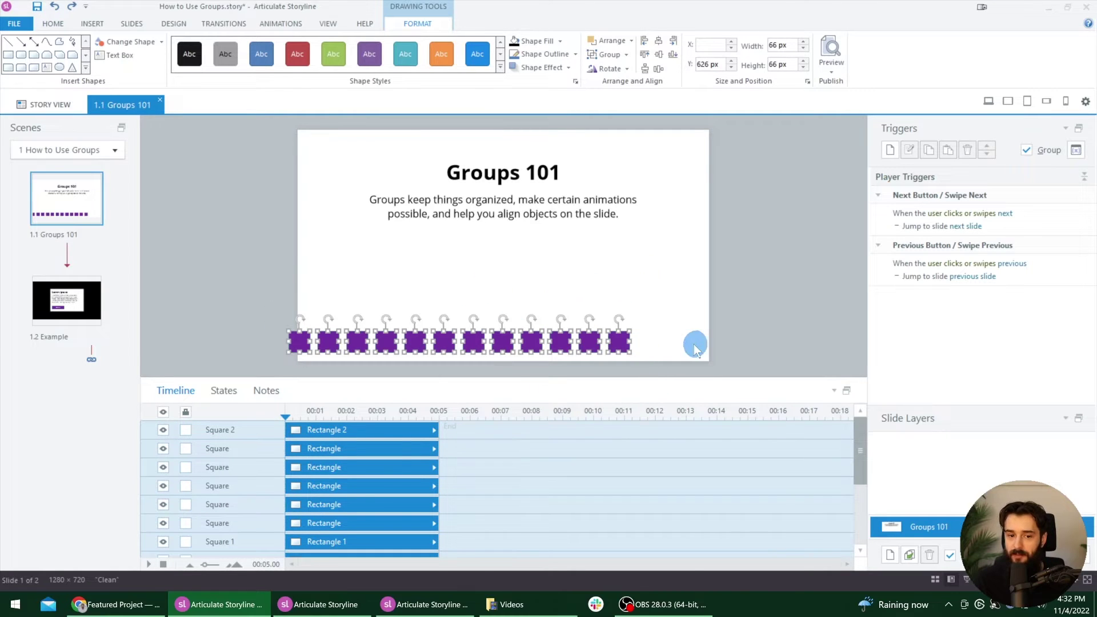
# - Group the squares, centre them horizontally, raise them to Y 411 px, then ungroup
pyautogui.hotkey('ctrl', 'g')
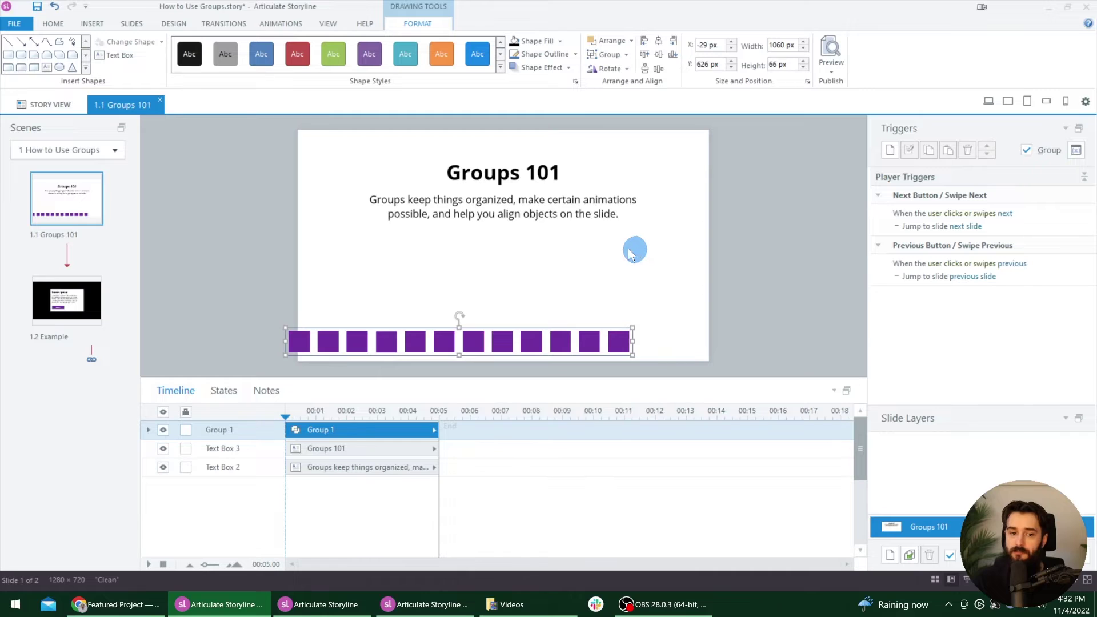
pyautogui.click(660, 43)
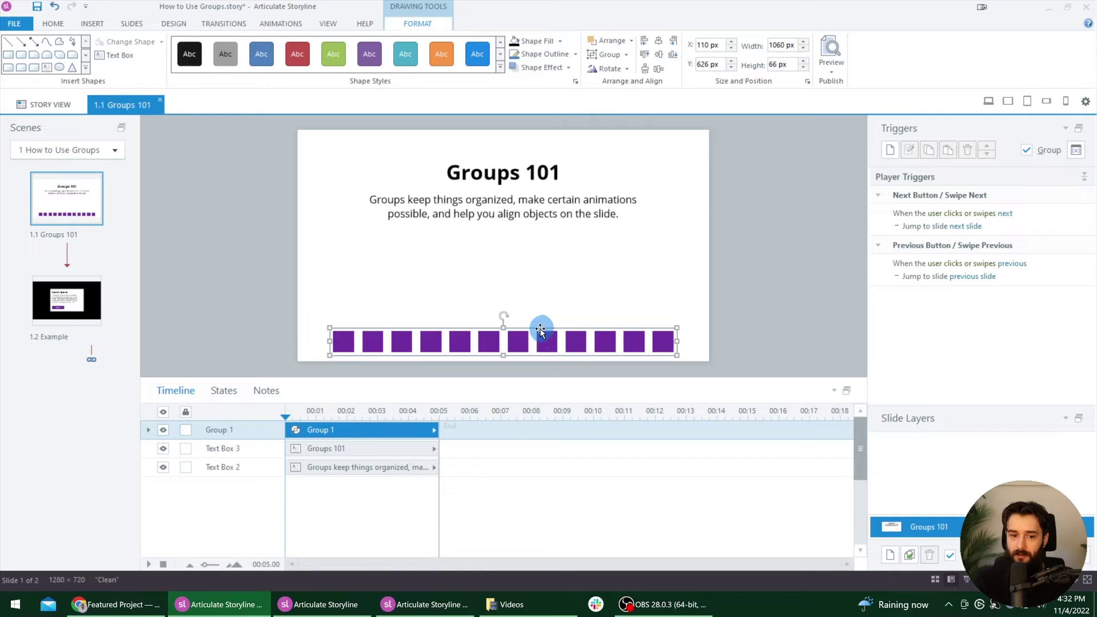
pyautogui.moveTo(540, 330); pyautogui.dragTo(555, 268)
pyautogui.click(627, 362)
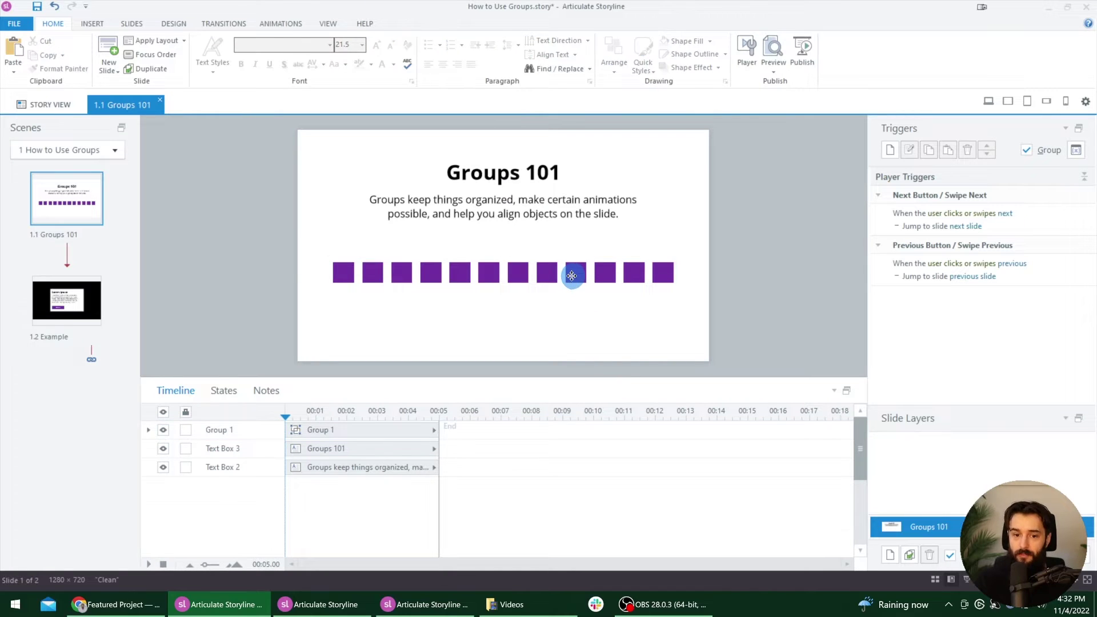
pyautogui.click(571, 276)
pyautogui.click(581, 209)
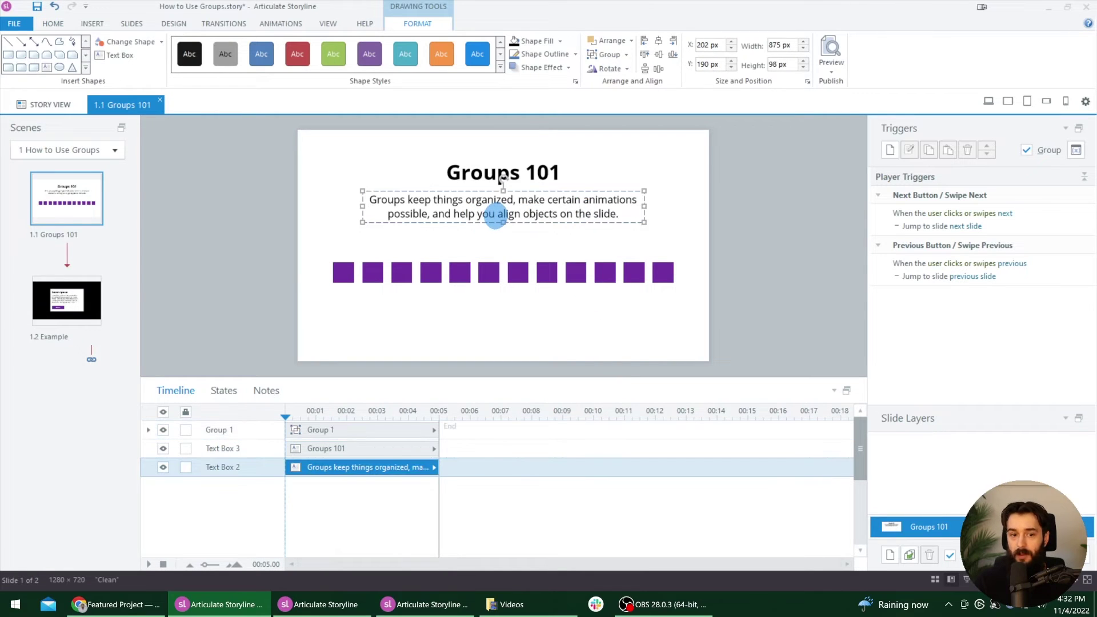
pyautogui.moveTo(496, 216); pyautogui.dragTo(622, 213)
pyautogui.click(617, 280)
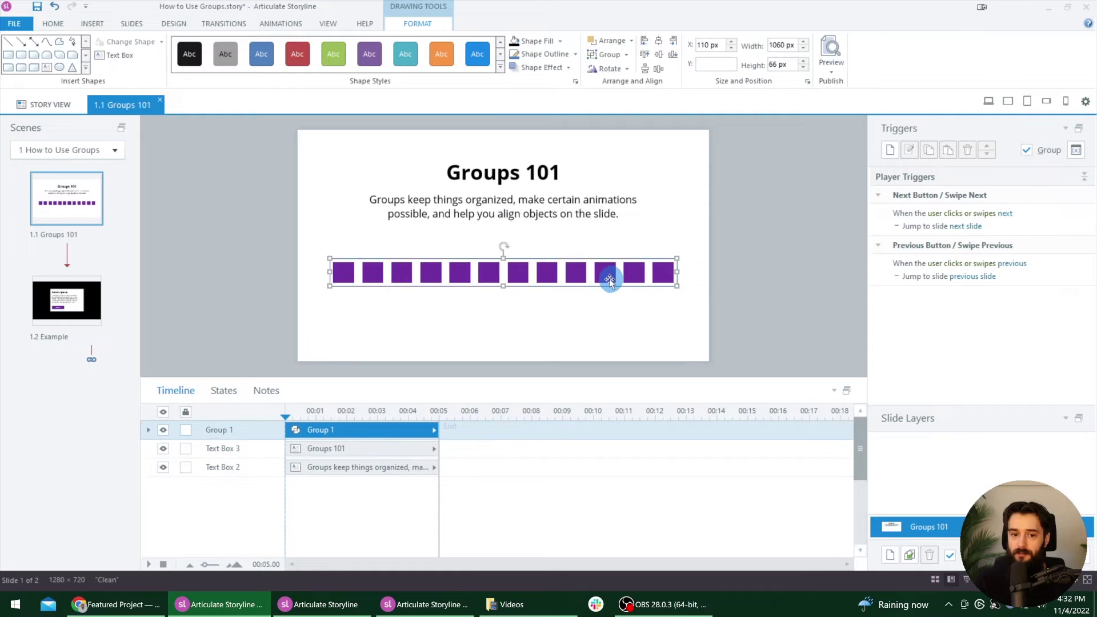
pyautogui.hotkey('ctrl', 'shift', 'g')
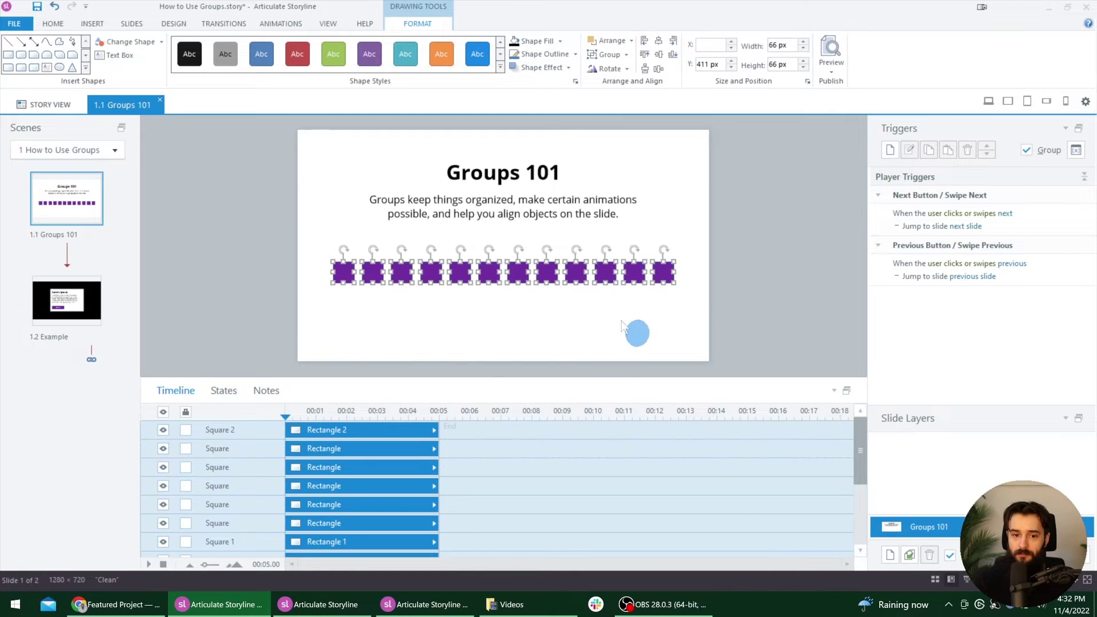
pyautogui.click(560, 321)
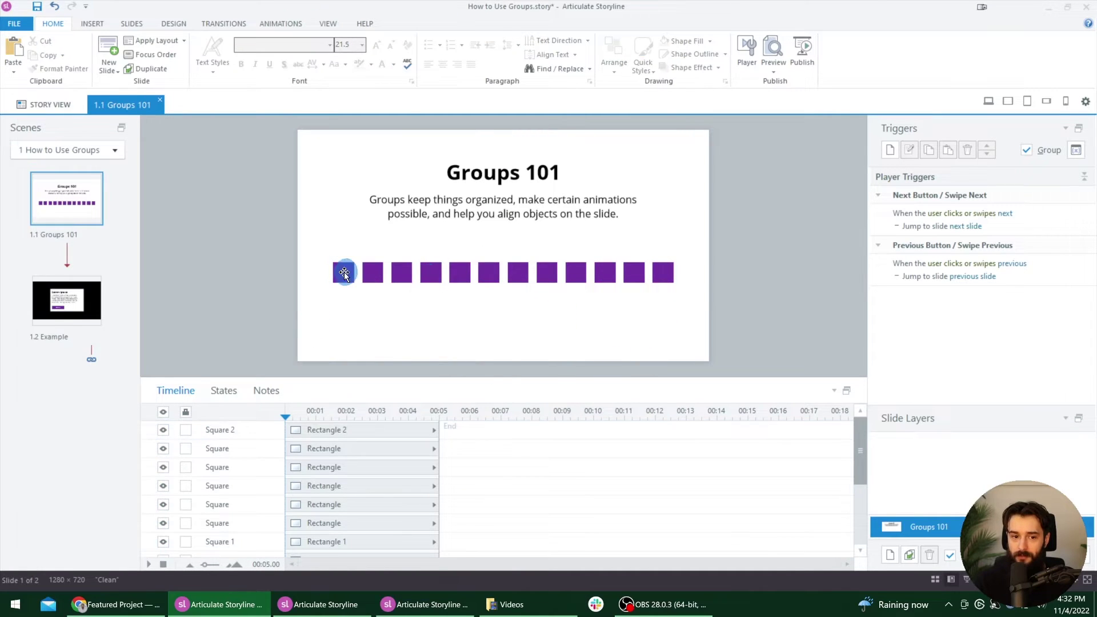
pyautogui.moveTo(343, 272); pyautogui.dragTo(340, 272)
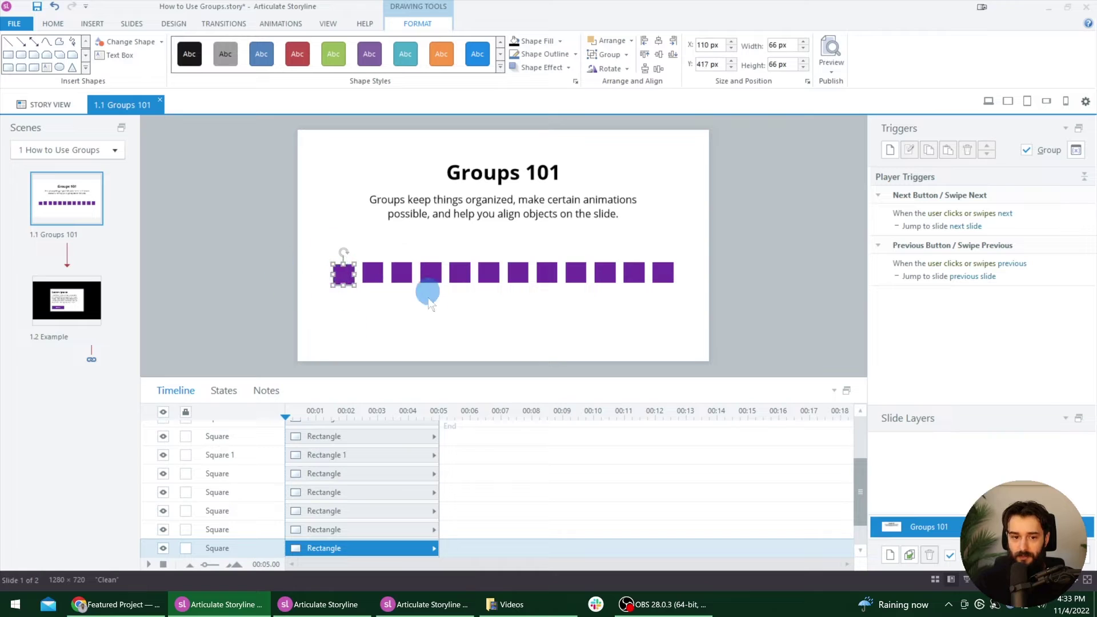
pyautogui.click(487, 303)
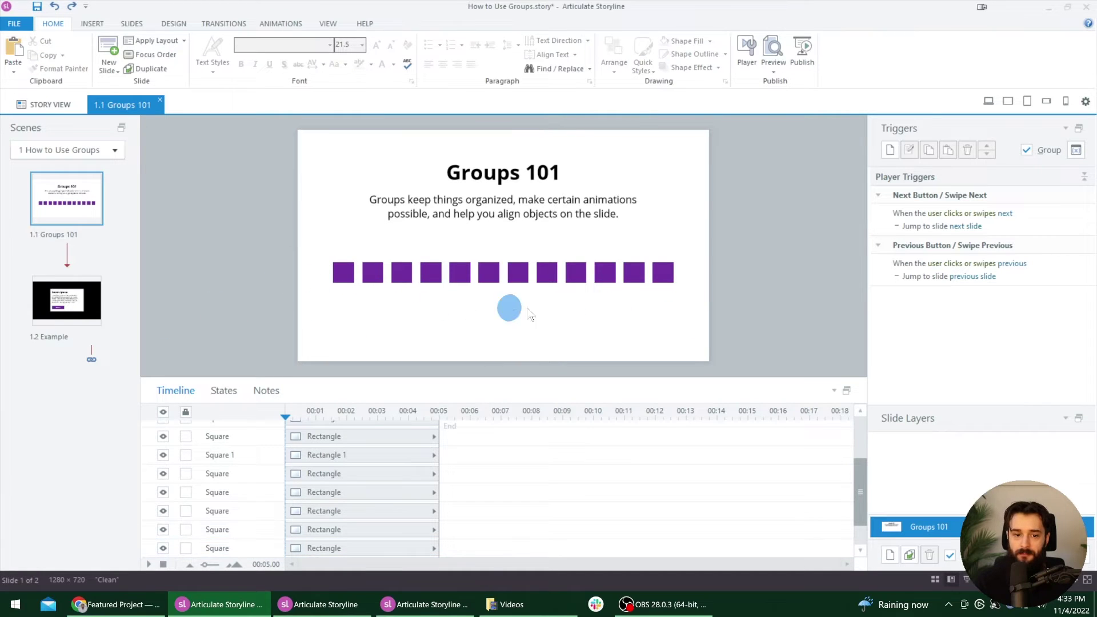
pyautogui.moveTo(686, 337)
pyautogui.mouseDown()
pyautogui.moveTo(404, 299)
pyautogui.moveTo(301, 242)
pyautogui.mouseUp()
pyautogui.hotkey('ctrl', 'g')
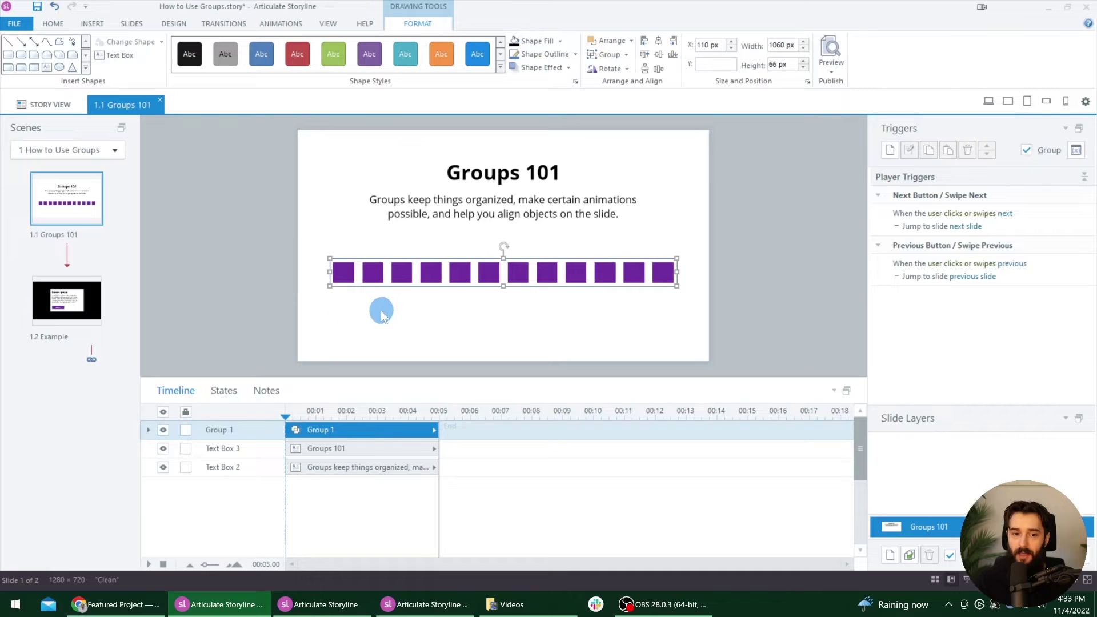
pyautogui.hotkey('ctrl', 'shift', 'g')
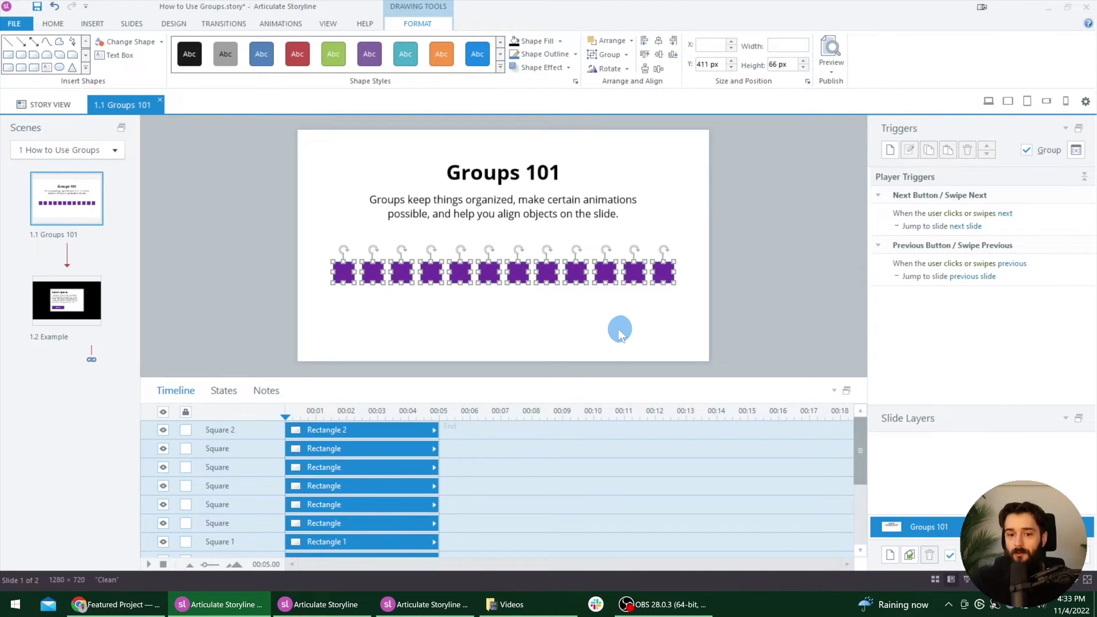
pyautogui.click(620, 330)
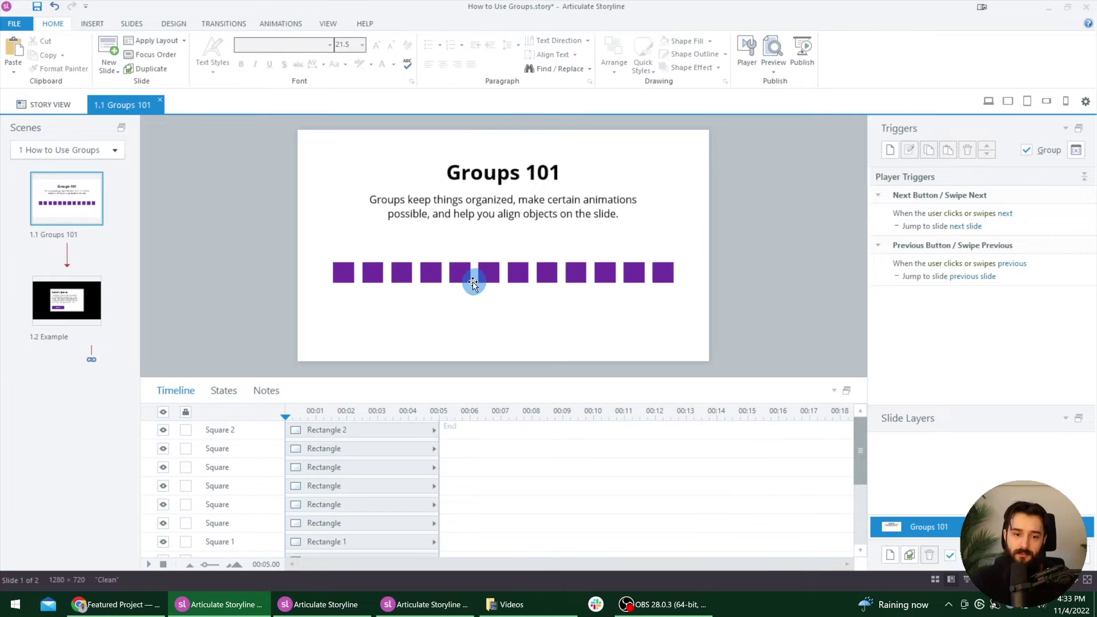
pyautogui.click(522, 211)
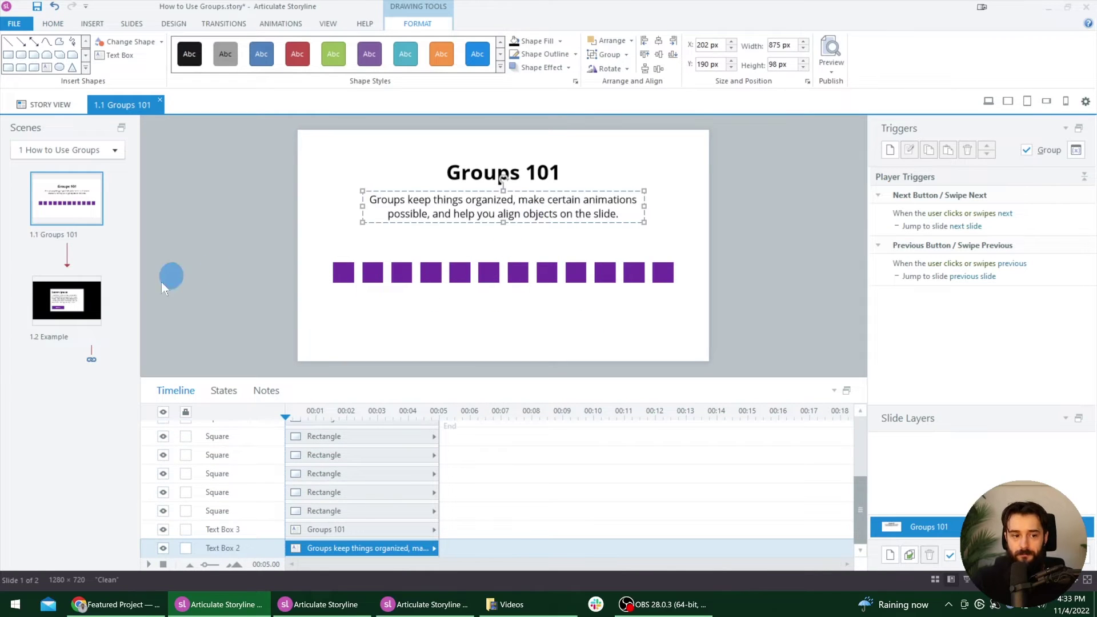
pyautogui.click(586, 353)
pyautogui.moveTo(681, 319)
pyautogui.mouseDown()
pyautogui.moveTo(595, 266)
pyautogui.moveTo(327, 254)
pyautogui.mouseUp()
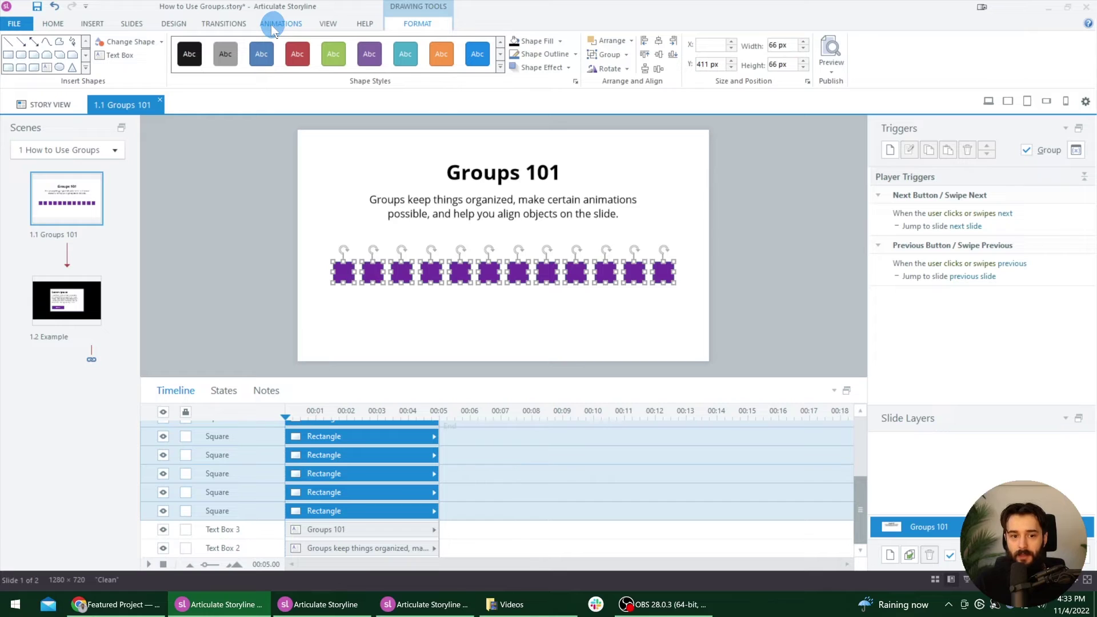
# - Confirm the squares keep a Fly In entrance with the From Left direction
pyautogui.click(294, 24)
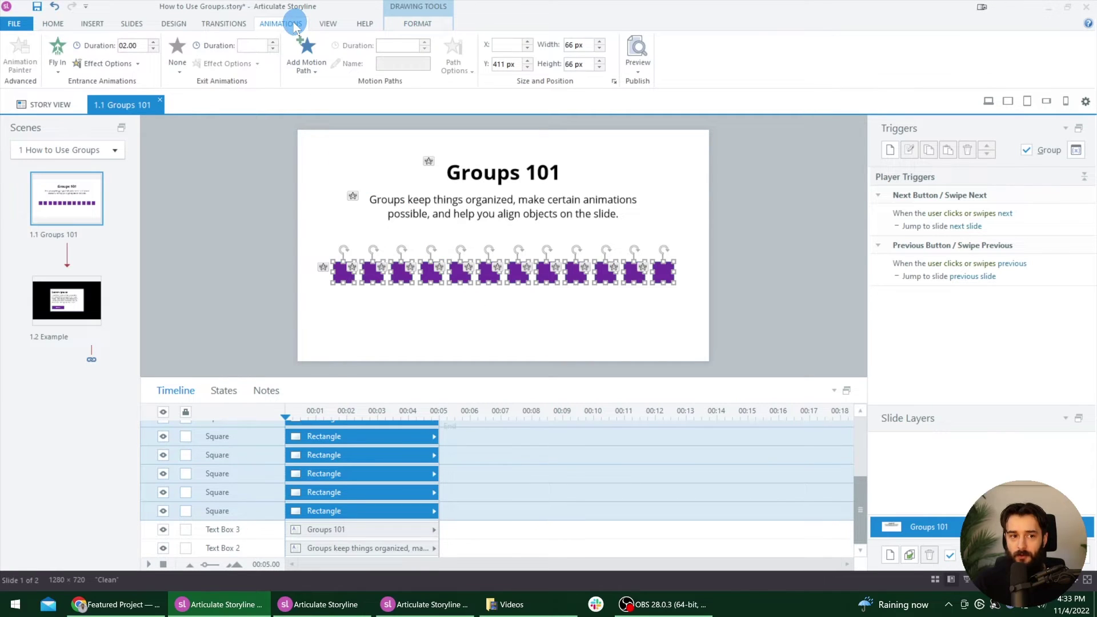
pyautogui.click(62, 61)
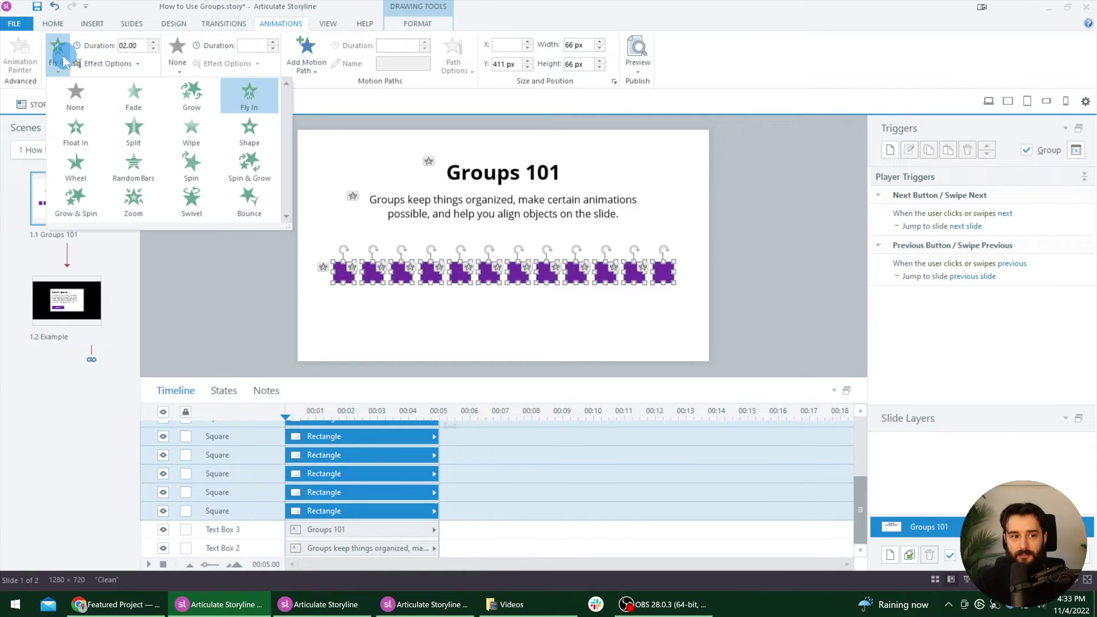
pyautogui.click(65, 62)
pyautogui.click(106, 63)
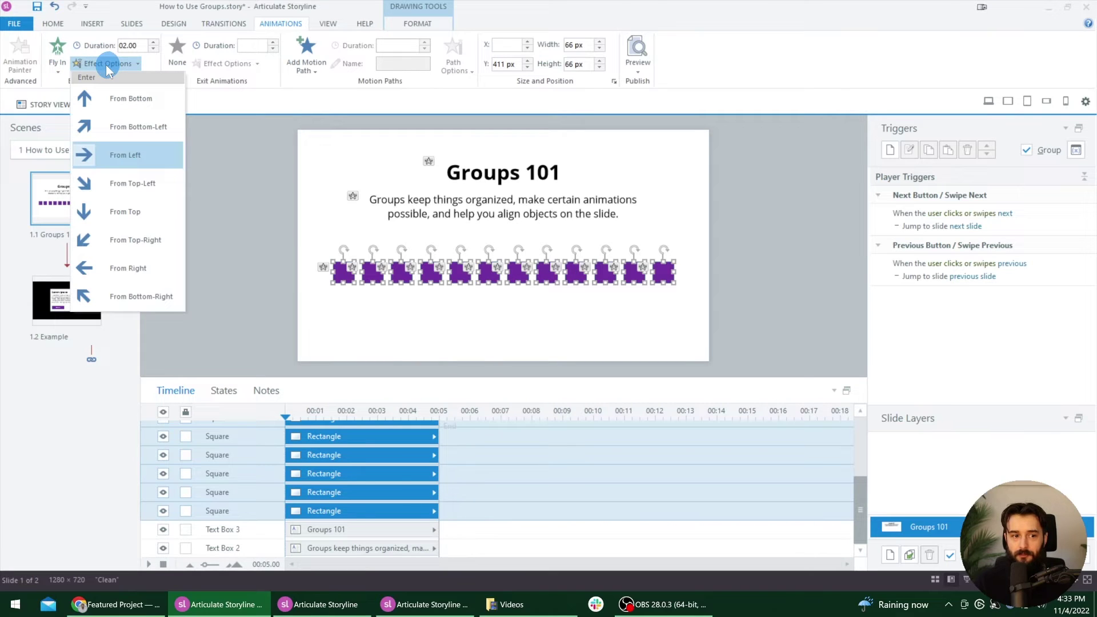
pyautogui.click(107, 64)
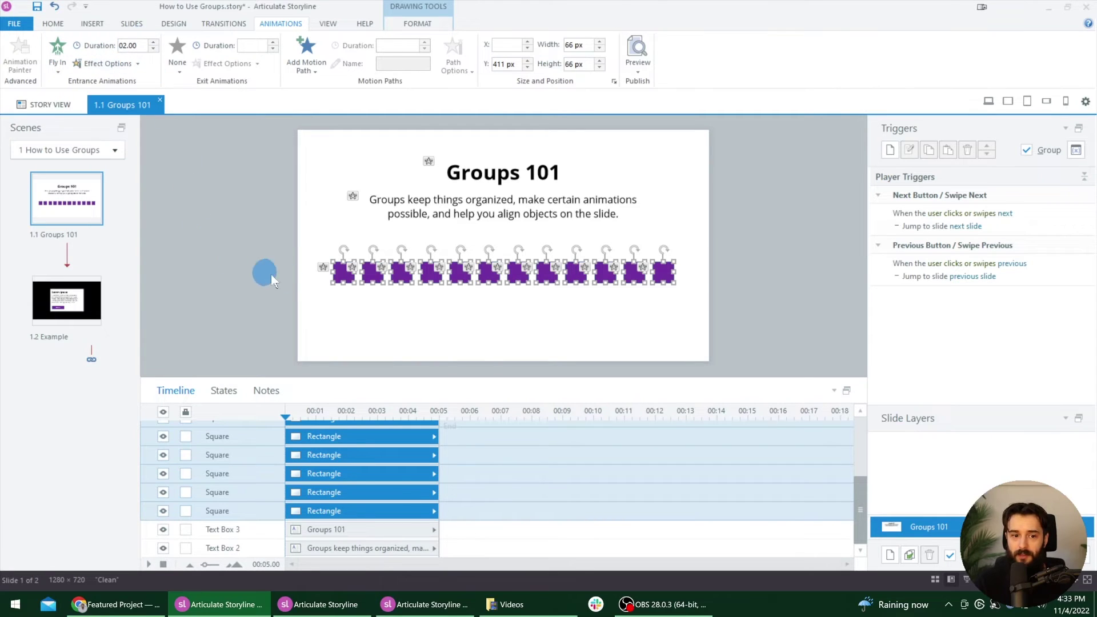
# - Preview the Groups 101 slide's animations, then close the preview
pyautogui.click(323, 342)
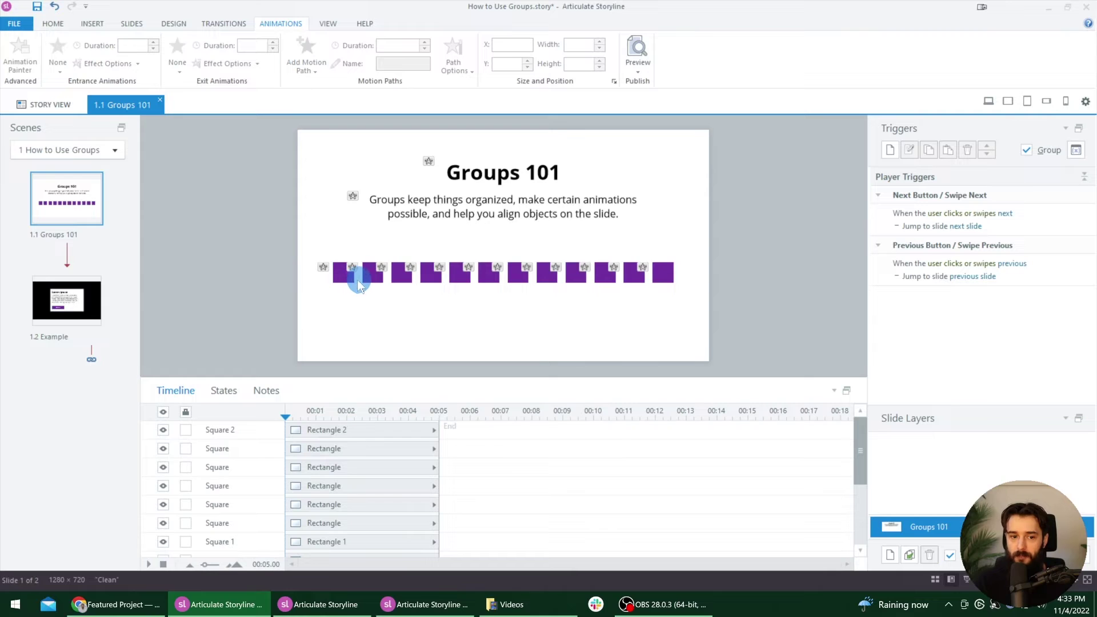
pyautogui.click(455, 280)
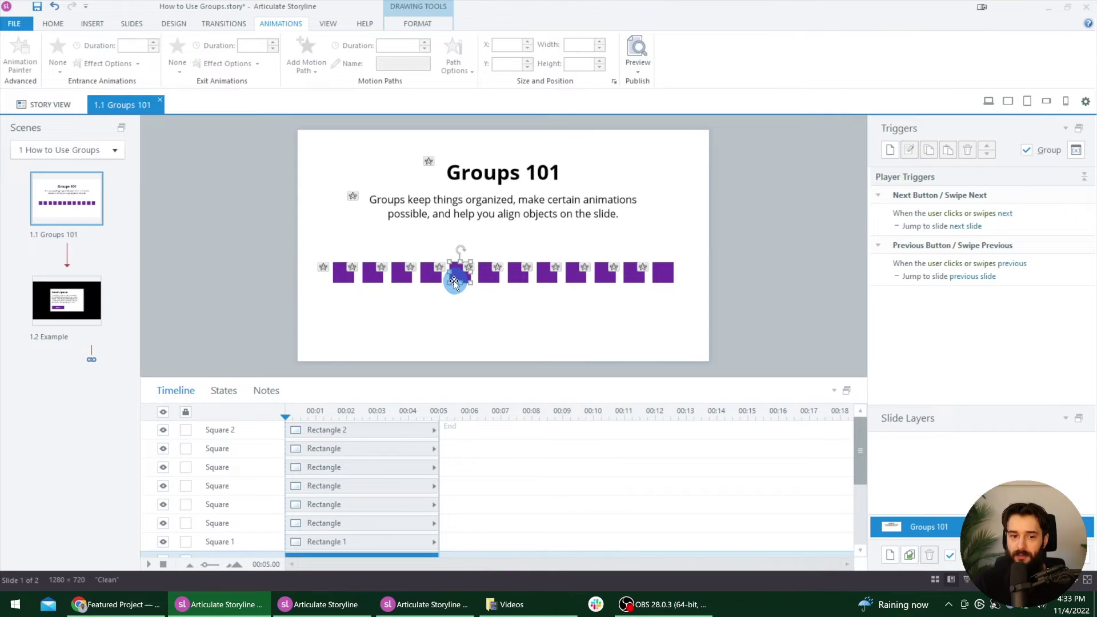
pyautogui.click(428, 311)
pyautogui.click(988, 101)
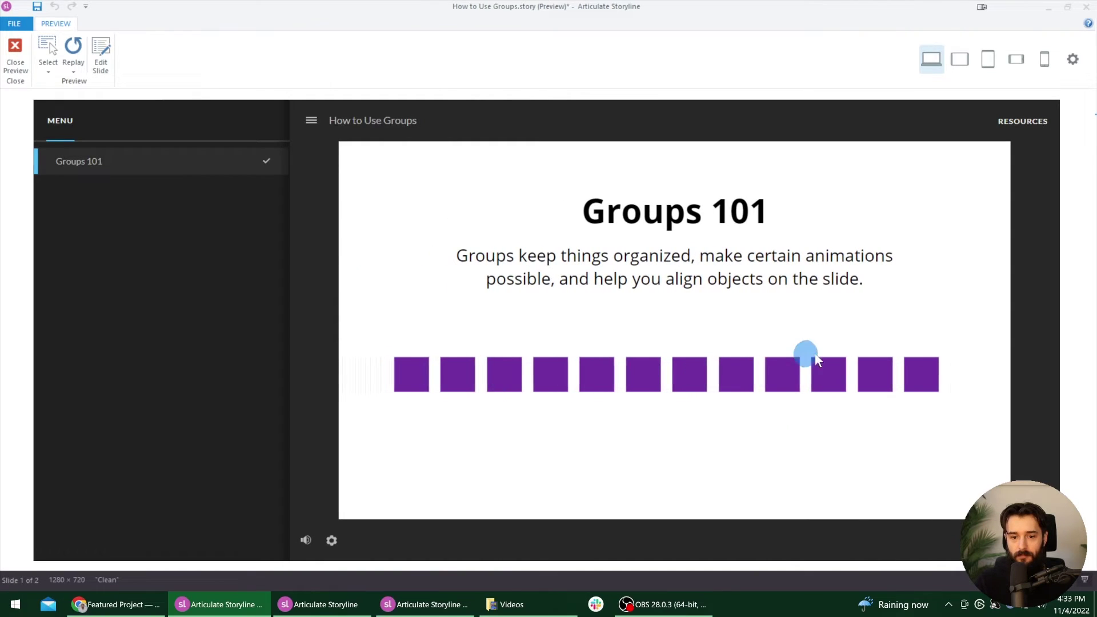
pyautogui.click(24, 64)
pyautogui.click(583, 215)
pyautogui.keyDown('shift'); pyautogui.click(561, 169); pyautogui.keyUp('shift')
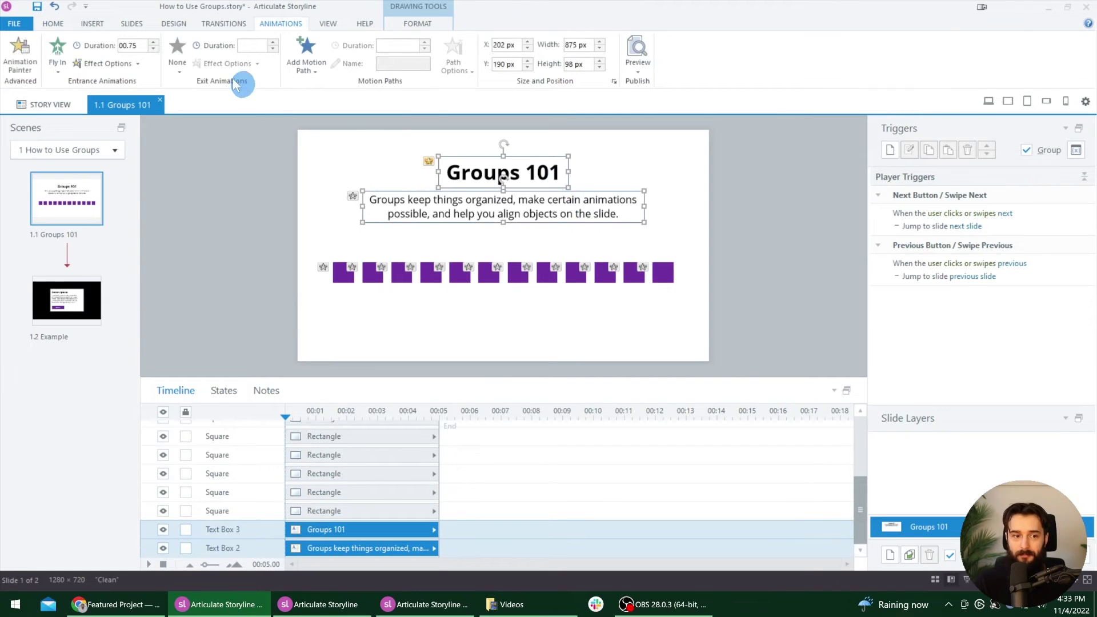
pyautogui.click(57, 57)
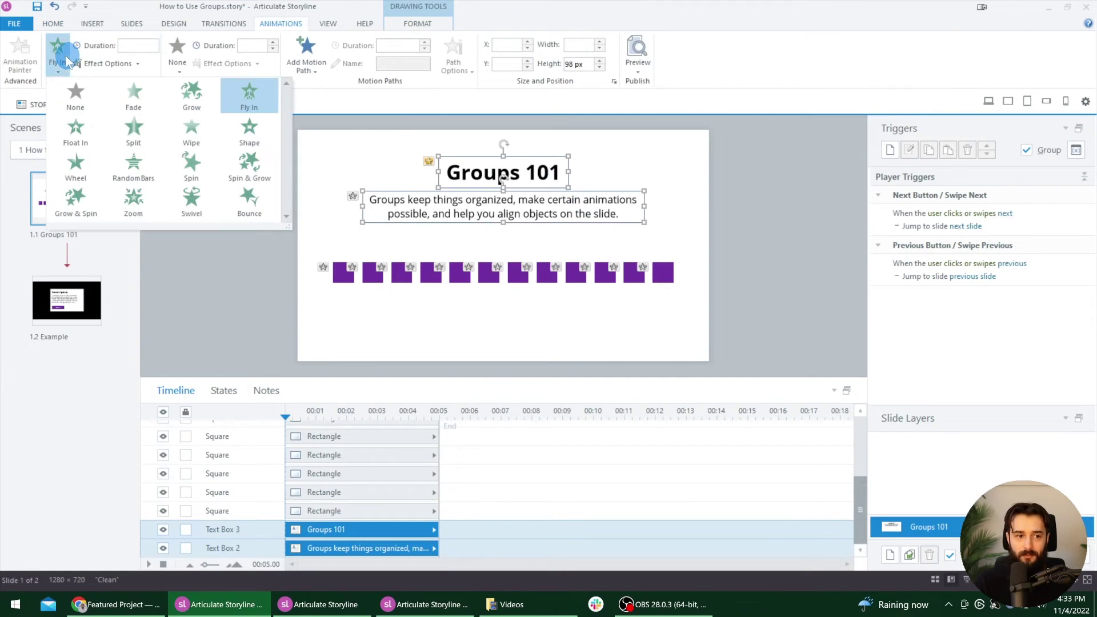
pyautogui.click(125, 159)
pyautogui.click(387, 301)
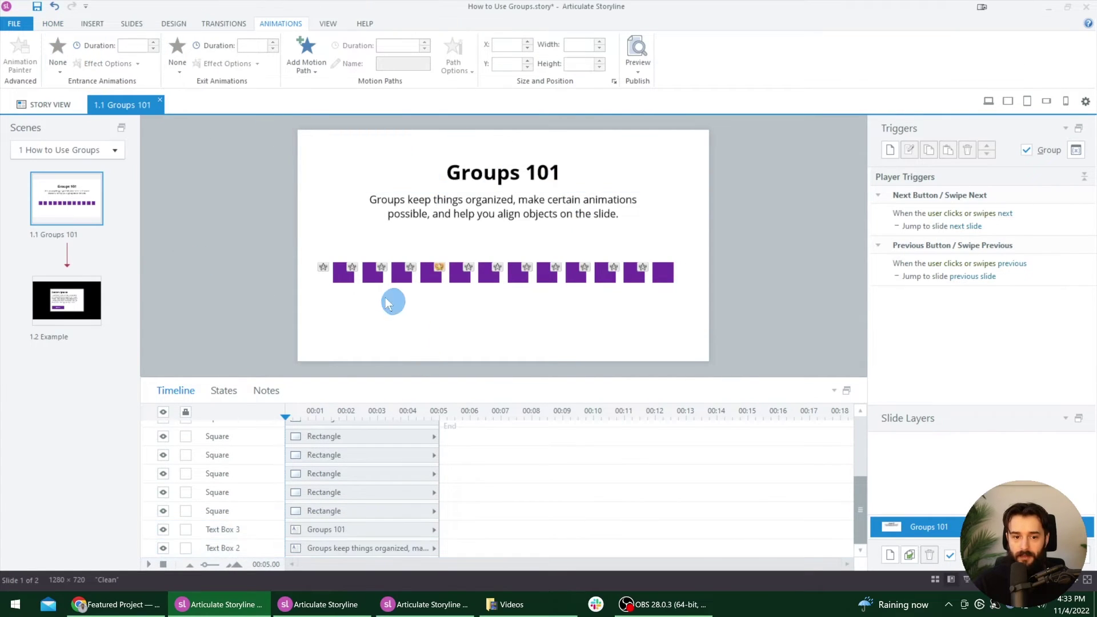
pyautogui.click(345, 279)
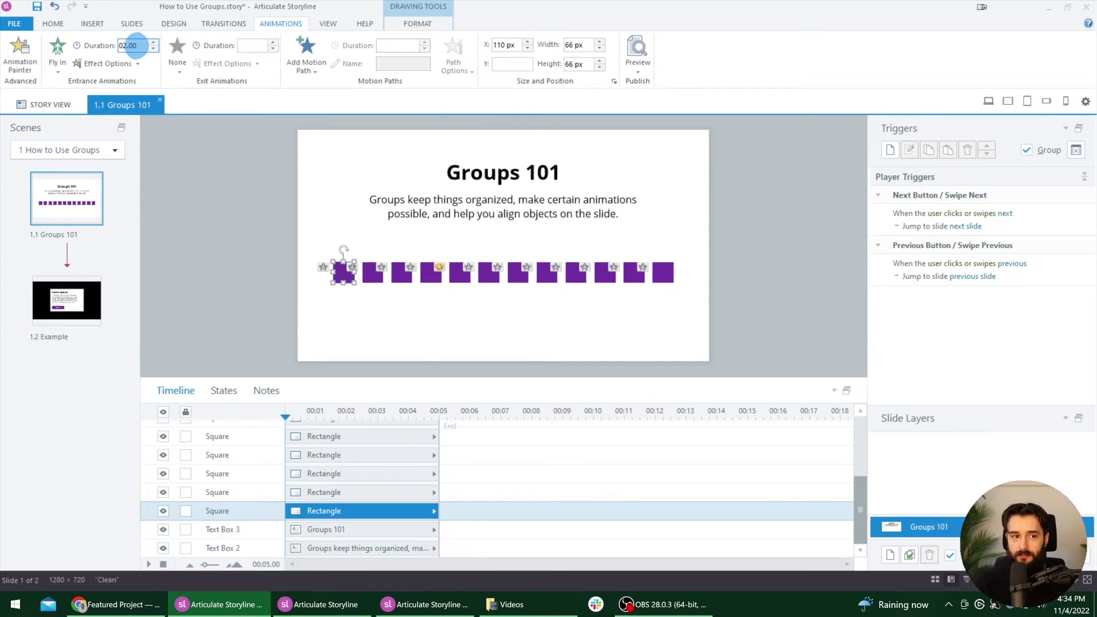
pyautogui.click(334, 275)
pyautogui.click(131, 45)
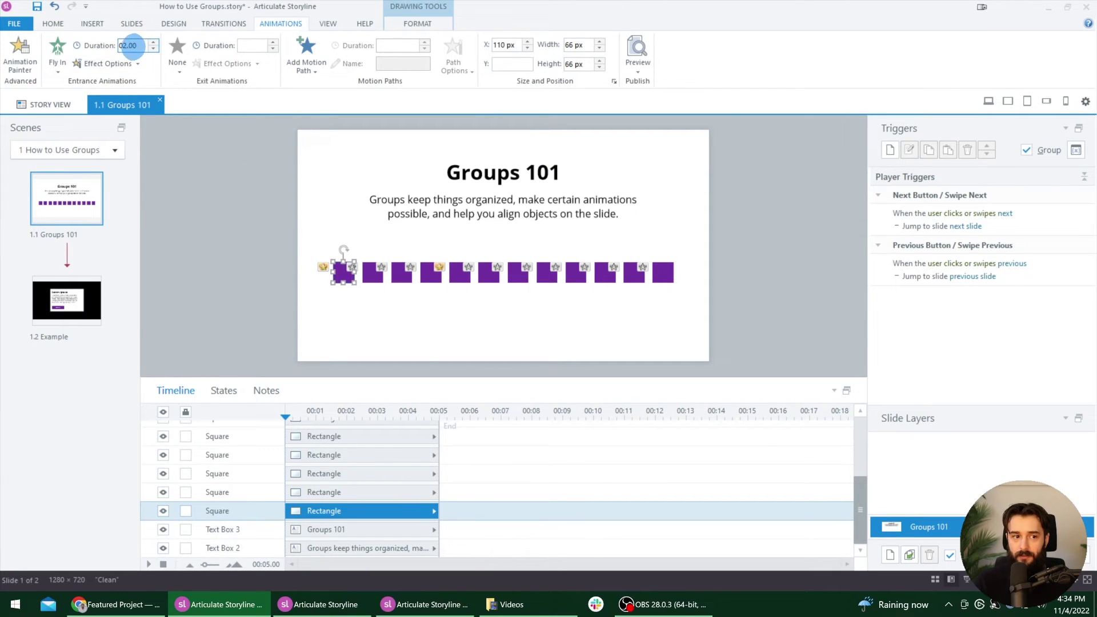
pyautogui.press('Return')
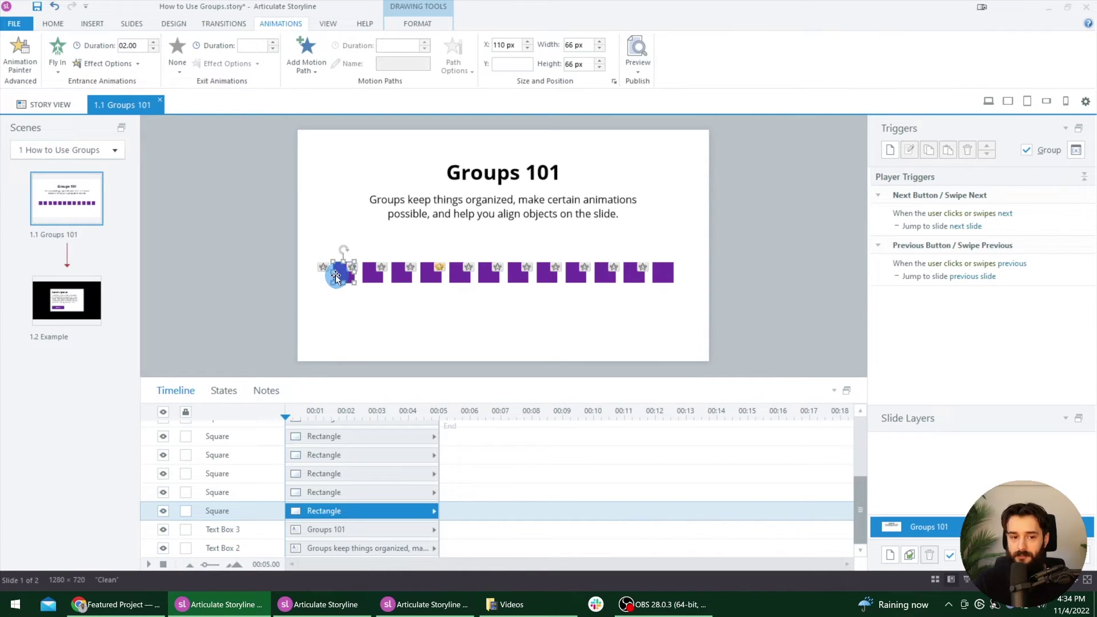
pyautogui.click(663, 278)
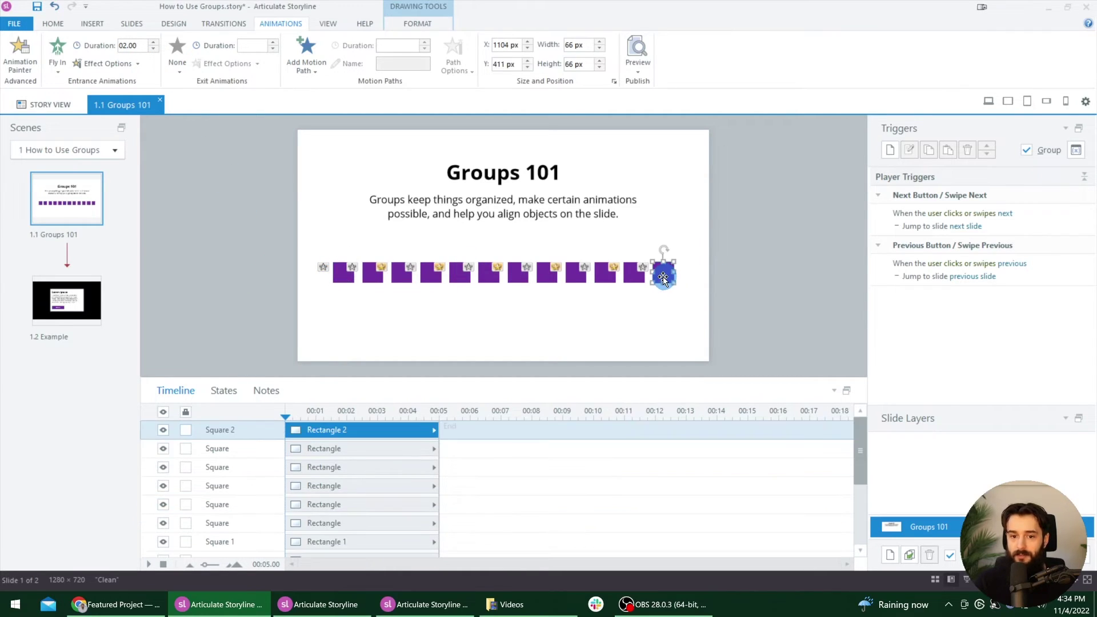
pyautogui.click(146, 45)
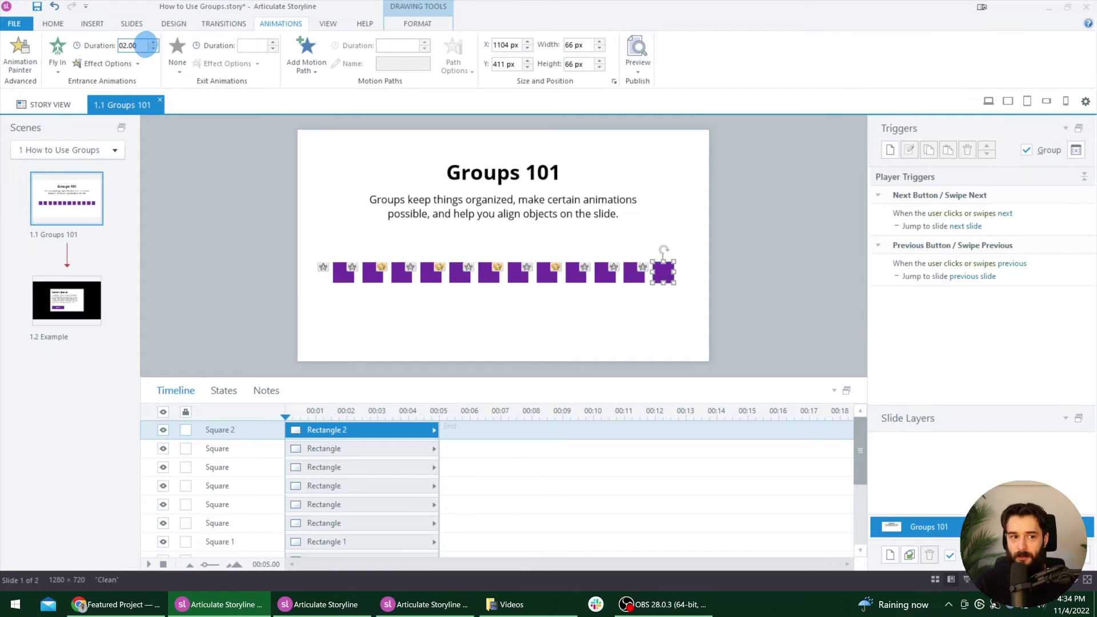
pyautogui.click(284, 279)
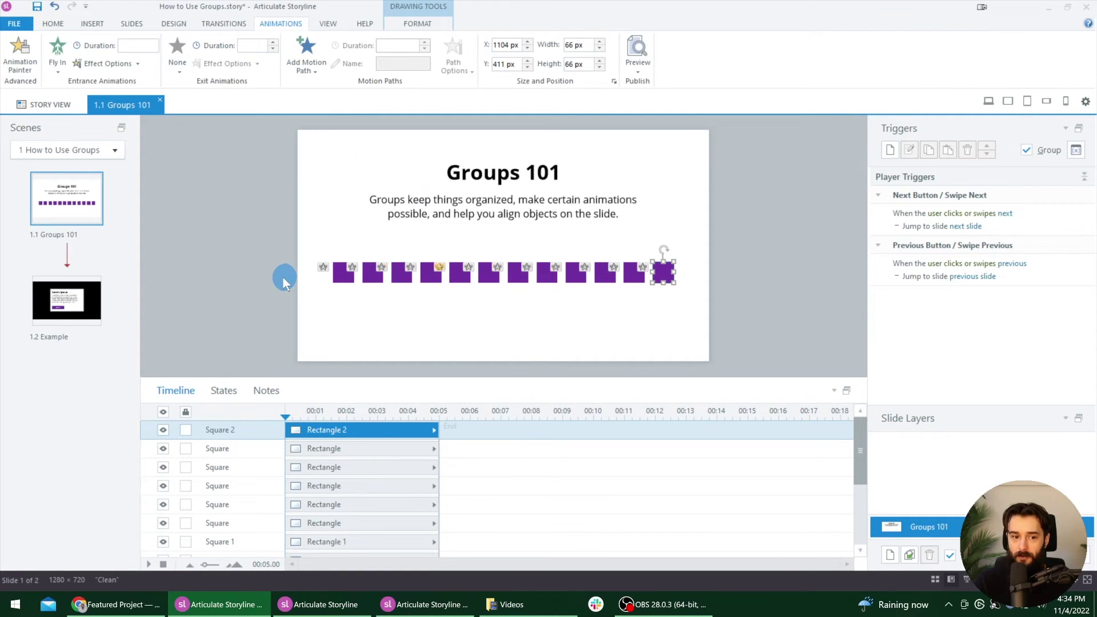
pyautogui.click(553, 278)
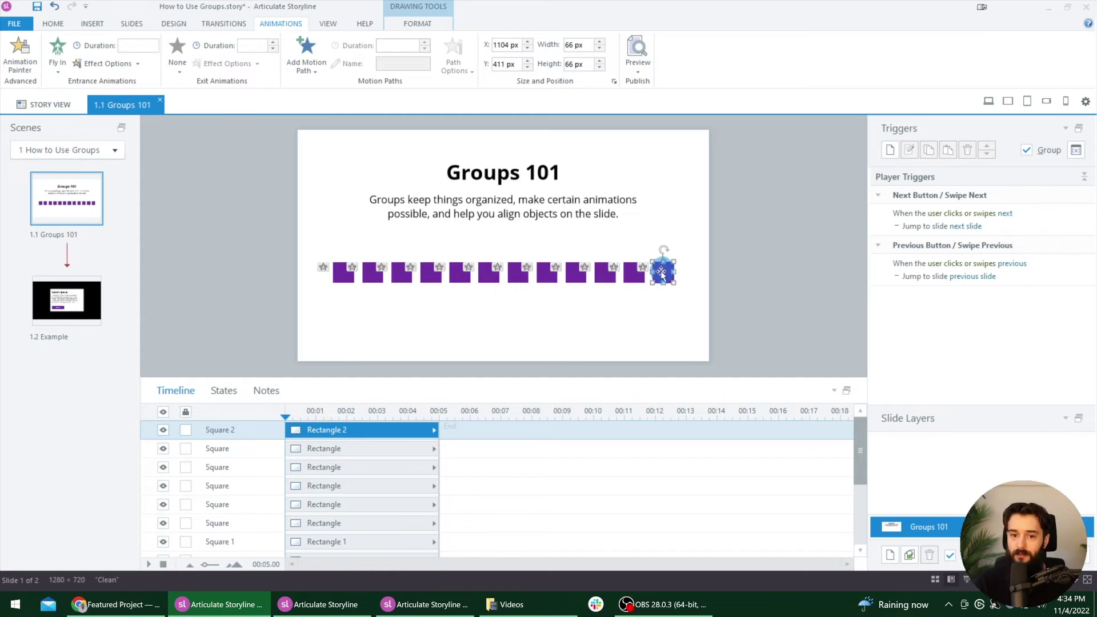
pyautogui.click(345, 279)
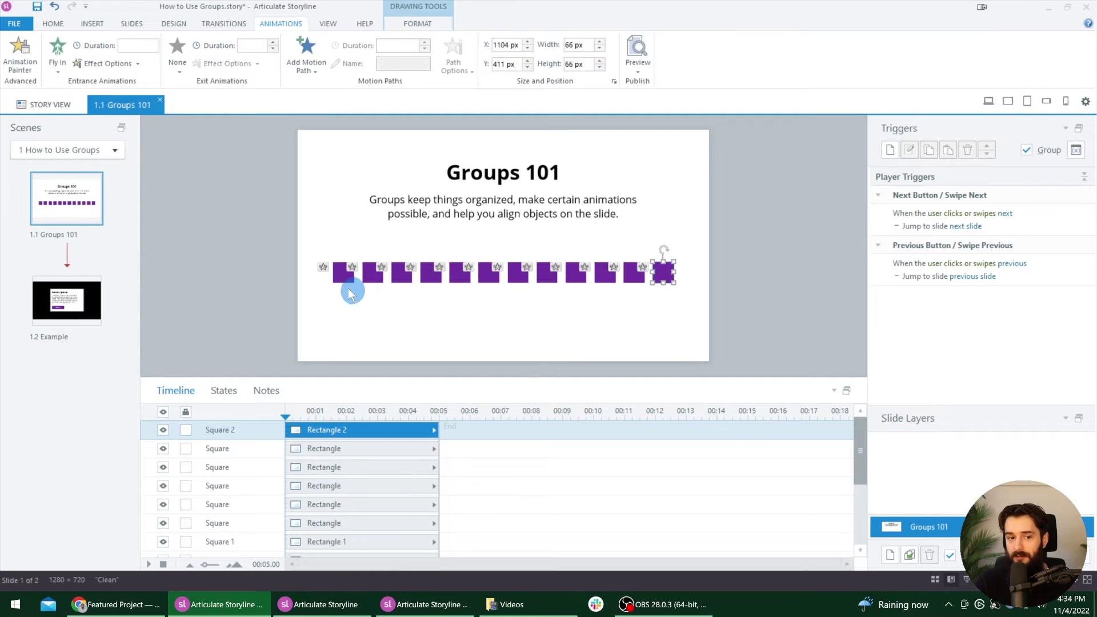
pyautogui.click(665, 279)
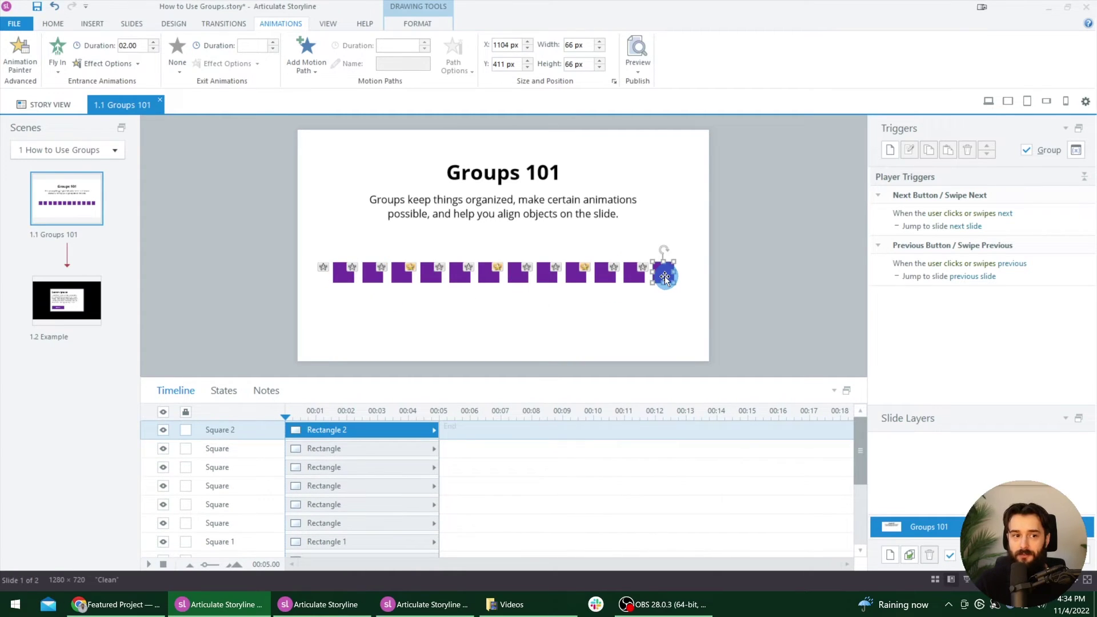
pyautogui.click(989, 102)
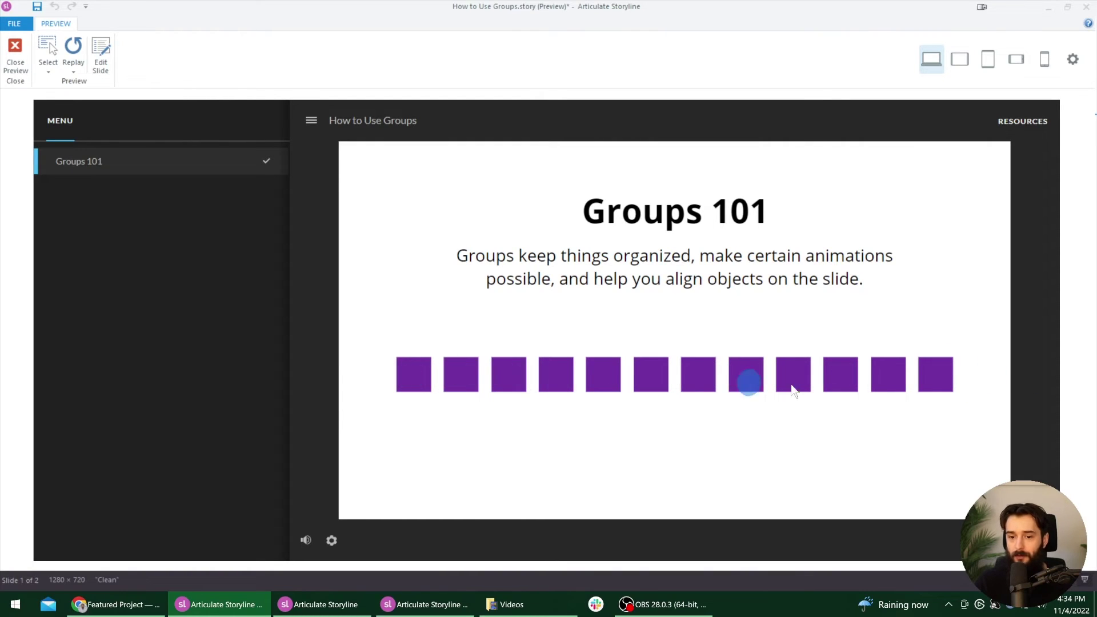
pyautogui.click(16, 57)
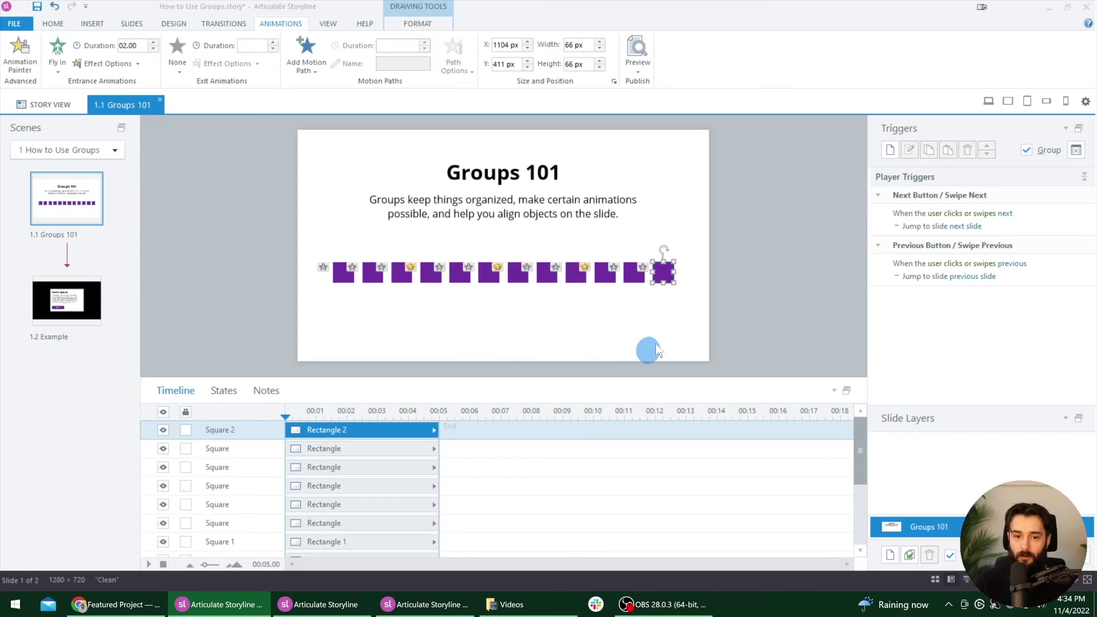
# - Remove the squares' individual entrance animations and group all twelve into one object
pyautogui.moveTo(677, 317); pyautogui.dragTo(235, 254)
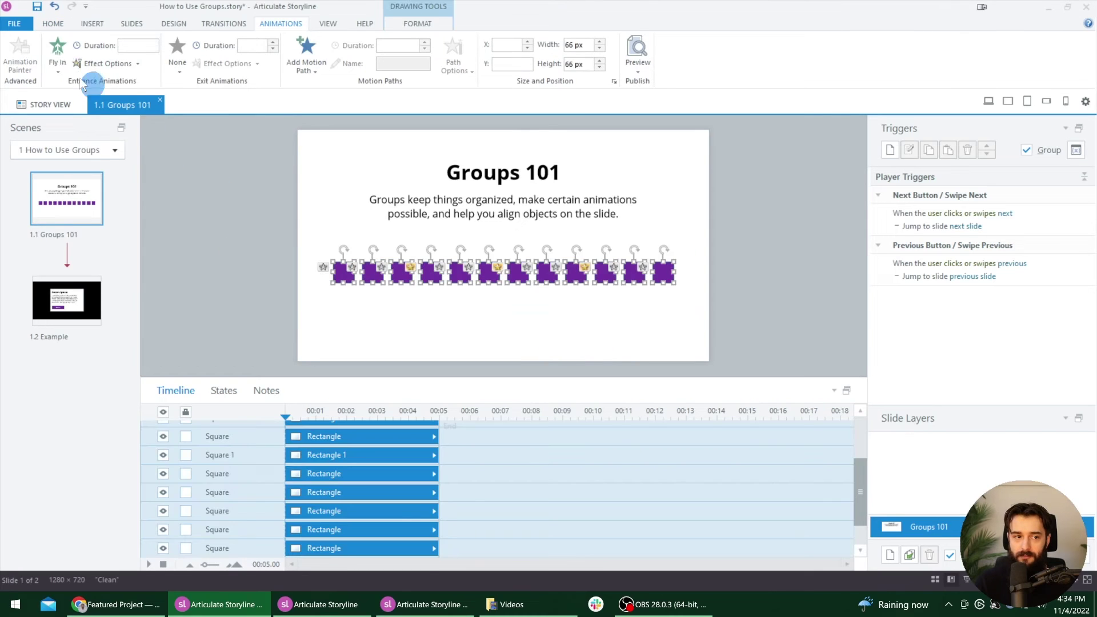
pyautogui.click(57, 56)
pyautogui.click(70, 93)
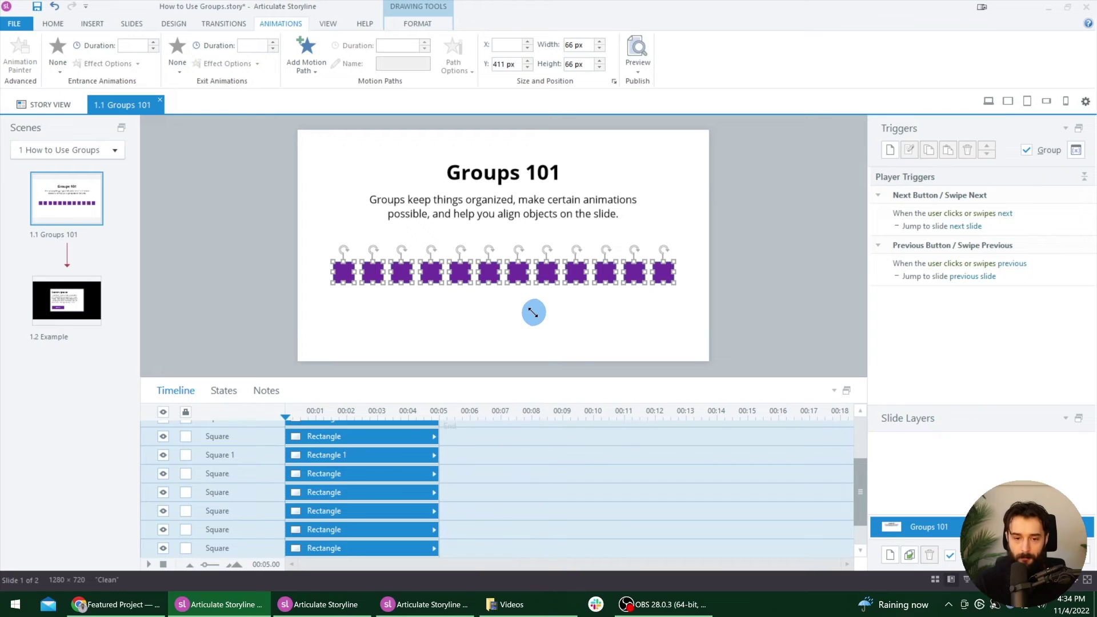
pyautogui.hotkey('ctrl', 'g')
# - Give the group a Fly In From Bottom entrance and preview it
pyautogui.click(57, 56)
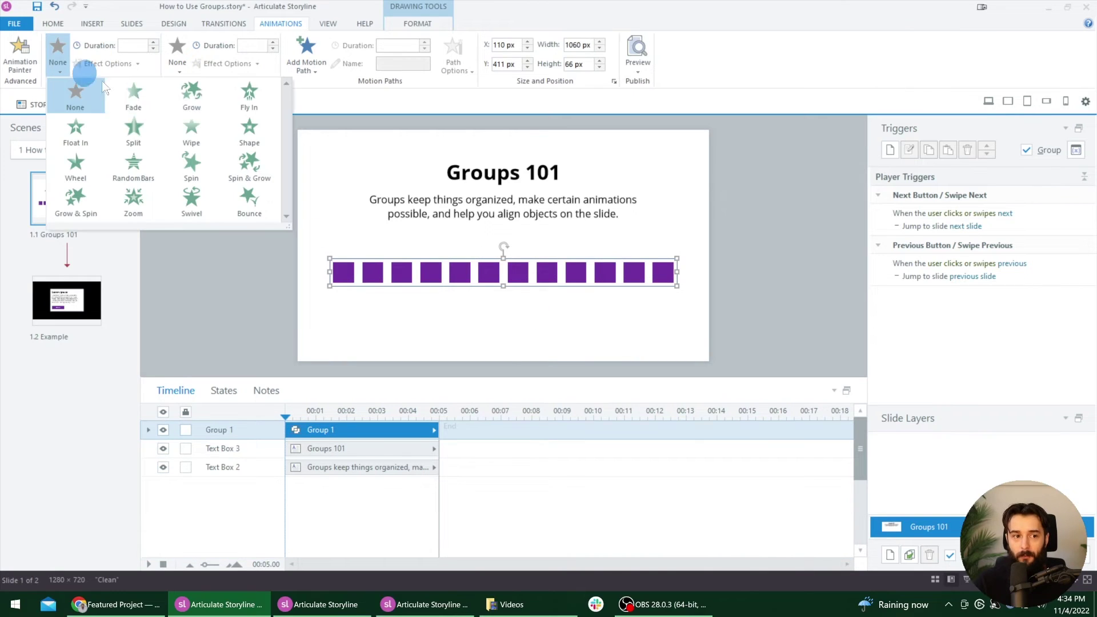
pyautogui.click(245, 93)
pyautogui.click(123, 64)
pyautogui.click(125, 96)
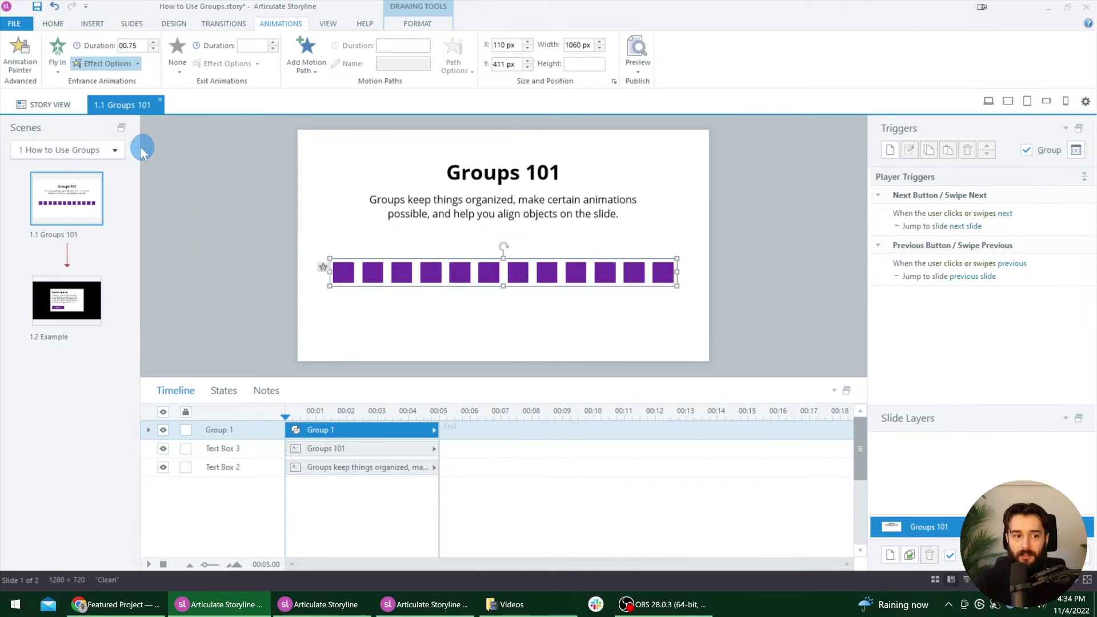
pyautogui.click(381, 340)
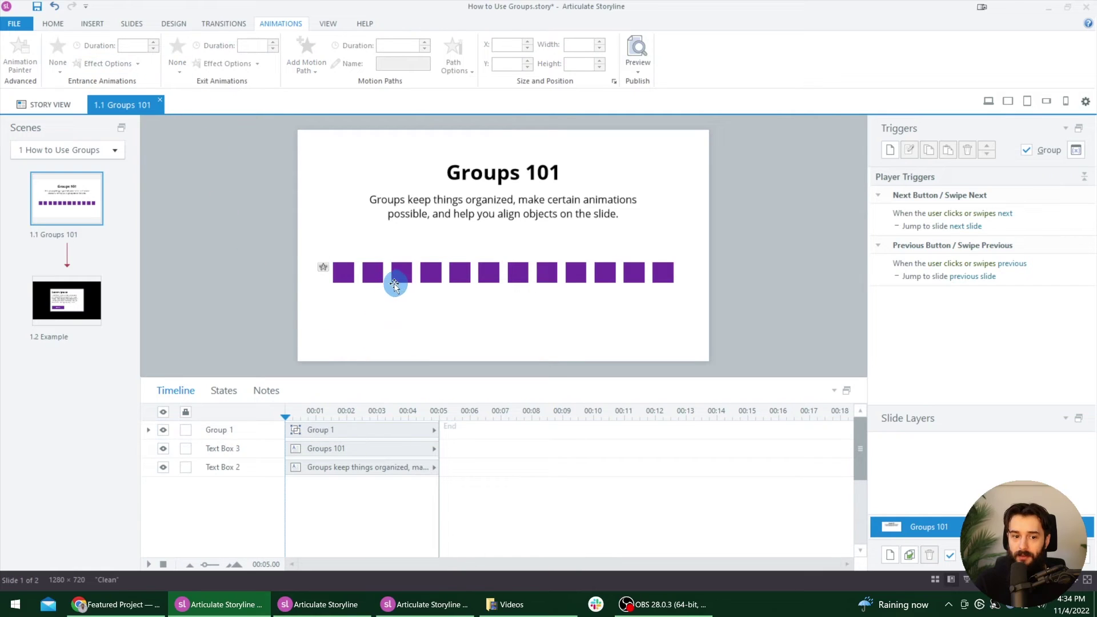
pyautogui.click(401, 280)
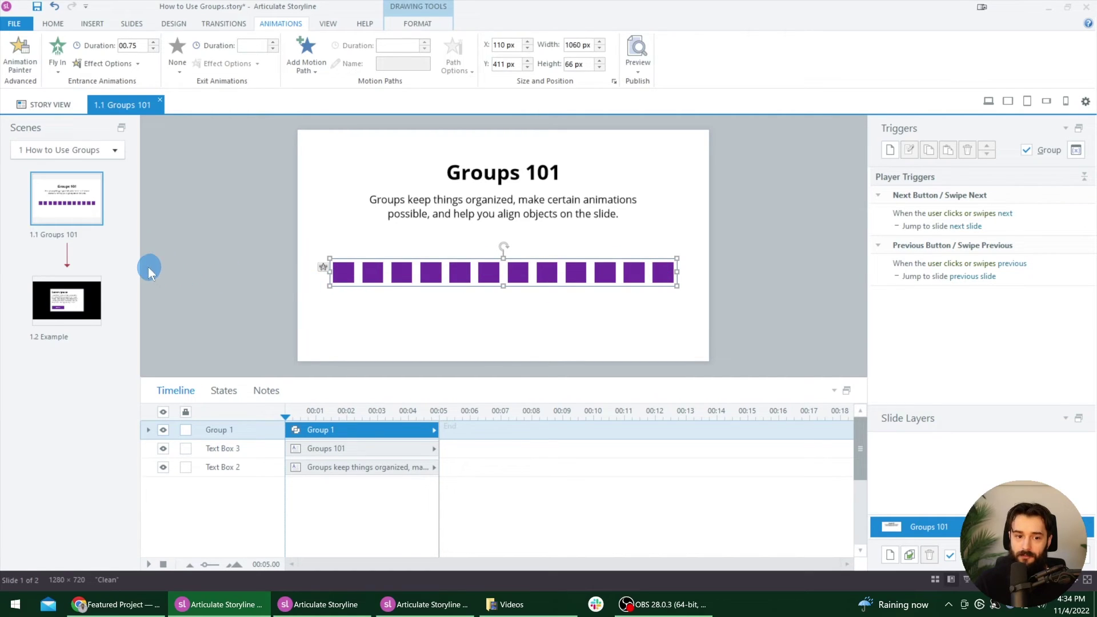
pyautogui.click(980, 102)
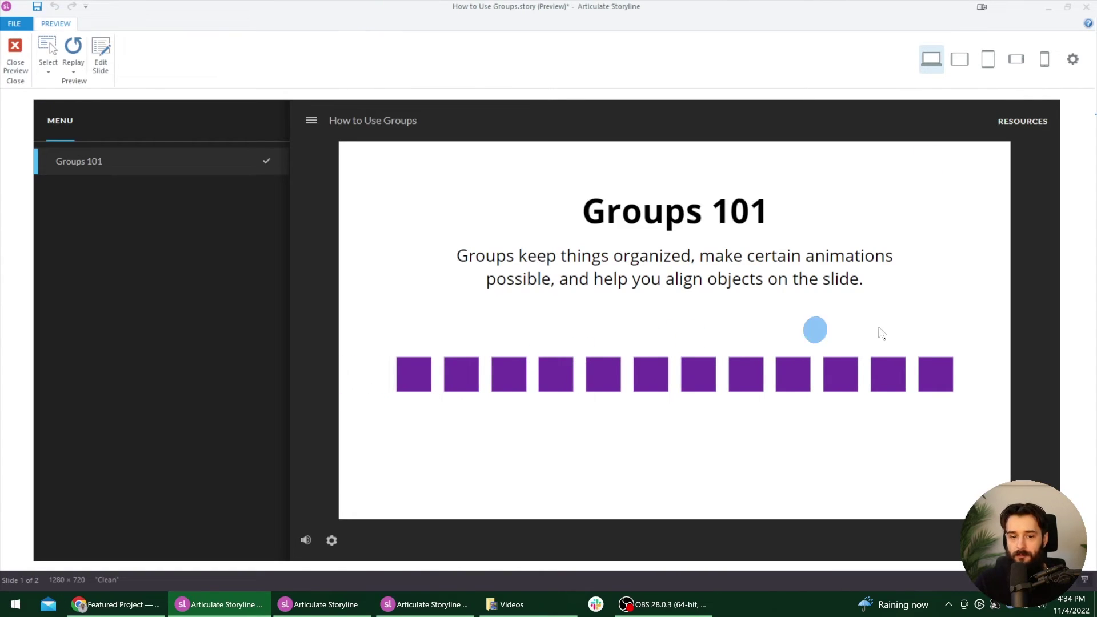
pyautogui.click(22, 65)
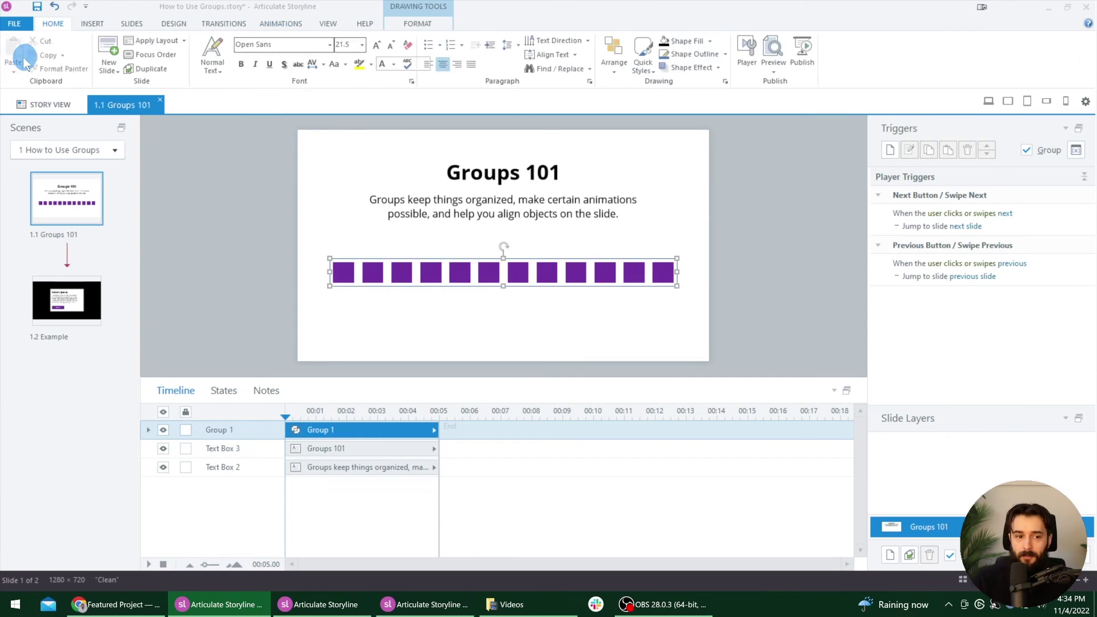
# - On the 1.2 Example slide, select the title, body text, Button and white box together
pyautogui.click(66, 300)
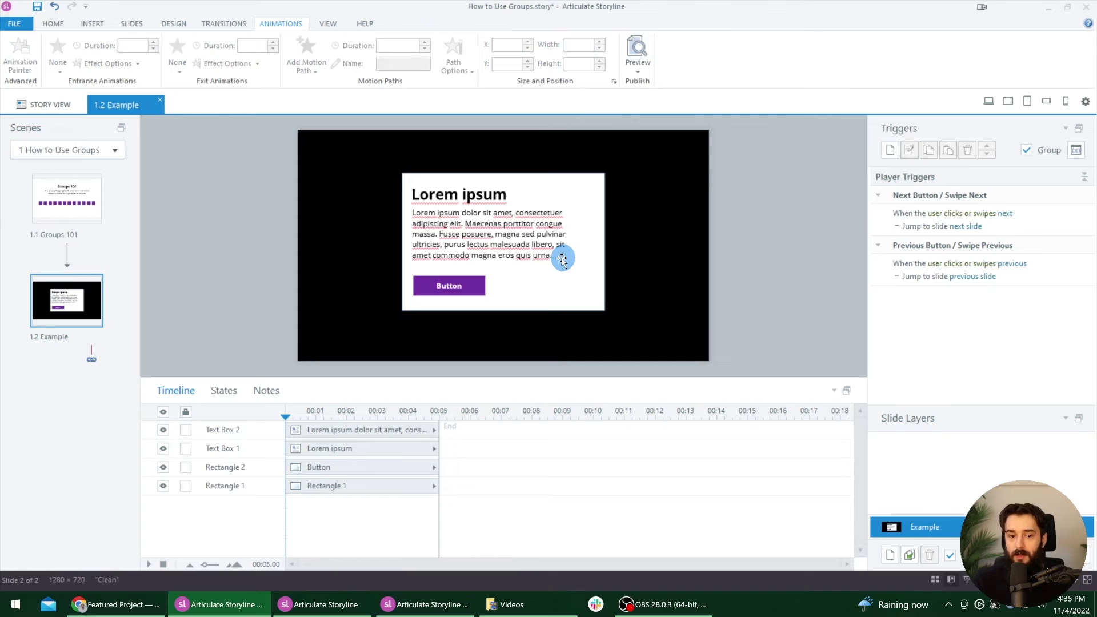
pyautogui.click(568, 291)
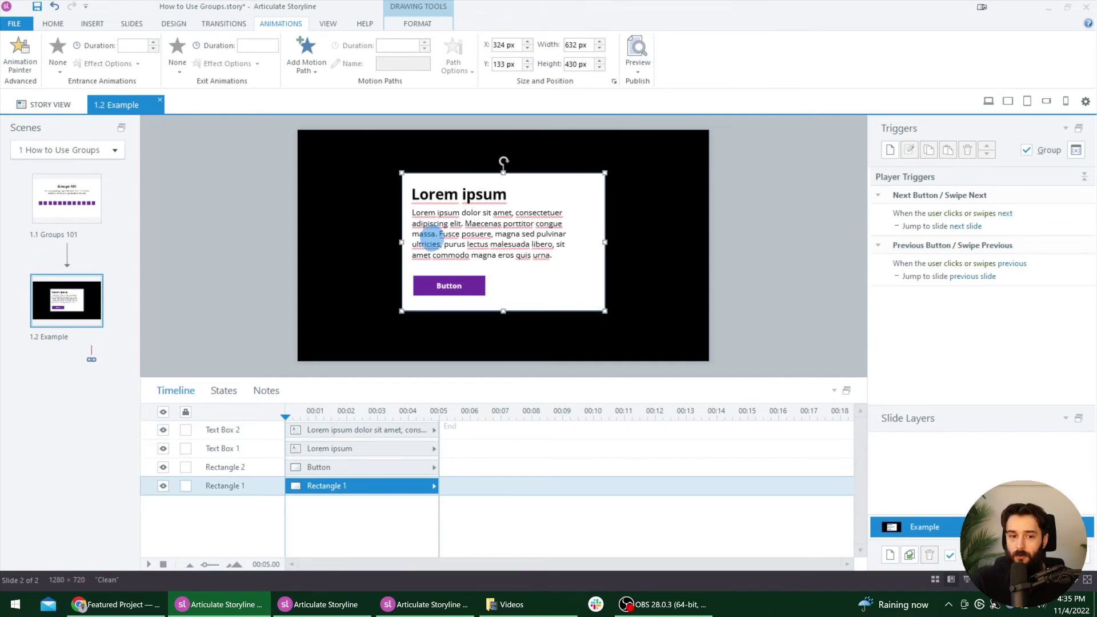
pyautogui.click(663, 213)
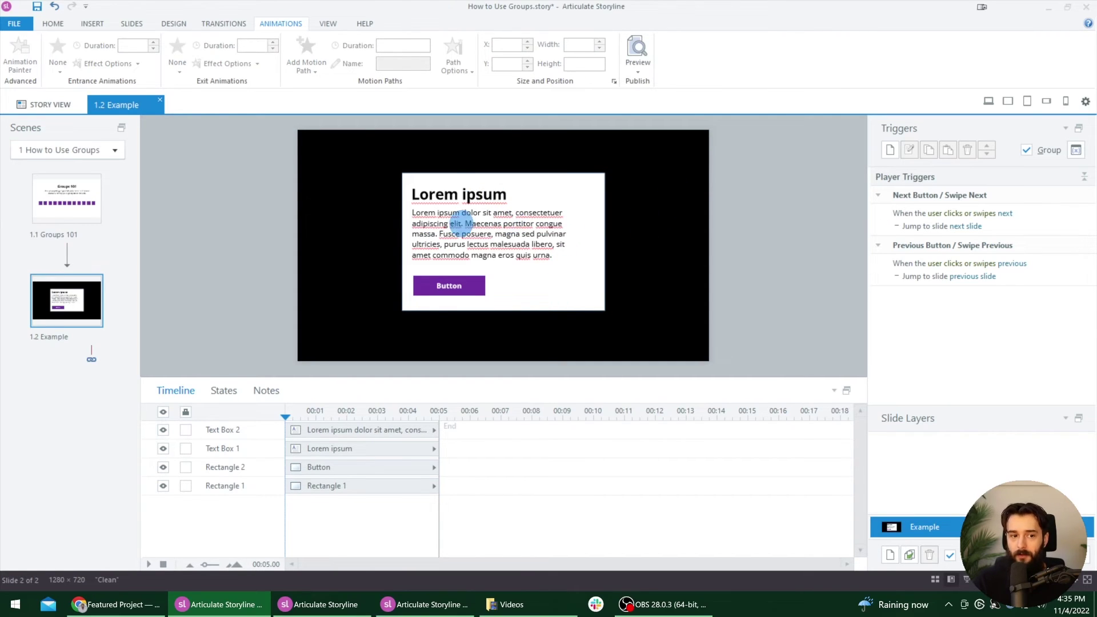
pyautogui.click(461, 207)
pyautogui.keyDown('shift'); pyautogui.click(494, 223); pyautogui.keyUp('shift')
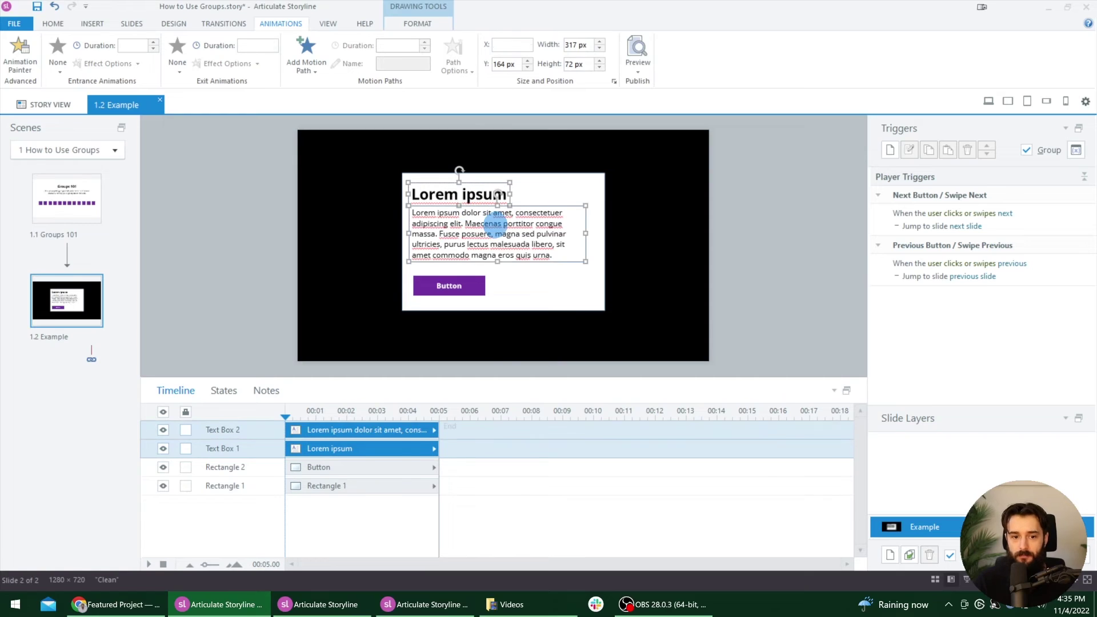
pyautogui.keyDown('shift'); pyautogui.click(472, 283); pyautogui.keyUp('shift')
pyautogui.keyDown('shift'); pyautogui.click(552, 291); pyautogui.keyUp('shift')
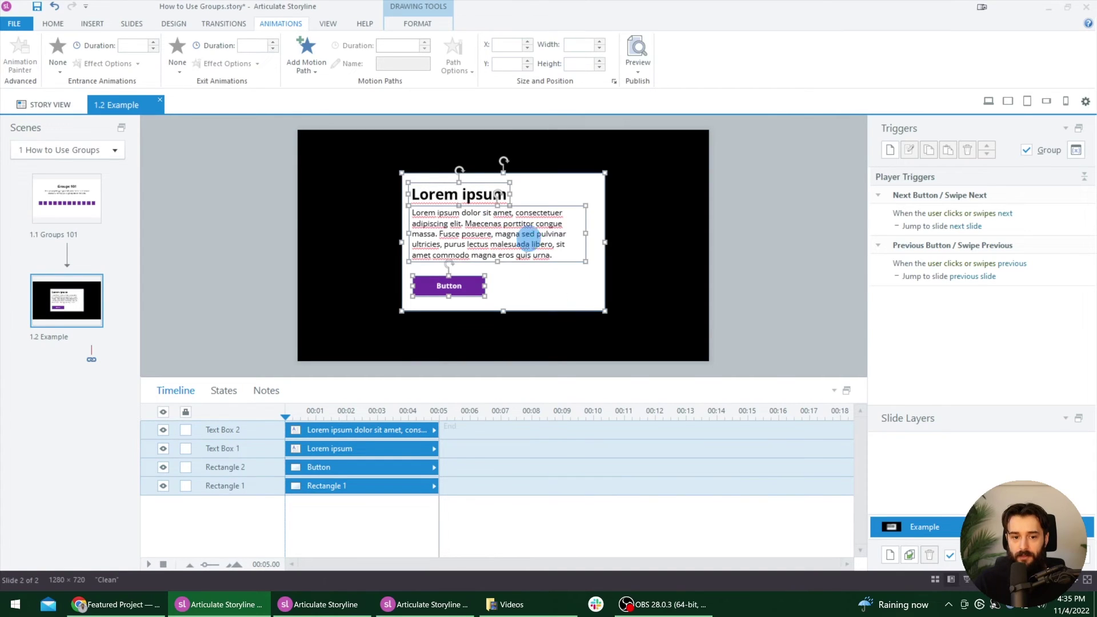
# - Apply a Fly In From Top entrance to the four objects and preview it
pyautogui.click(67, 57)
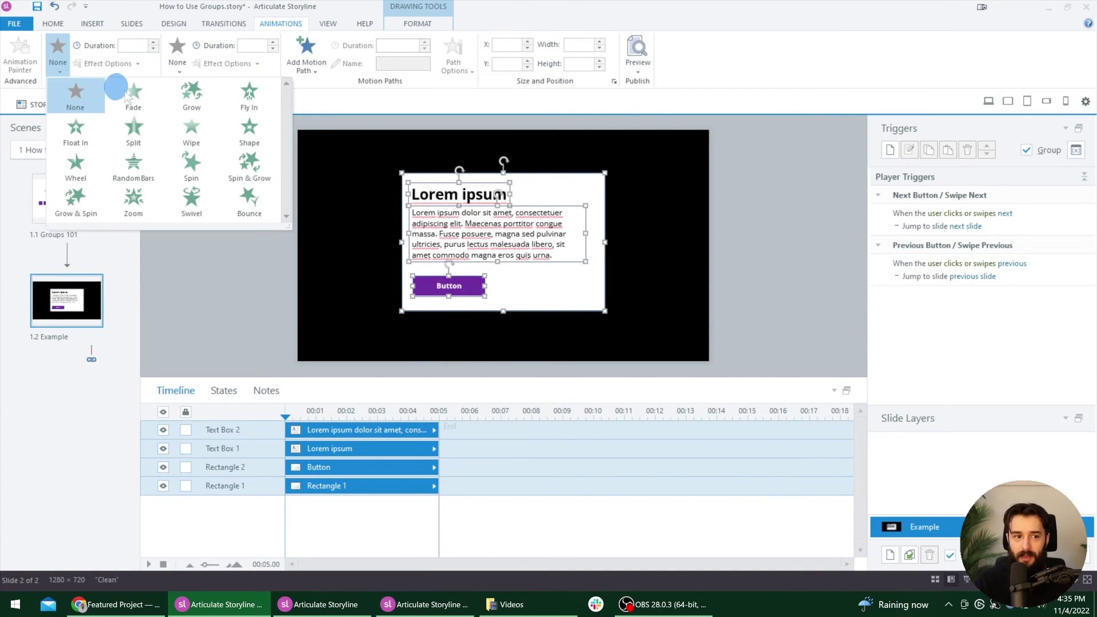
pyautogui.click(244, 93)
pyautogui.click(112, 63)
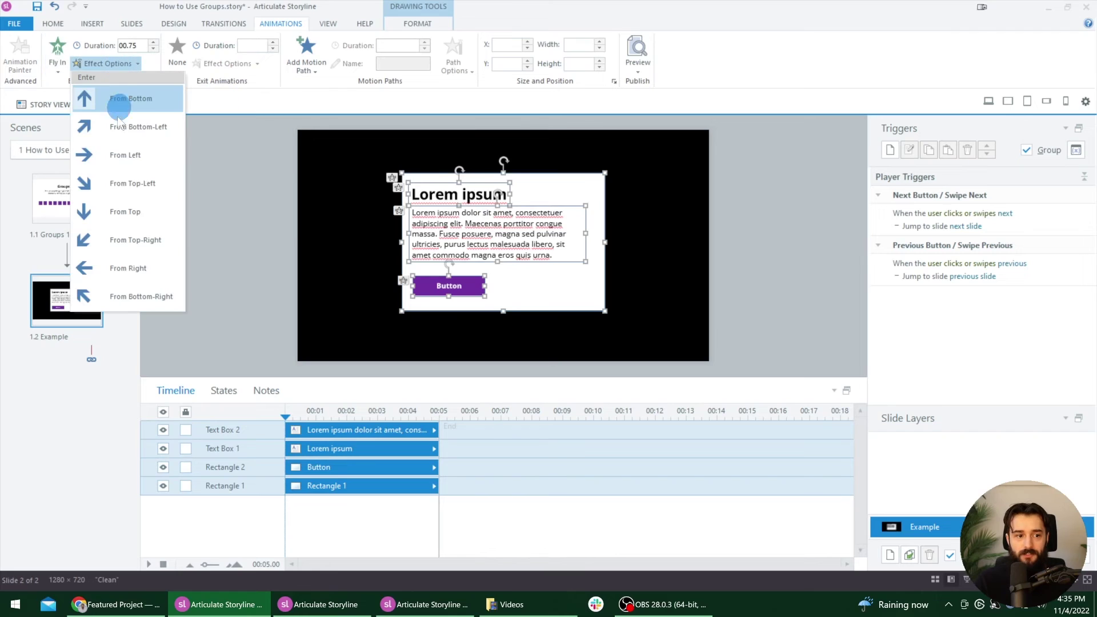
pyautogui.click(125, 210)
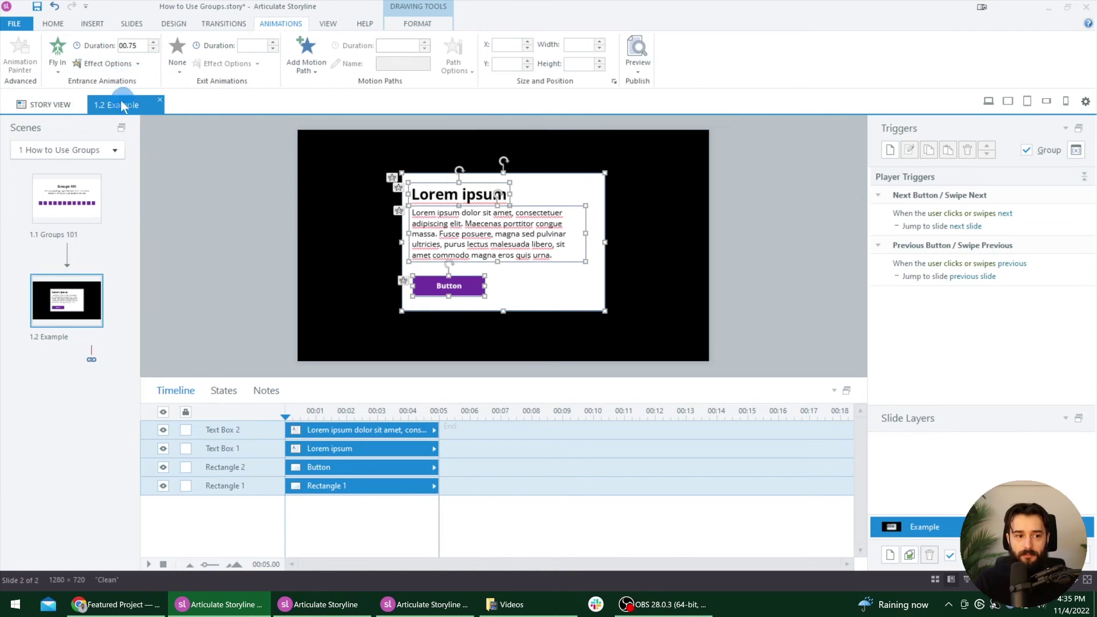
pyautogui.click(989, 99)
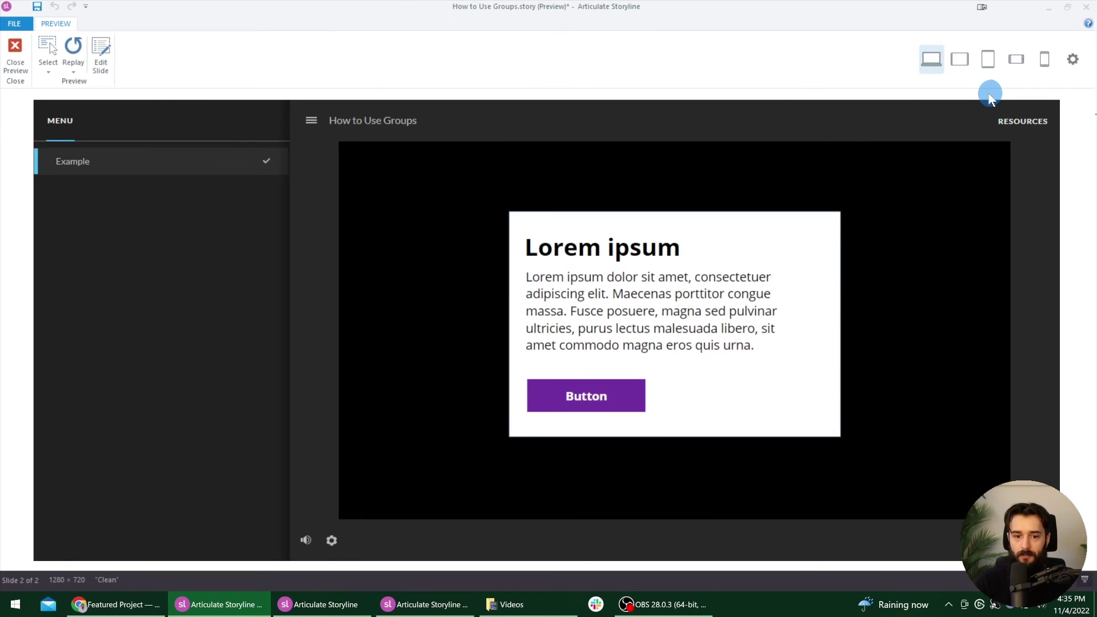
pyautogui.click(74, 47)
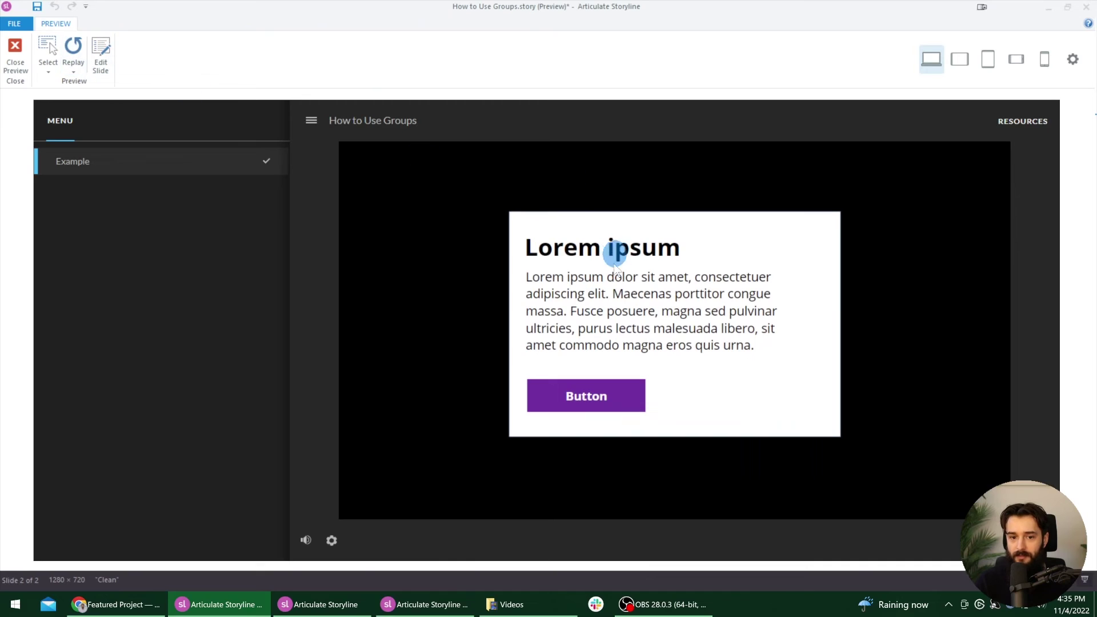
pyautogui.click(74, 51)
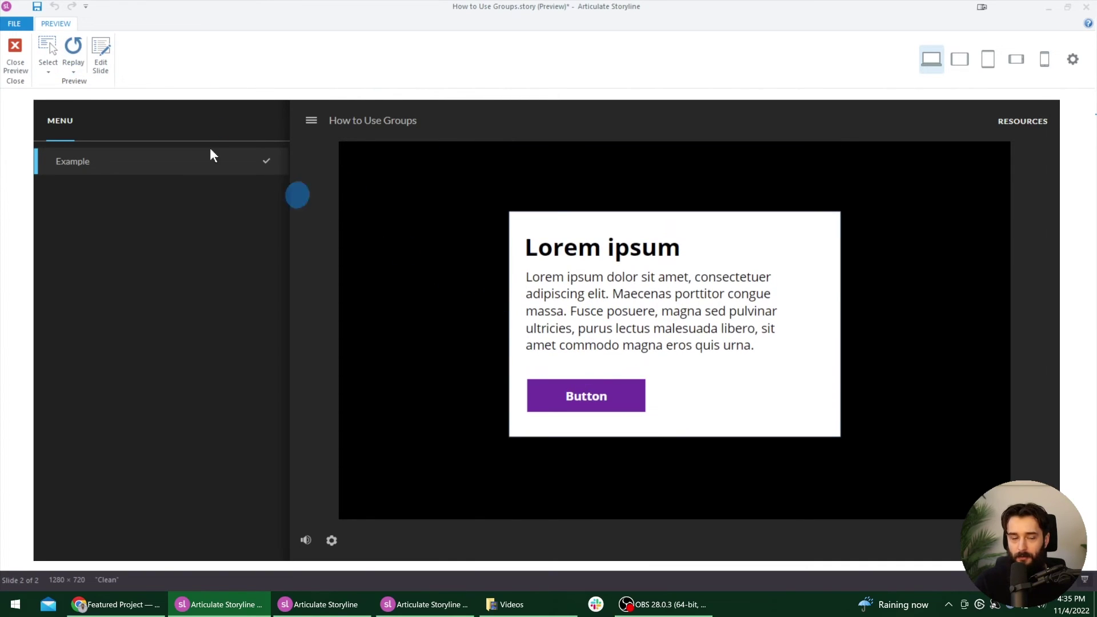
pyautogui.click(12, 67)
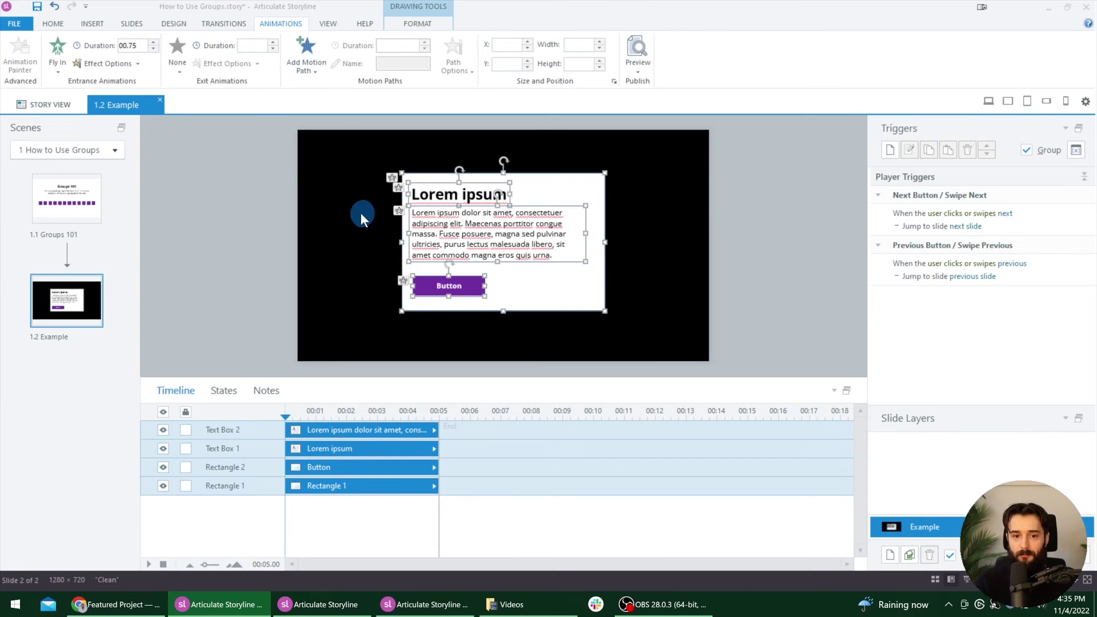
# - Set the entrance duration to 2 seconds and preview the slide again
pyautogui.click(132, 46)
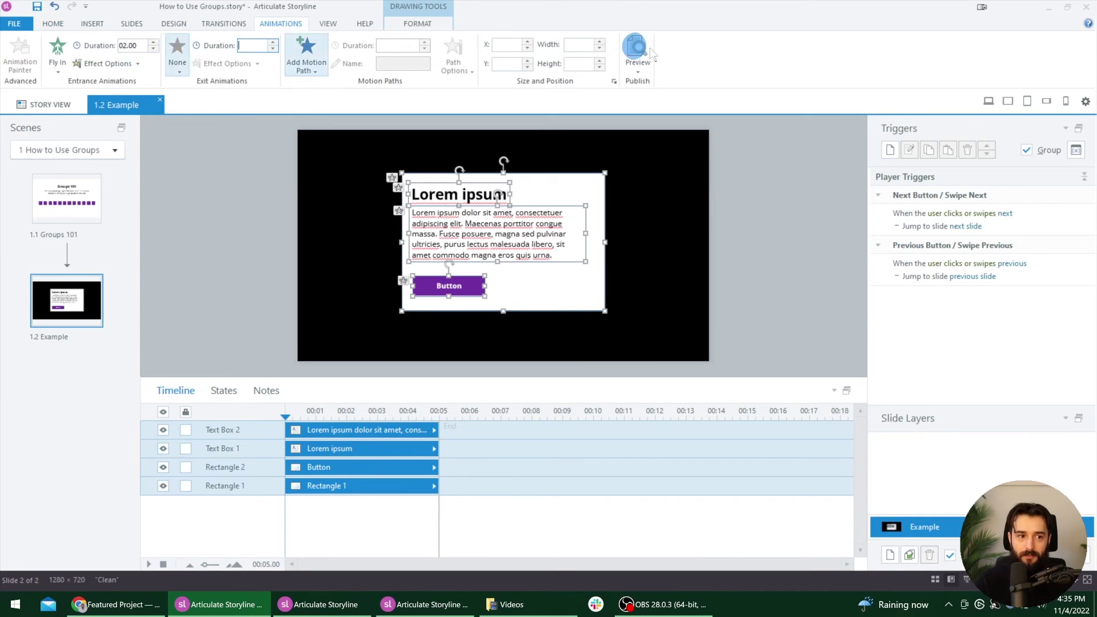
pyautogui.click(989, 102)
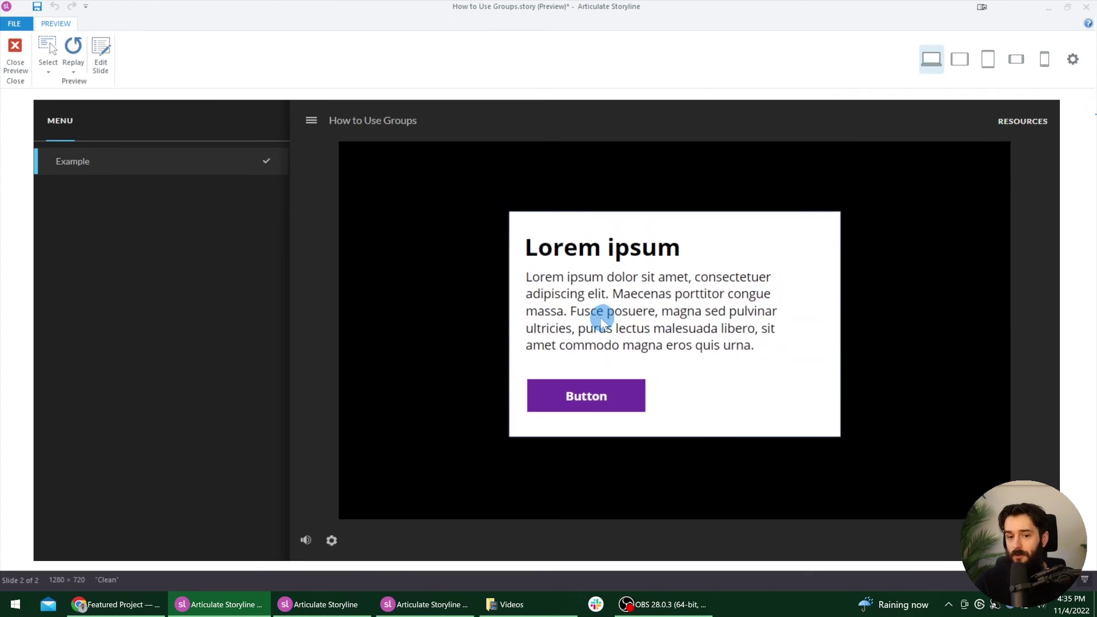
pyautogui.click(17, 64)
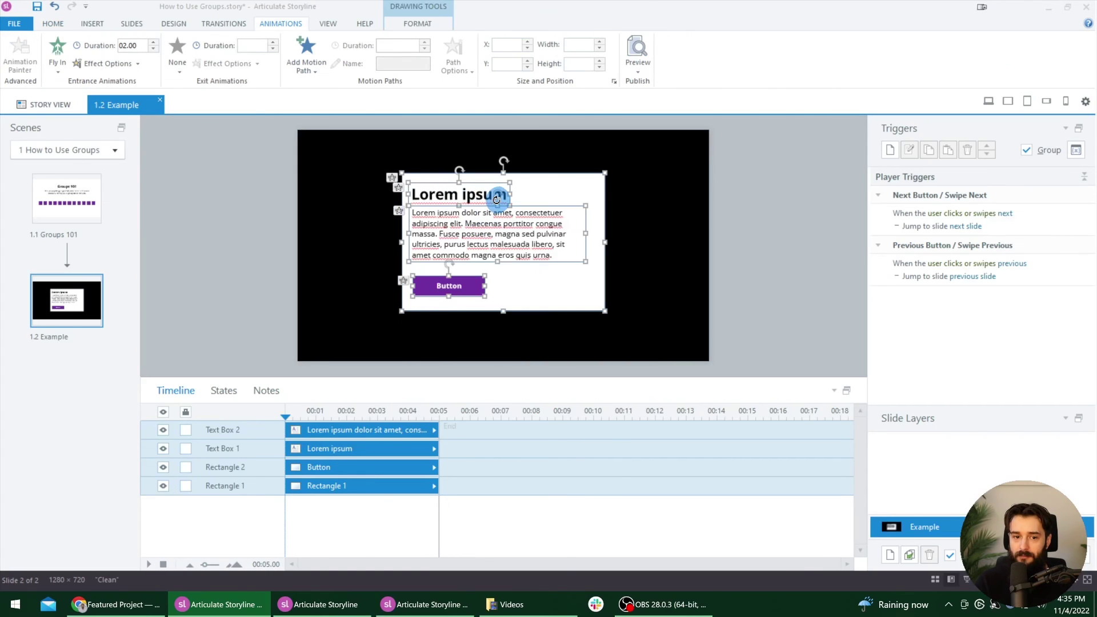
# - Select the title, body text, button and white box, and remove their entrance animations
pyautogui.click(501, 192)
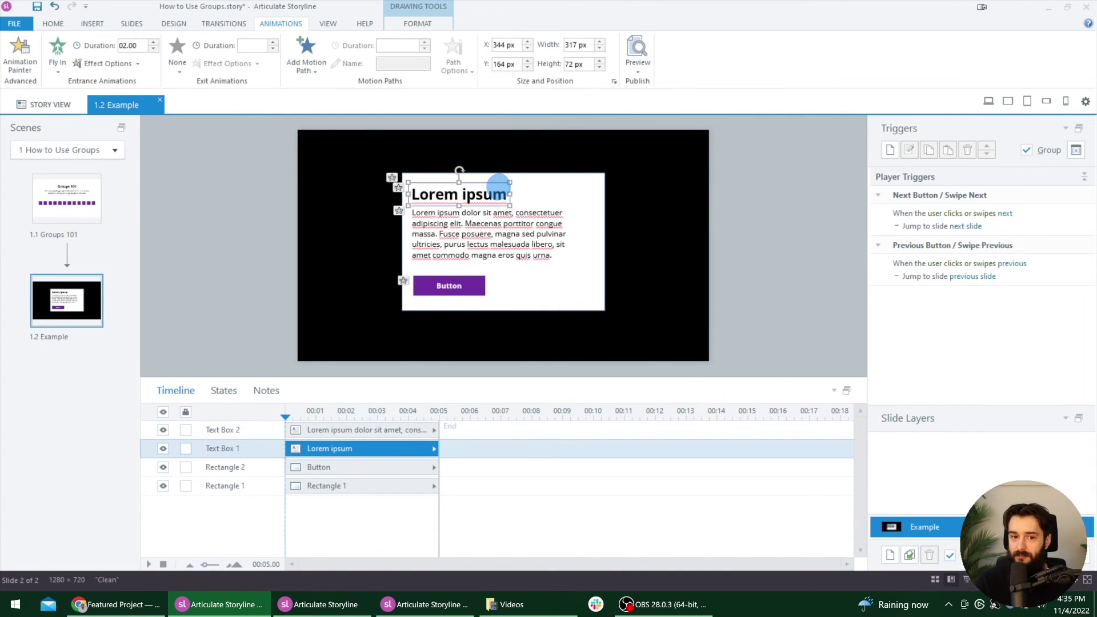
pyautogui.click(467, 285)
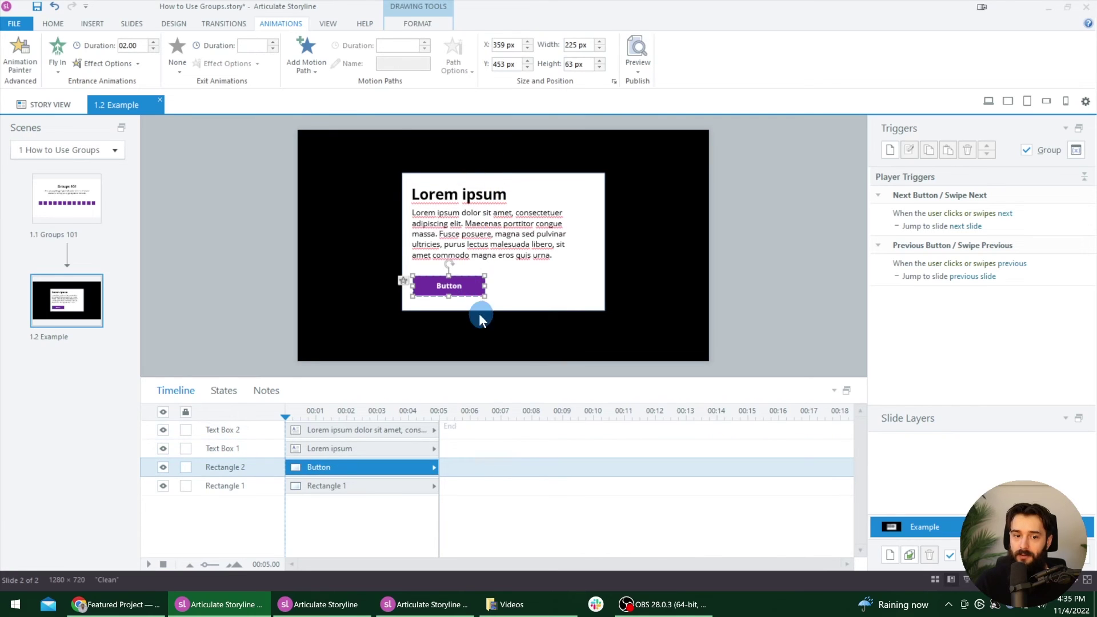
pyautogui.click(513, 291)
pyautogui.keyDown('ctrl'); pyautogui.click(458, 285); pyautogui.keyUp('ctrl')
pyautogui.keyDown('ctrl'); pyautogui.click(489, 247); pyautogui.keyUp('ctrl')
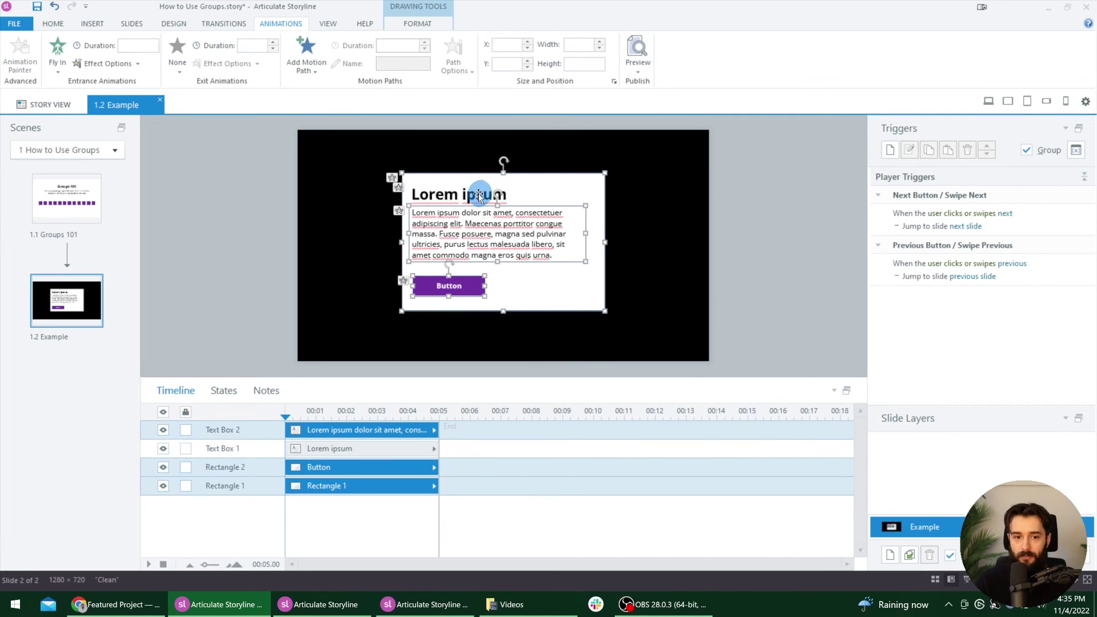
pyautogui.keyDown('ctrl'); pyautogui.click(480, 194); pyautogui.keyUp('ctrl')
pyautogui.click(57, 55)
pyautogui.click(69, 96)
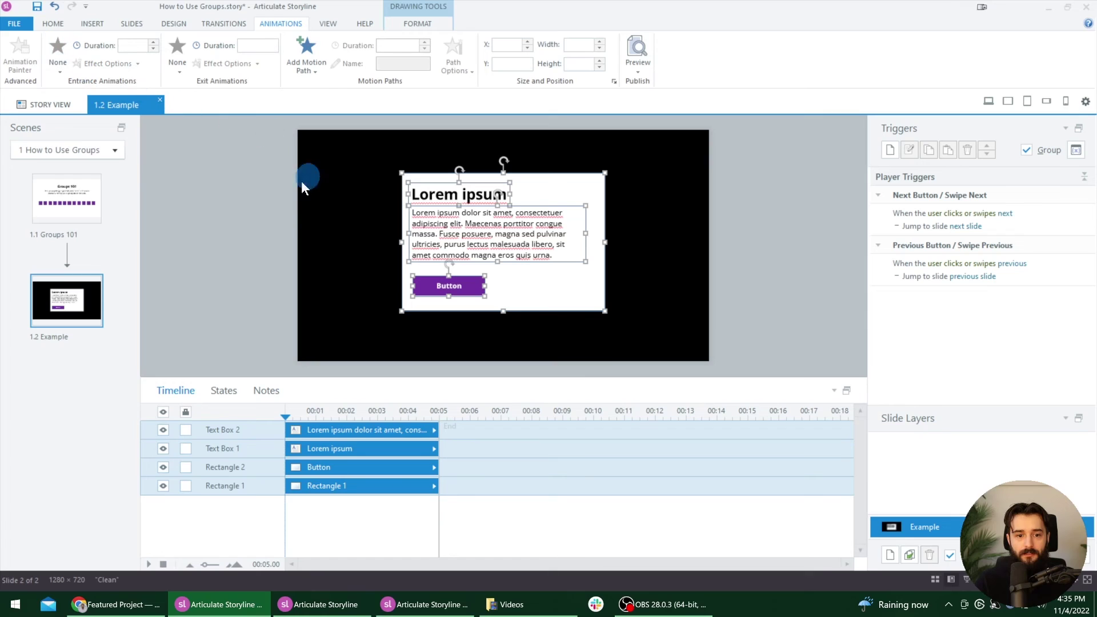
# - Group the four objects and give the group a Fly In entrance from the top
pyautogui.hotkey('ctrl', 'g')
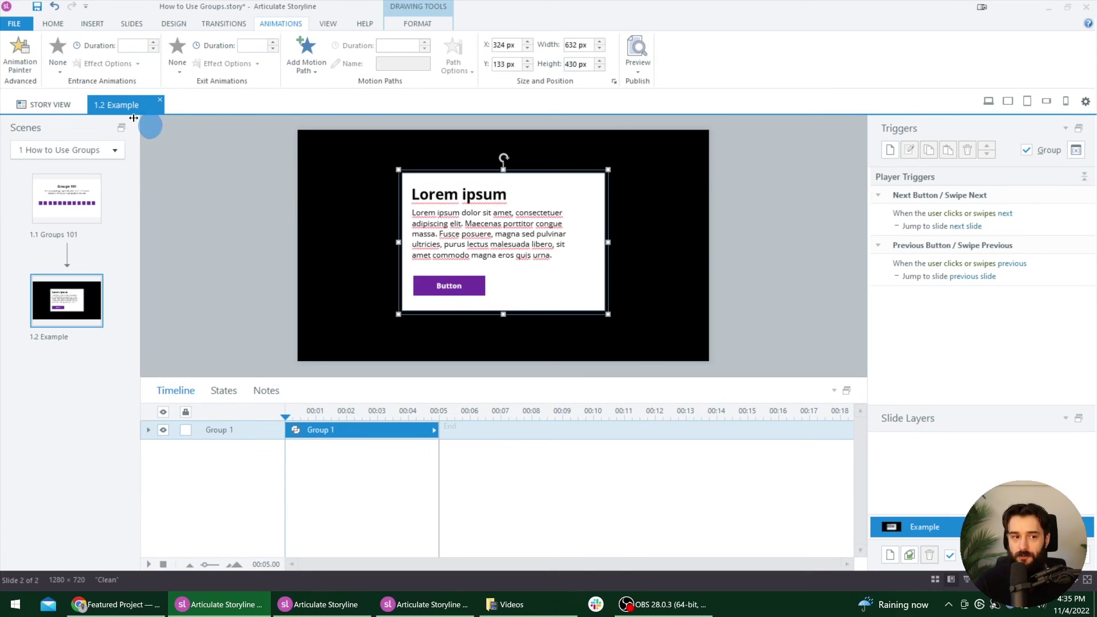
pyautogui.click(57, 56)
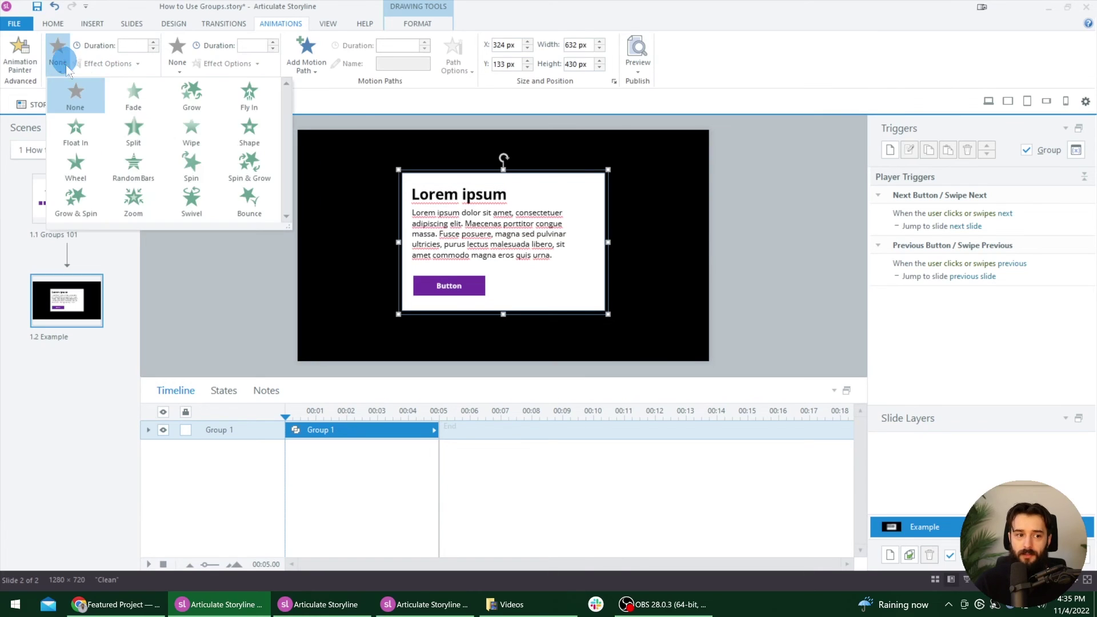
pyautogui.click(234, 103)
pyautogui.click(117, 64)
pyautogui.click(140, 213)
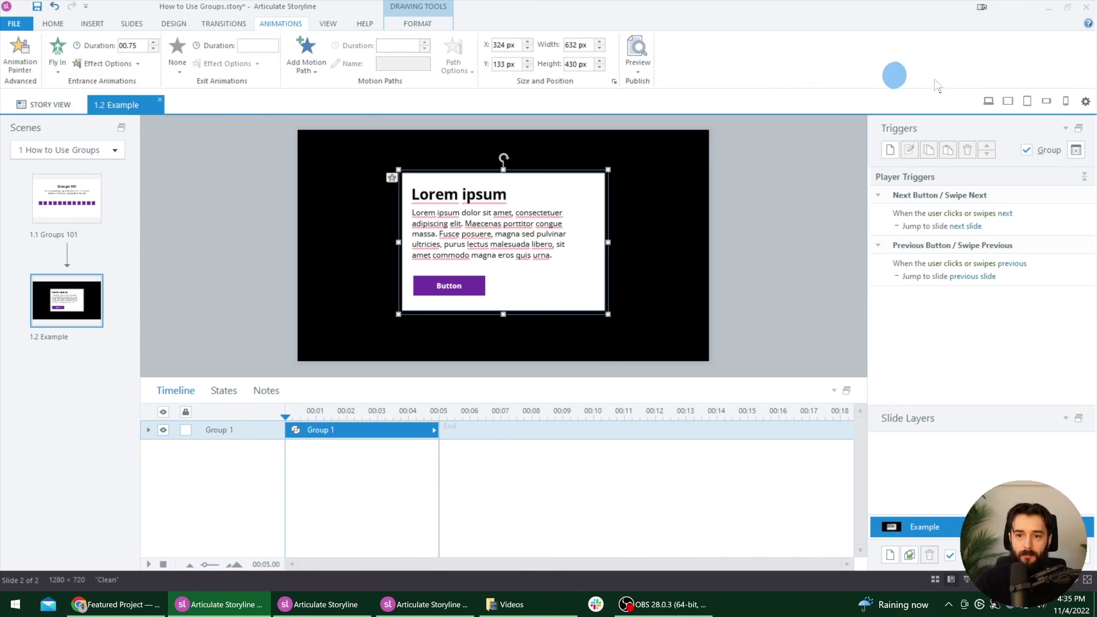
# - Preview the grouped fly-in, then ungroup the window's objects again
pyautogui.click(989, 108)
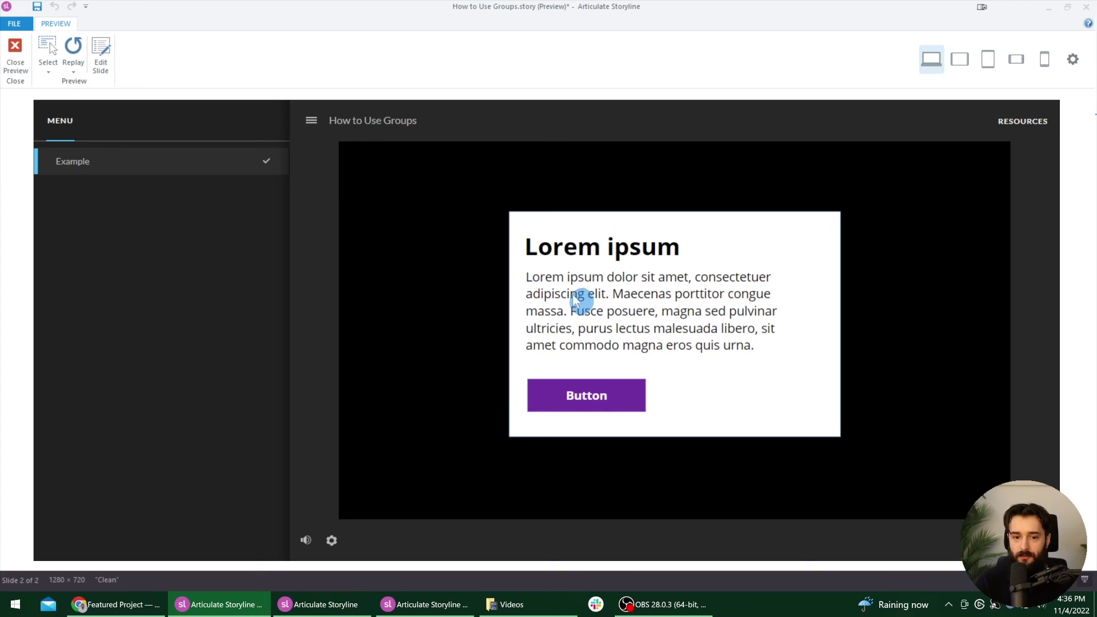
pyautogui.click(16, 60)
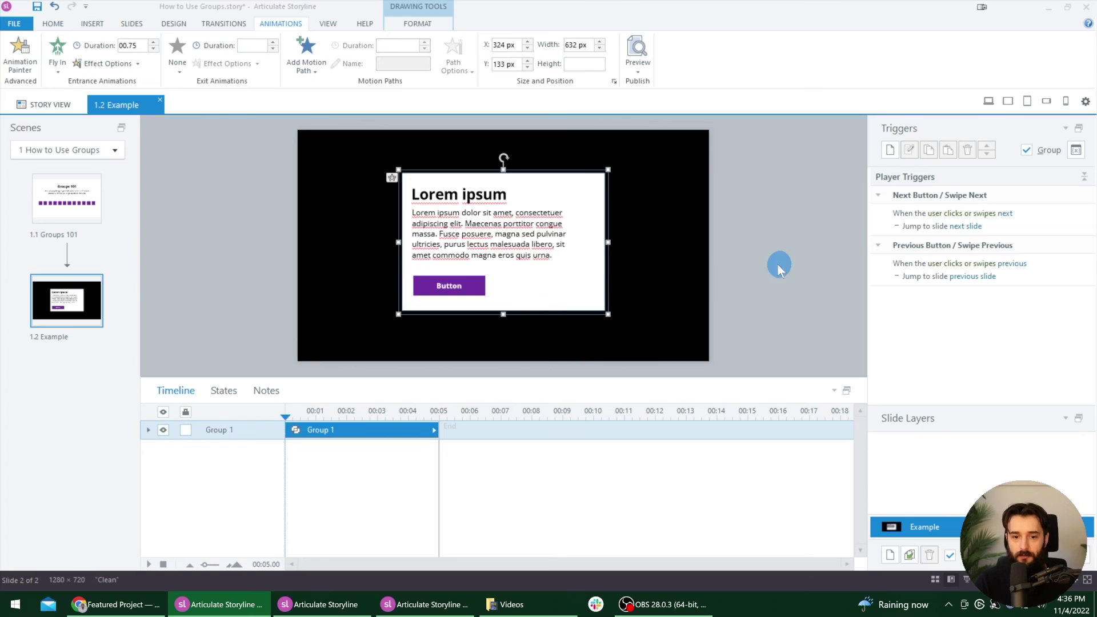
pyautogui.hotkey('ctrl', 'shift', 'g')
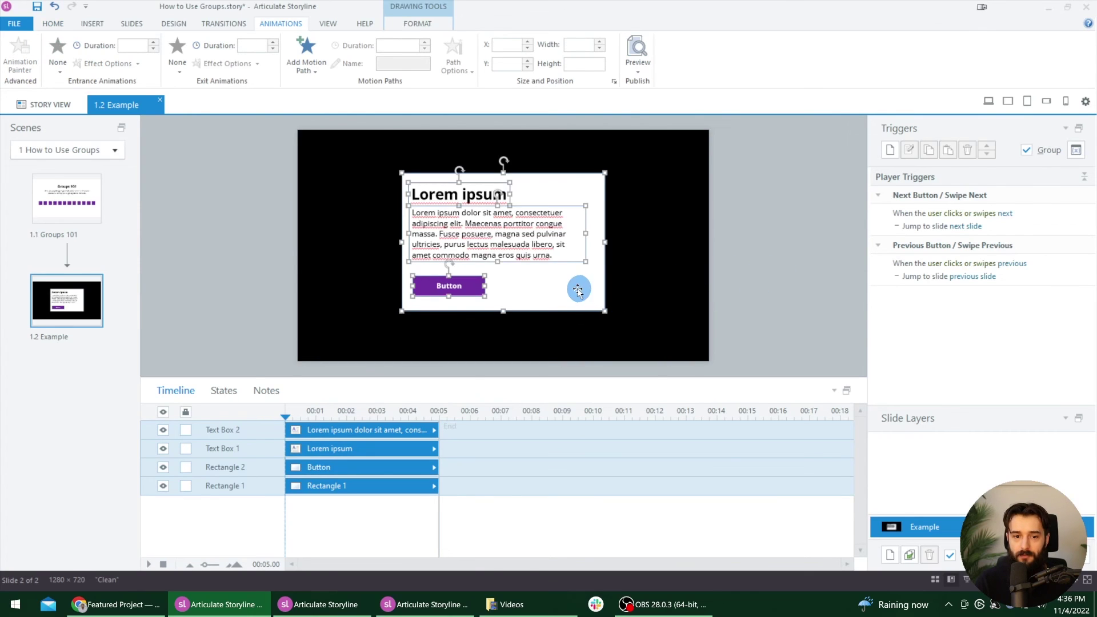
# - Move the window's pieces aside and regroup the white box, button, body text and title as Group 1
pyautogui.moveTo(578, 290); pyautogui.dragTo(477, 329)
pyautogui.click(764, 297)
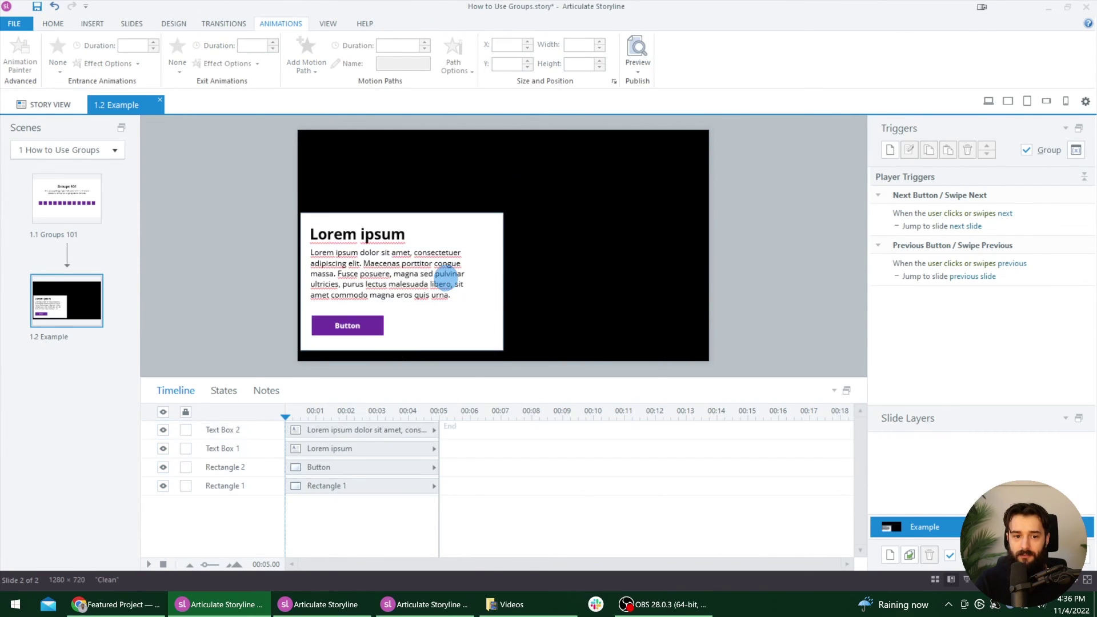
pyautogui.click(448, 279)
pyautogui.keyDown('shift'); pyautogui.click(452, 326); pyautogui.keyUp('shift')
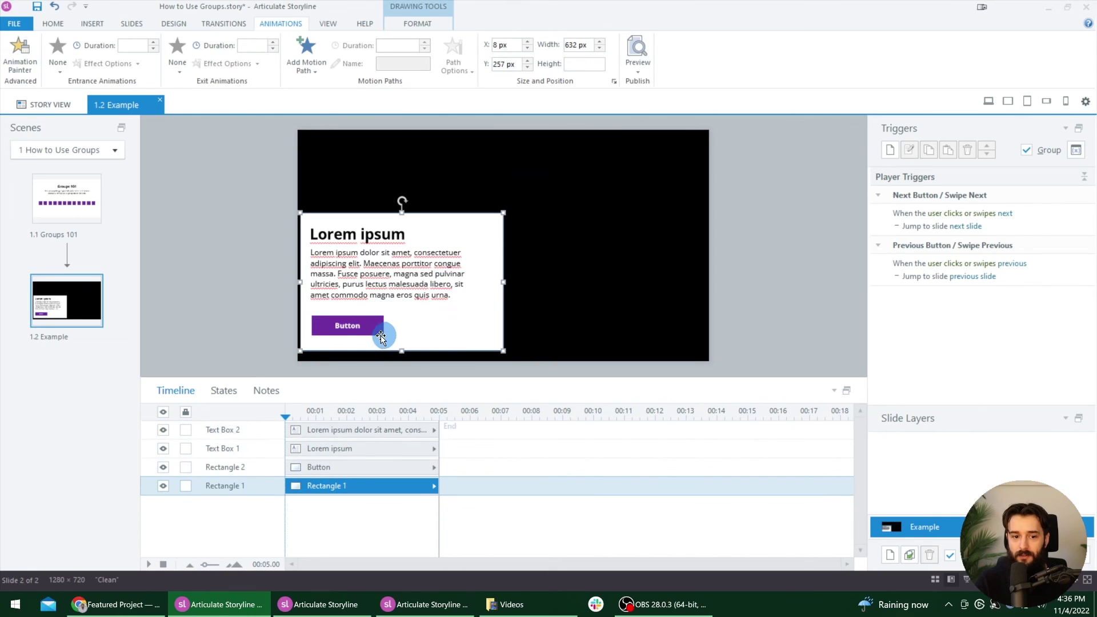
pyautogui.keyDown('shift'); pyautogui.click(371, 333); pyautogui.keyUp('shift')
pyautogui.keyDown('shift'); pyautogui.click(417, 273); pyautogui.keyUp('shift')
pyautogui.keyDown('shift'); pyautogui.click(387, 236); pyautogui.keyUp('shift')
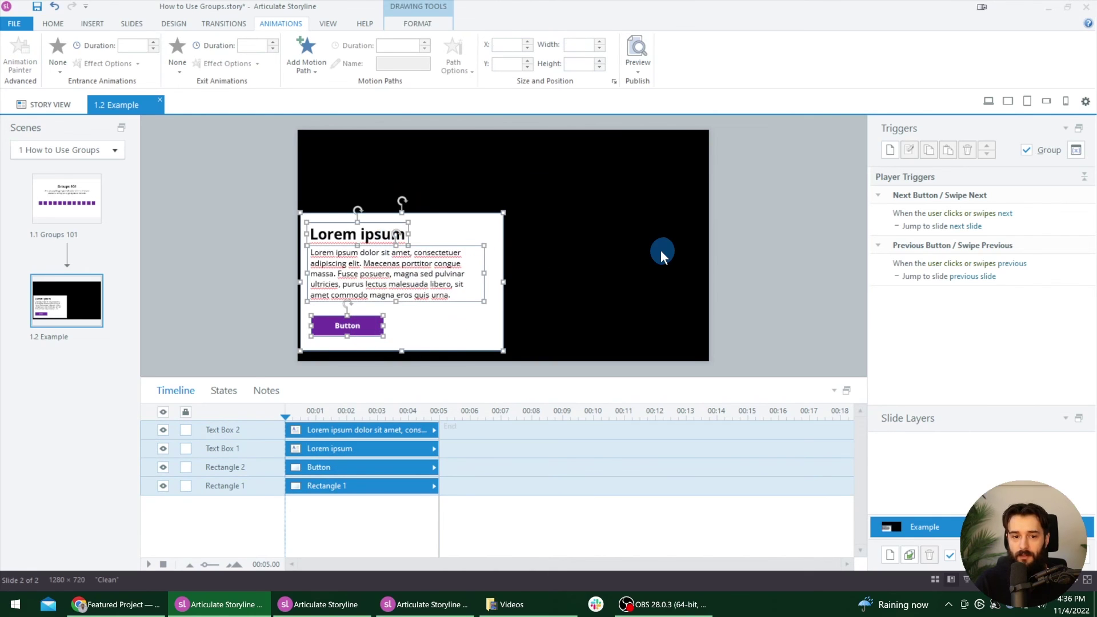
pyautogui.click(424, 324)
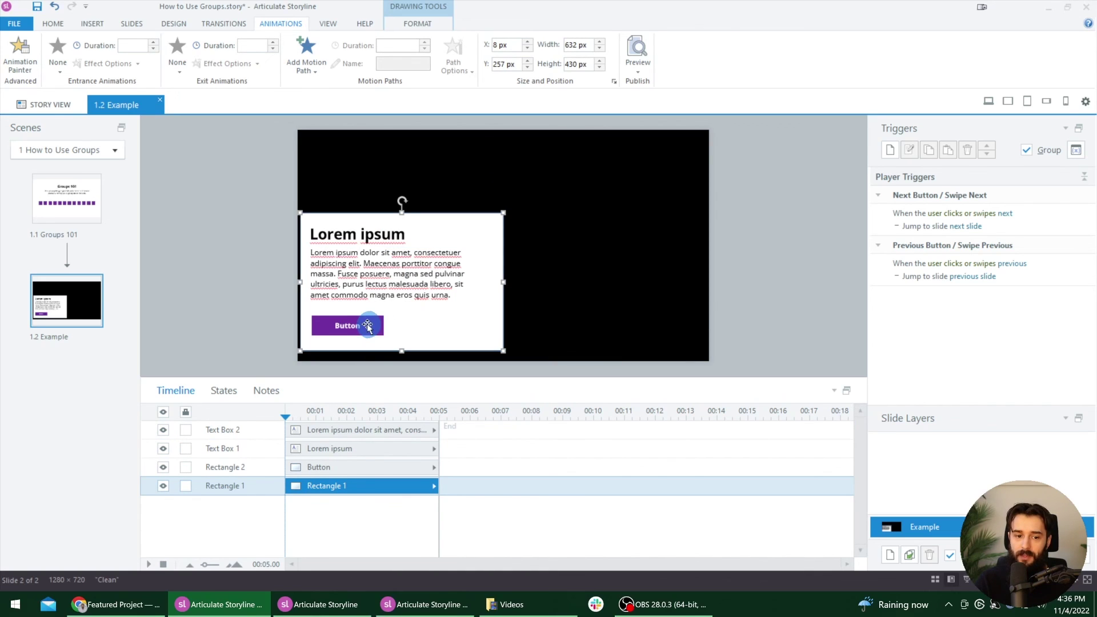
pyautogui.keyDown('shift'); pyautogui.click(368, 327); pyautogui.keyUp('shift')
pyautogui.keyDown('shift'); pyautogui.click(404, 279); pyautogui.keyUp('shift')
pyautogui.keyDown('shift'); pyautogui.click(378, 235); pyautogui.keyUp('shift')
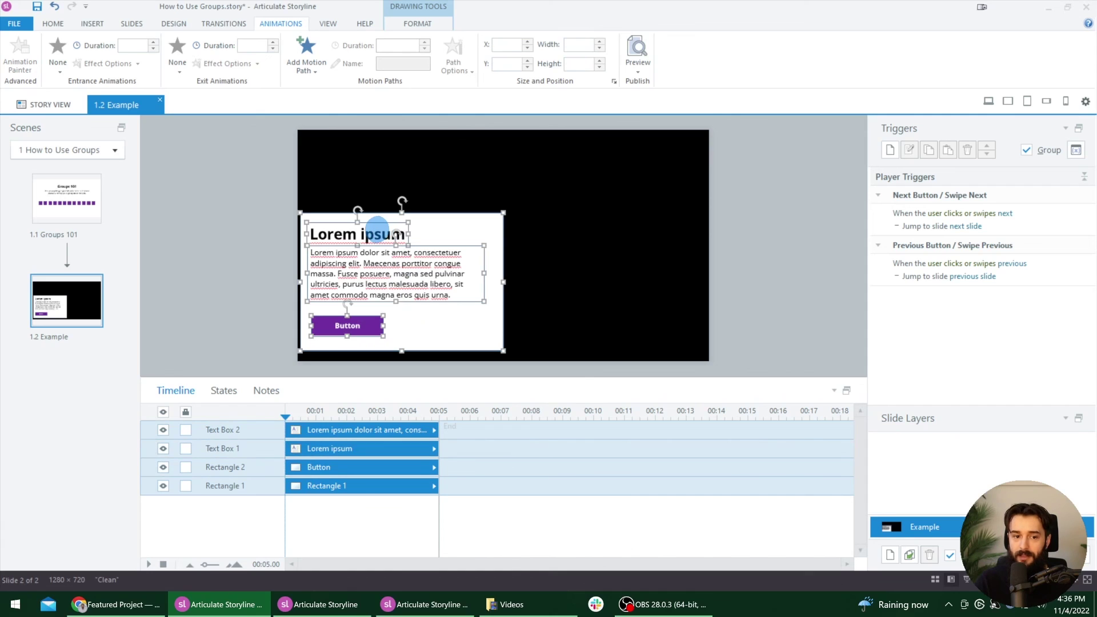
pyautogui.hotkey('ctrl', 'g')
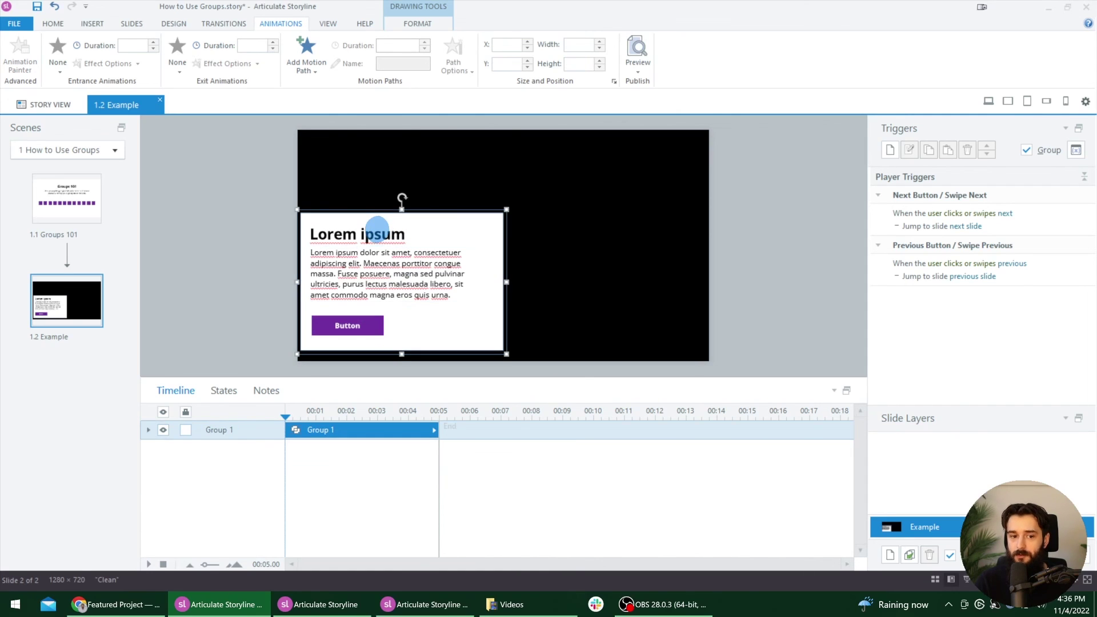
# - Centre Group 1 horizontally and vertically on the slide with Align Center and Align Middle
pyautogui.click(418, 23)
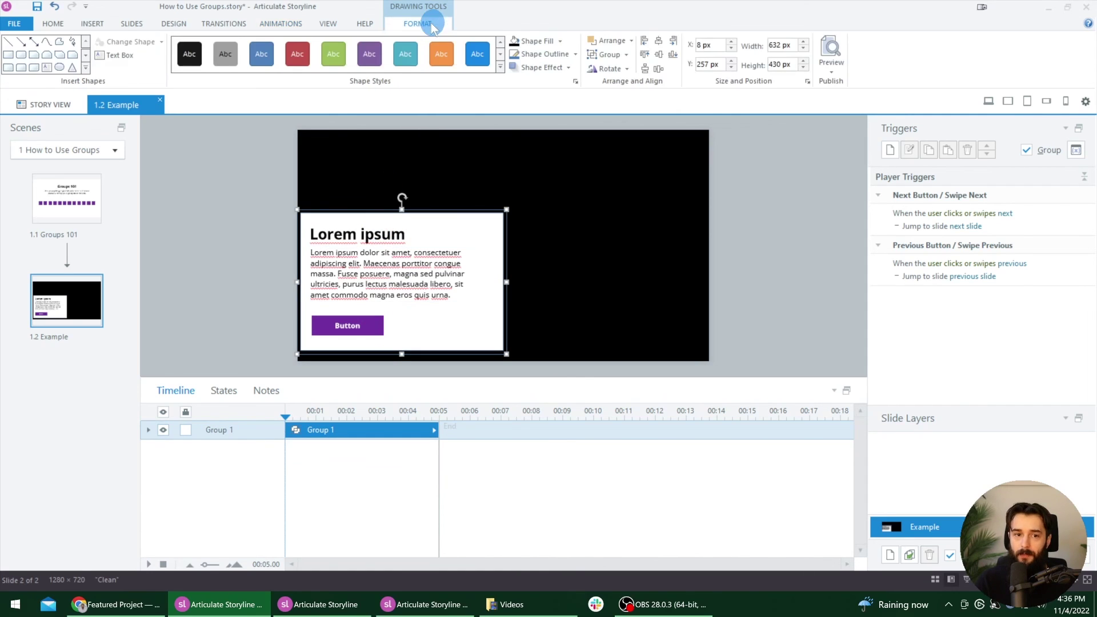
pyautogui.click(660, 45)
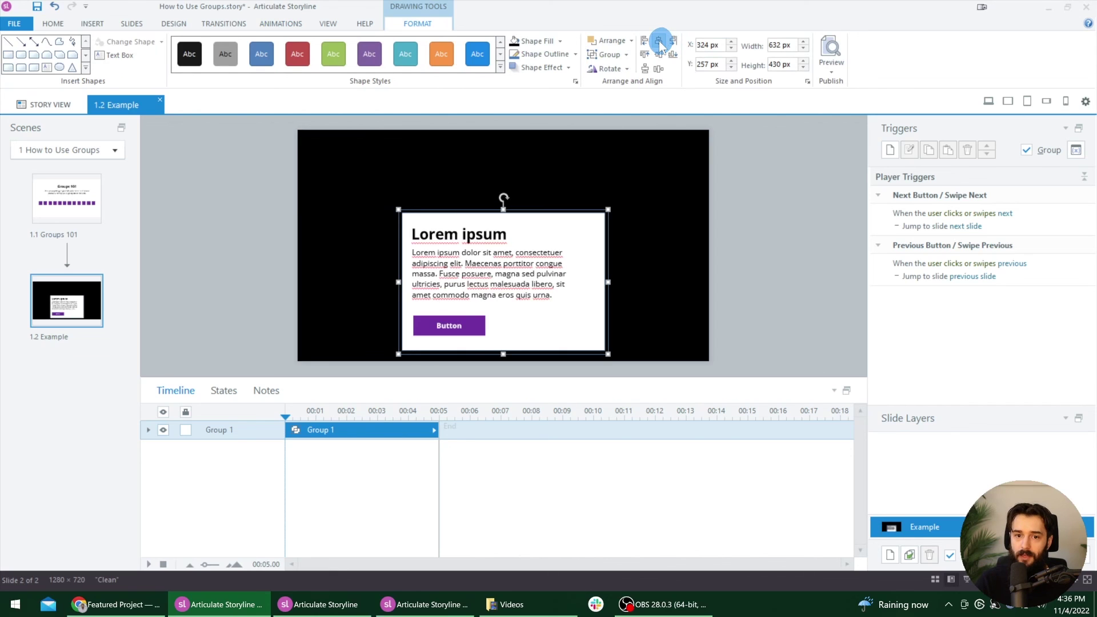
pyautogui.click(657, 59)
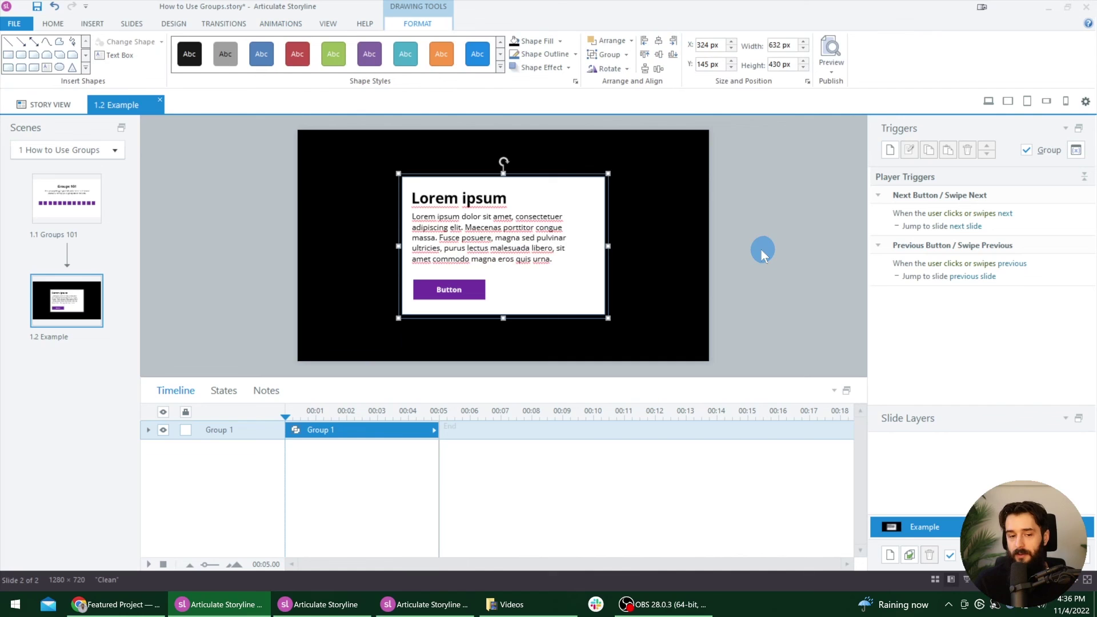
pyautogui.click(673, 298)
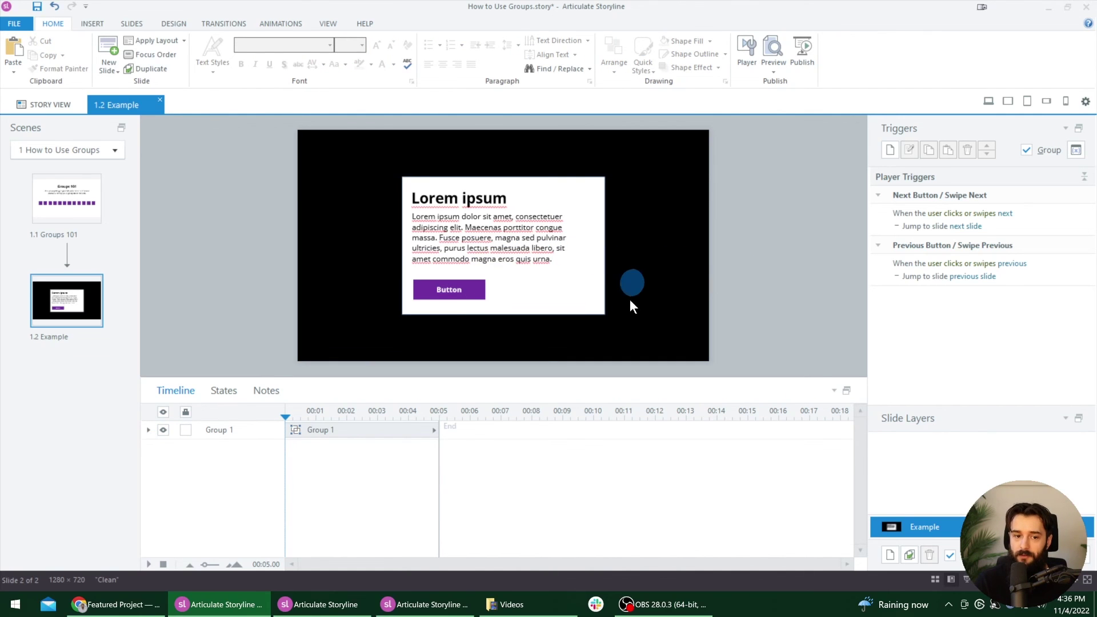
# - Switch to slide 1.1 Groups 101 in the Scenes panel
pyautogui.click(62, 202)
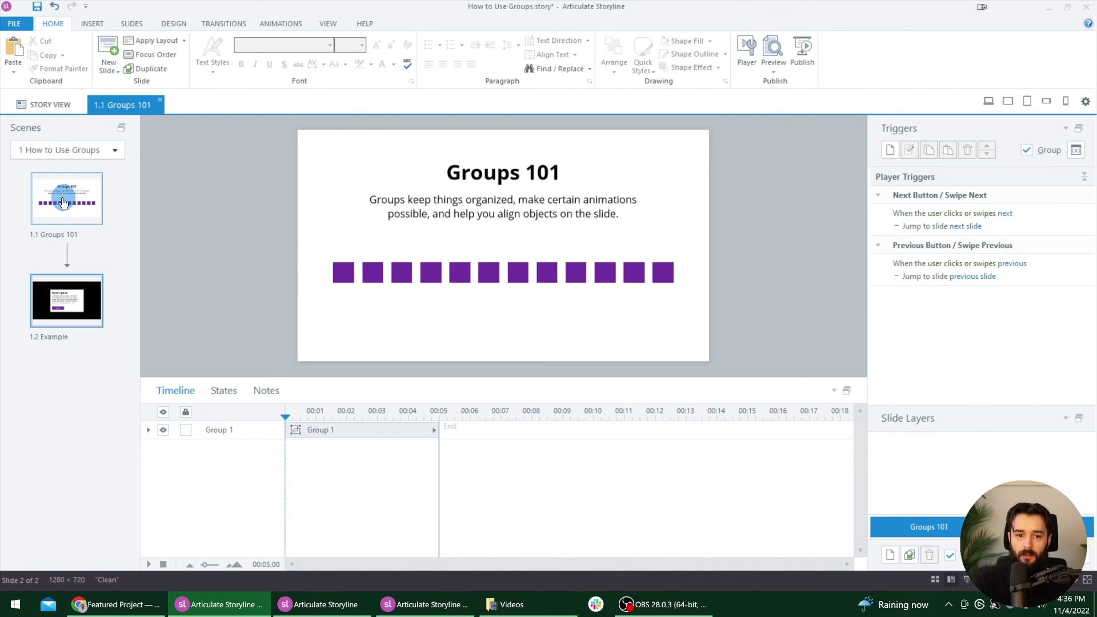